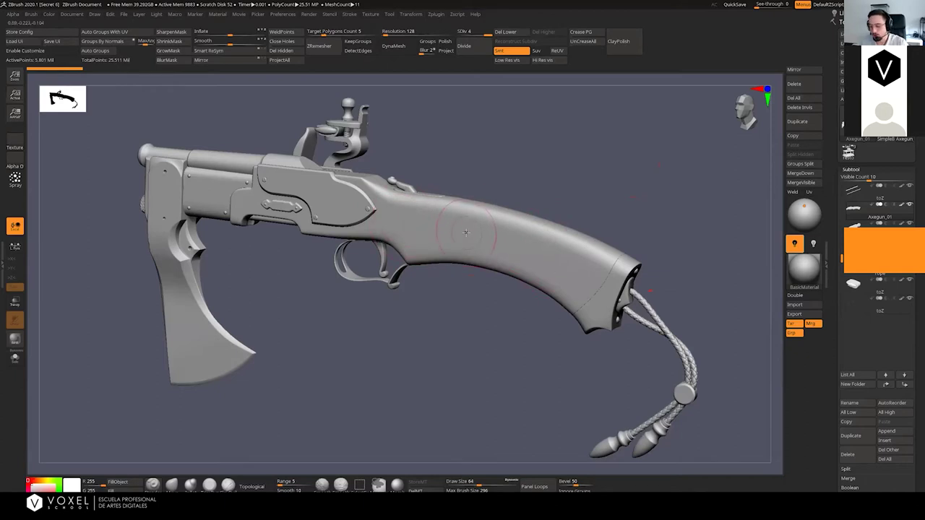
Isolate the gun's stock and inspect its wireframe from subdivision level 1 up to level 4
key("alt+s")
left_click_drag(589, 186, 595, 188)
left_click(460, 34)
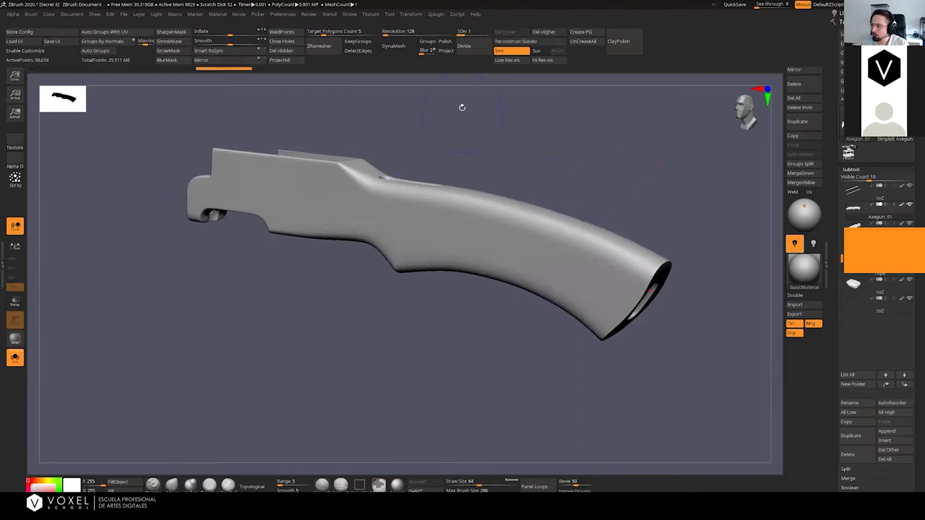
key("shift+f")
key("d")
key("d")
key("d")
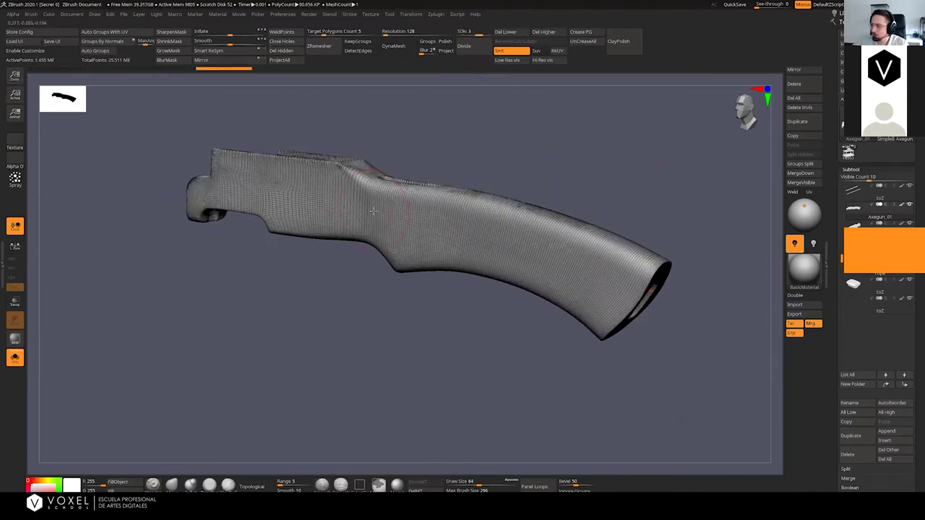
key("shift+f")
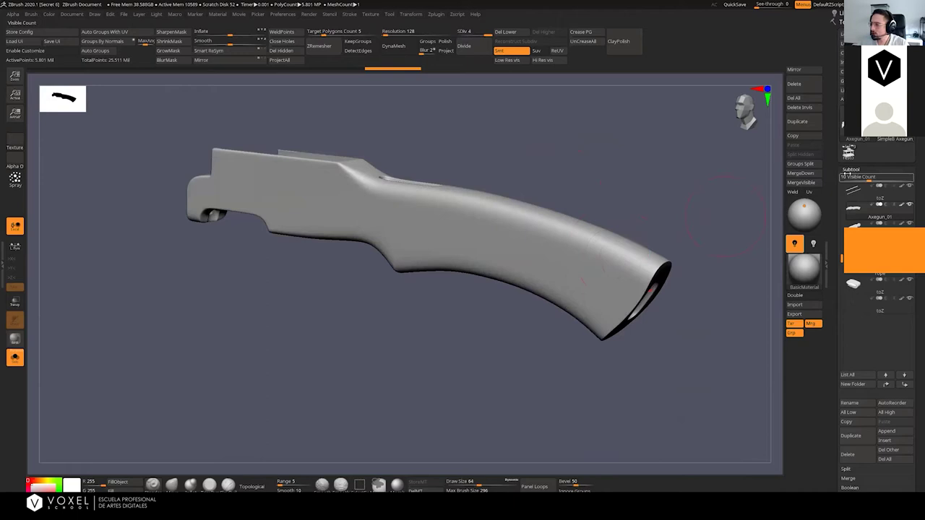
Assign the flat white 1024 x 1024 texture as the stock's texture map
left_click(850, 169)
scroll(882, 333, "down", 1)
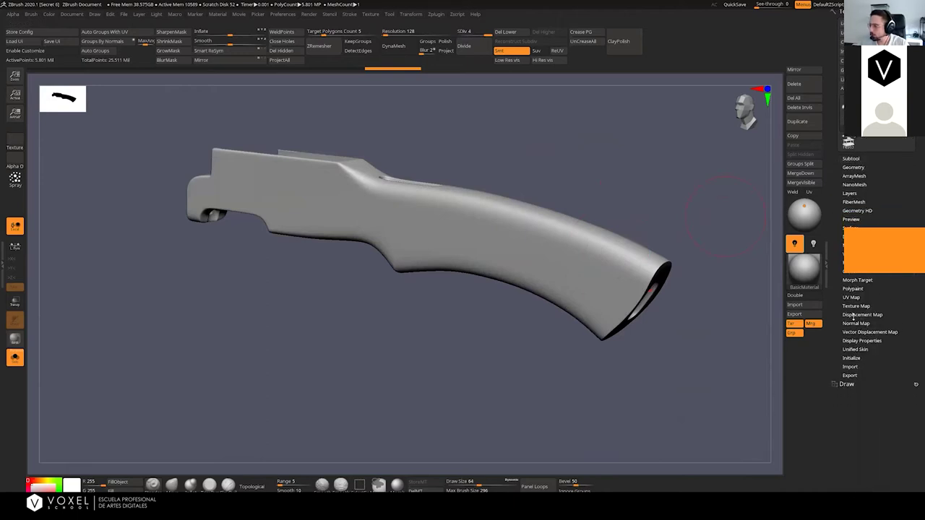
left_click(860, 306)
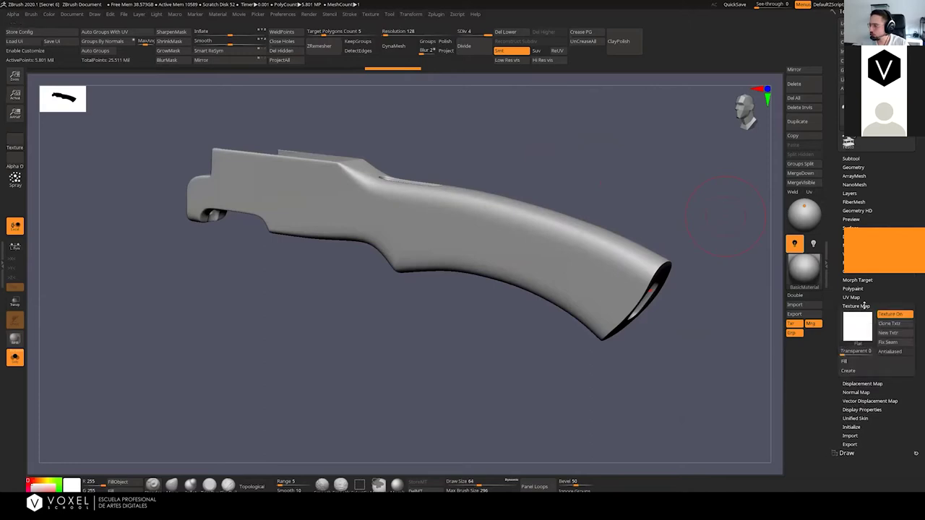
left_click_drag(911, 218, 910, 229)
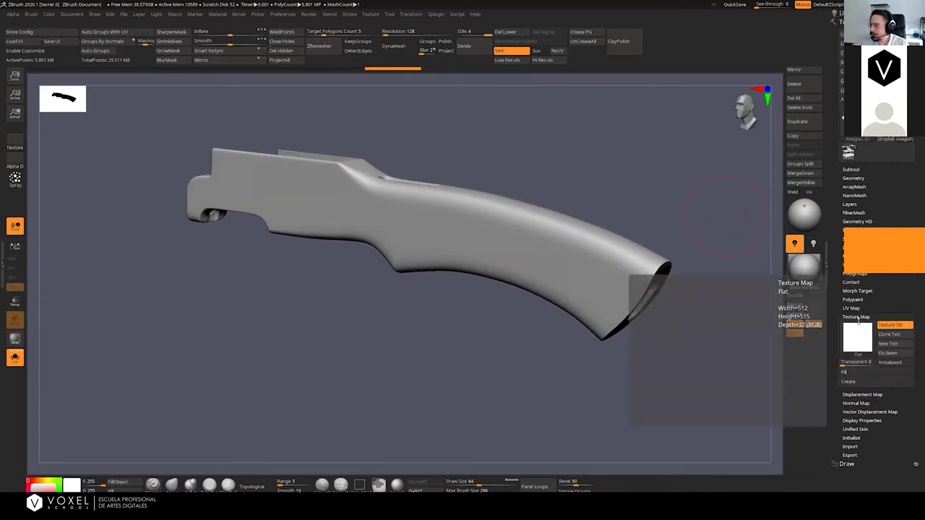
left_click(851, 317)
left_click(851, 316)
left_click(858, 335)
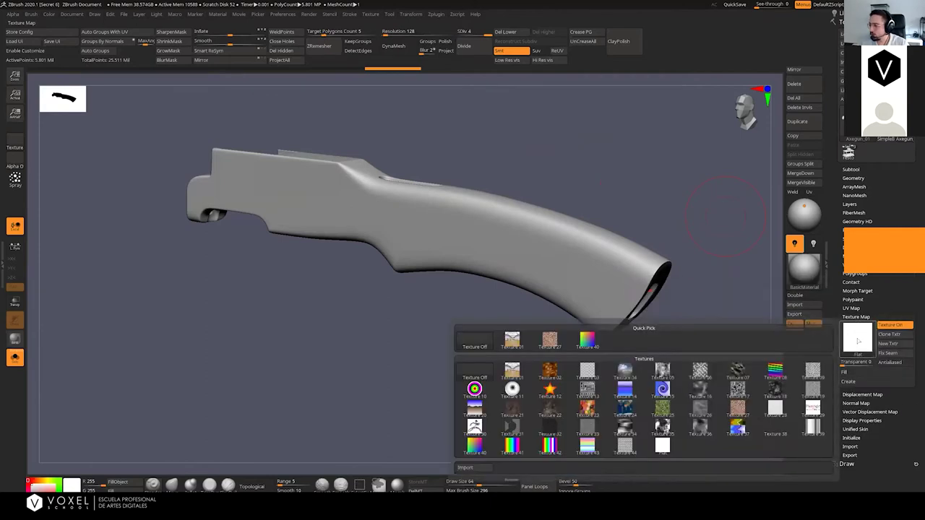
mouse_move(663, 448)
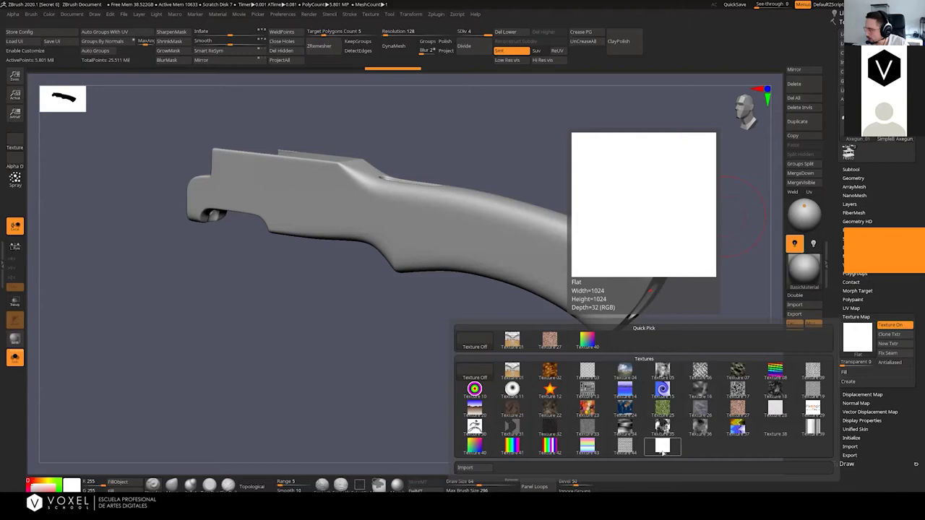
left_click(663, 448)
left_click(856, 316)
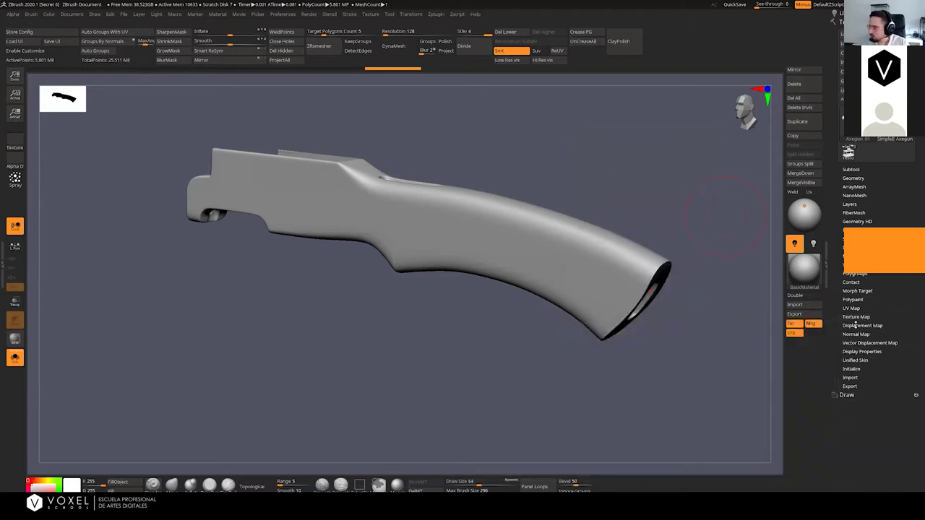
Import the heightmaps_disp TIFF from Masterclass_22 > Axegun High > heigthmaps as the stock's displacement map
left_click(860, 325)
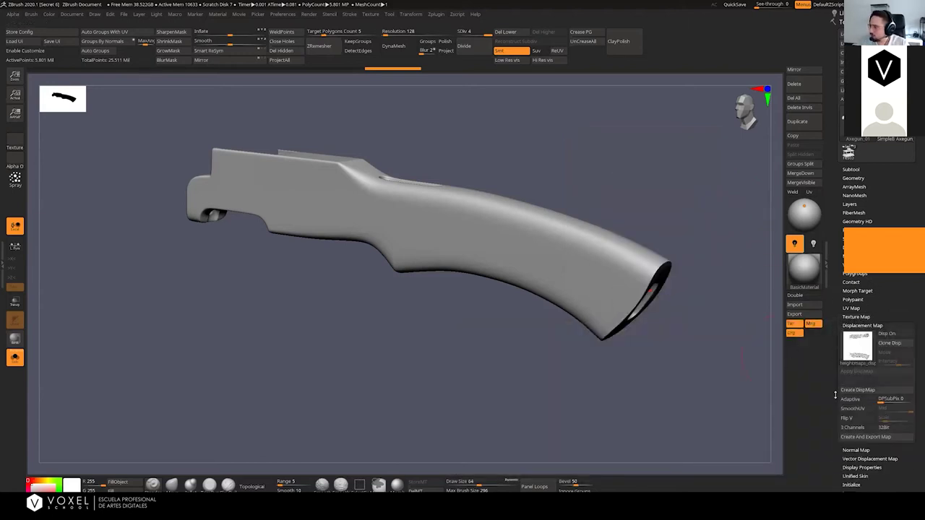
mouse_move(849, 354)
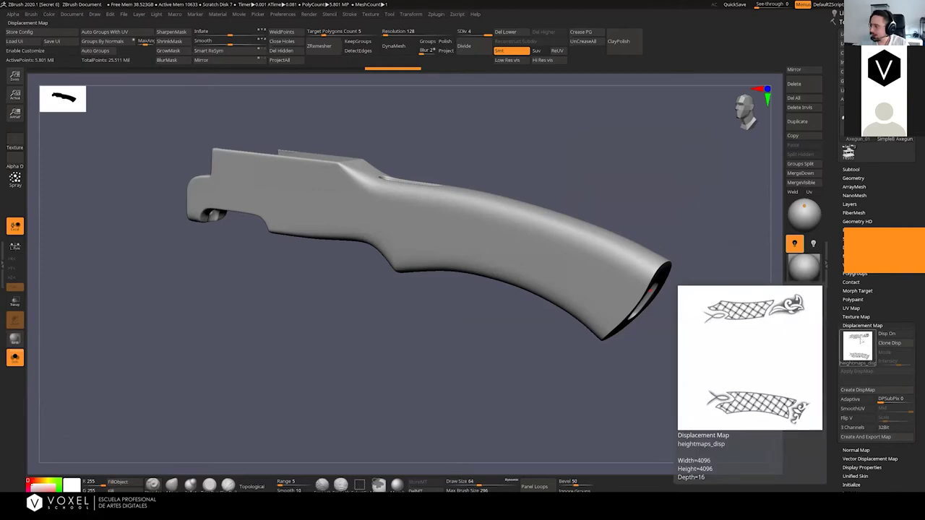
left_click(857, 346)
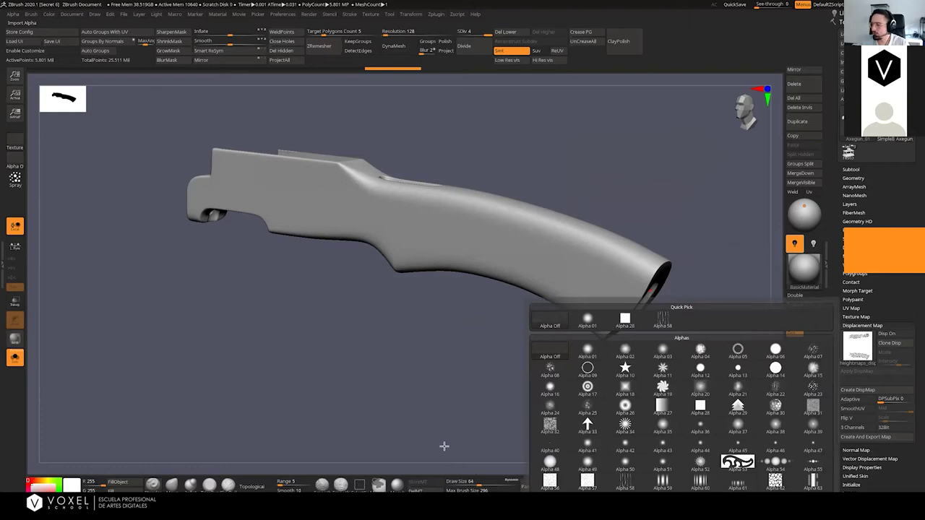
left_click(549, 499)
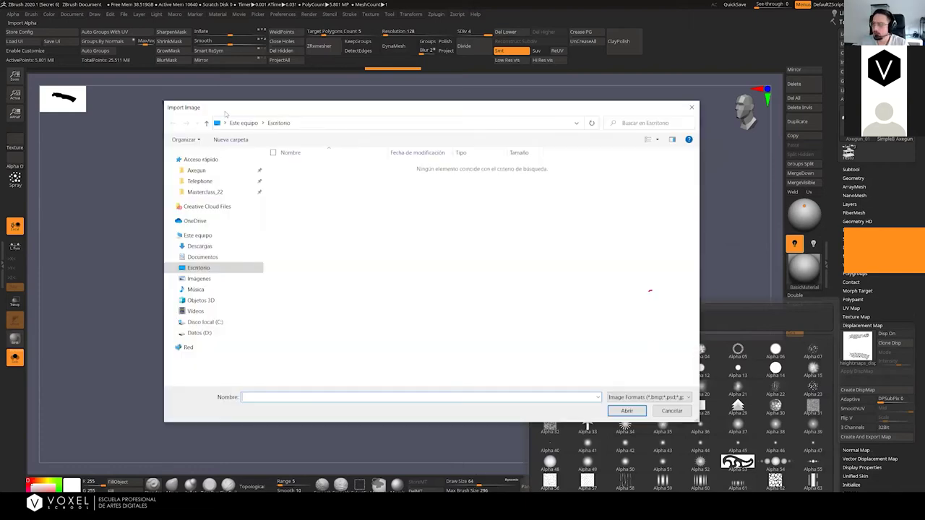
left_click(205, 191)
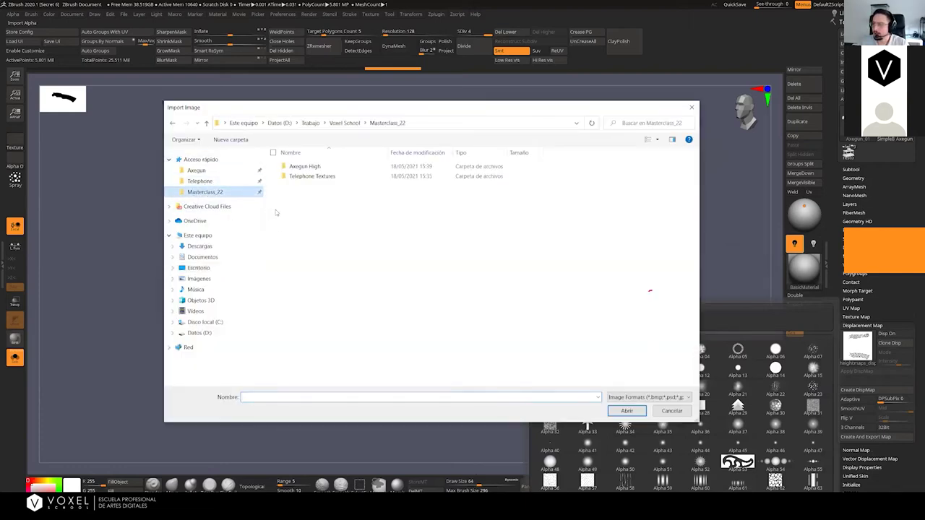
double_click(297, 167)
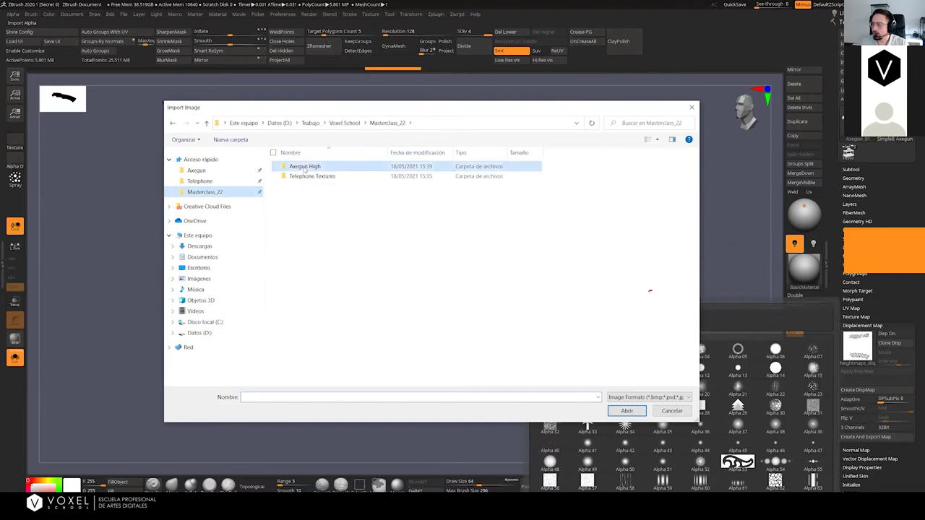
double_click(299, 166)
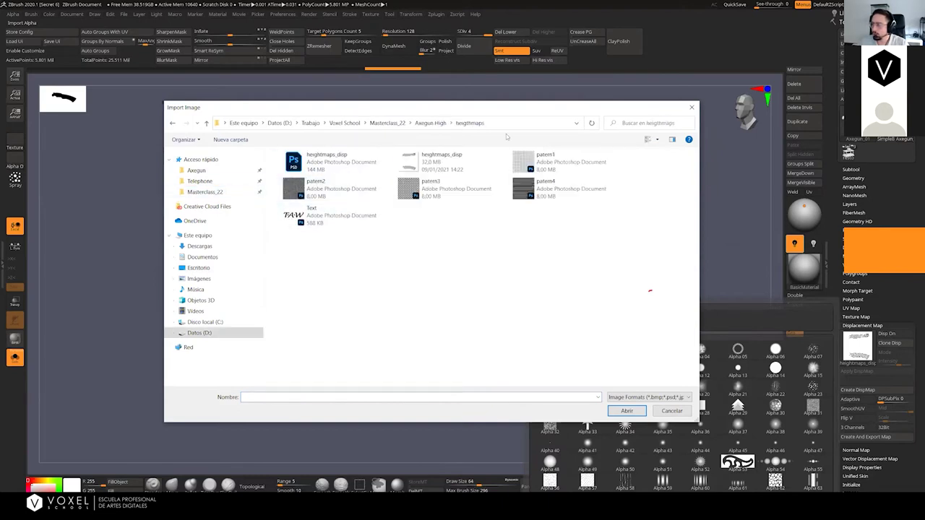
left_click(434, 123)
key("BackSpace")
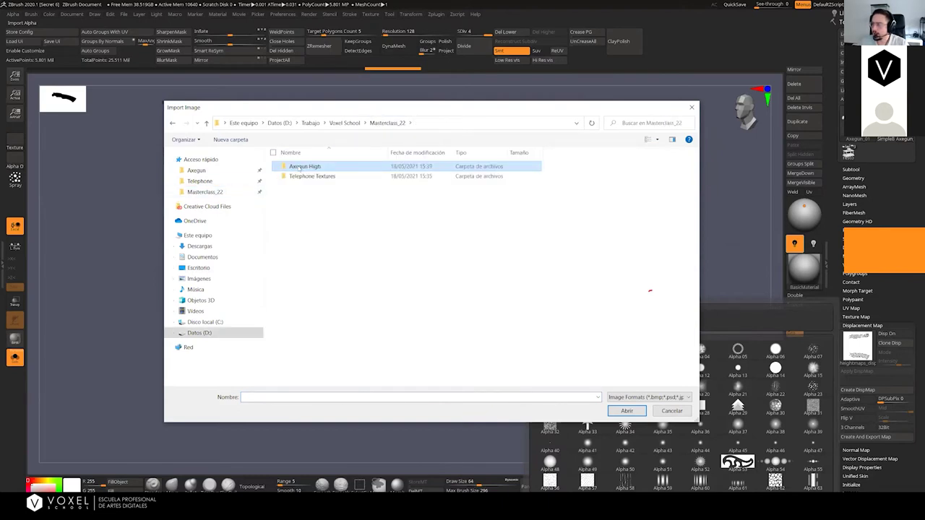
double_click(298, 168)
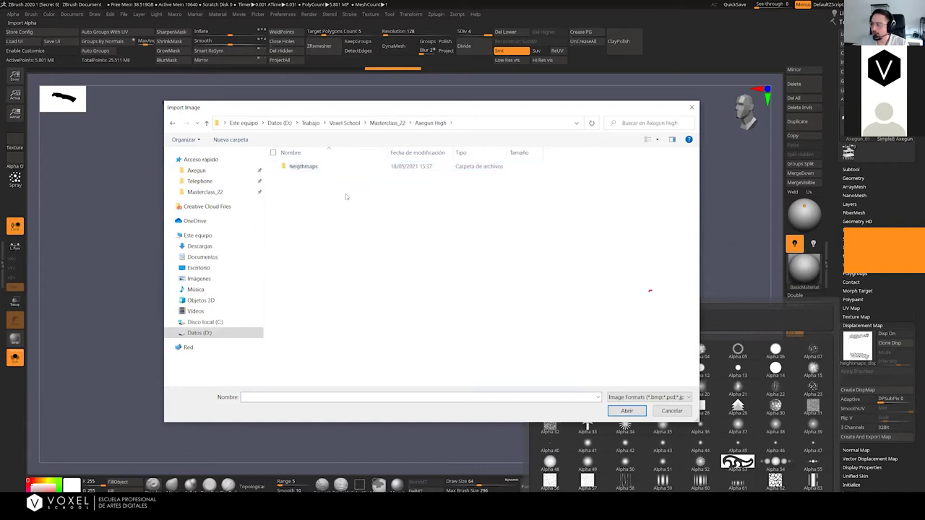
double_click(303, 168)
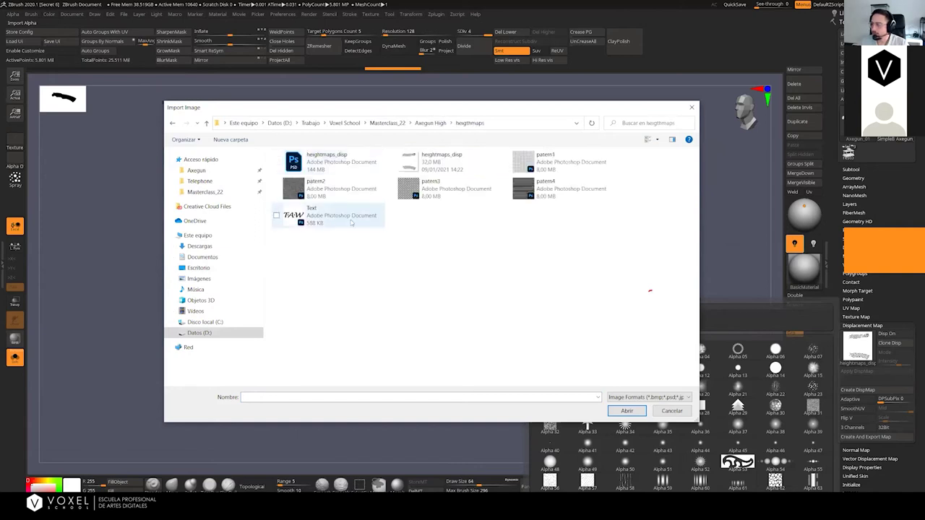
left_click(418, 165)
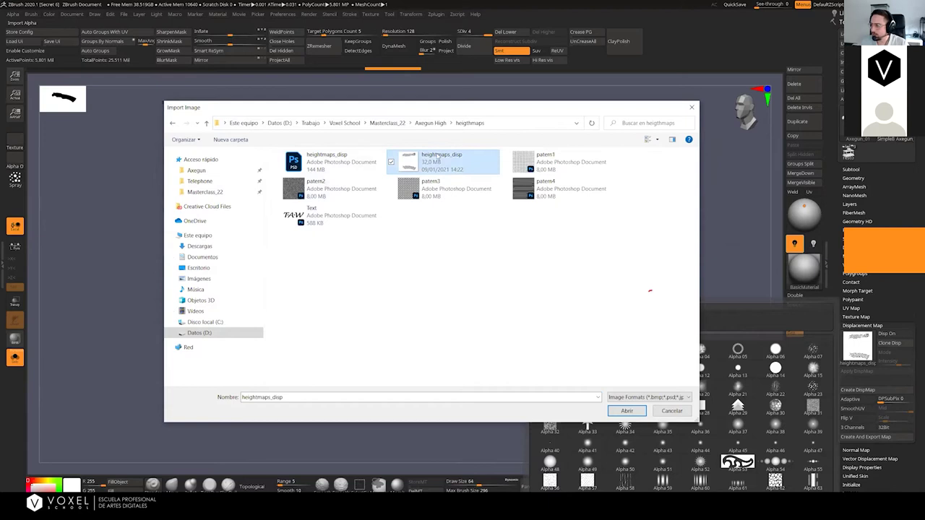
mouse_move(423, 167)
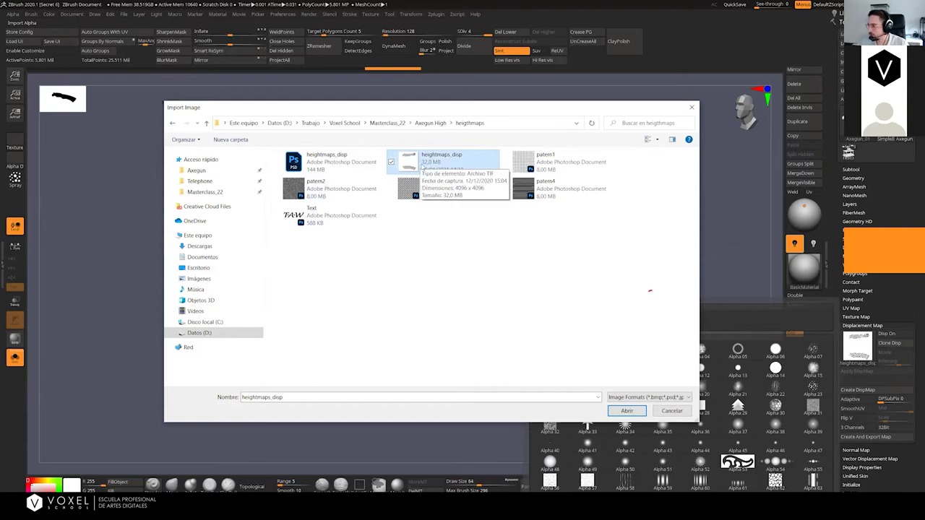
double_click(417, 165)
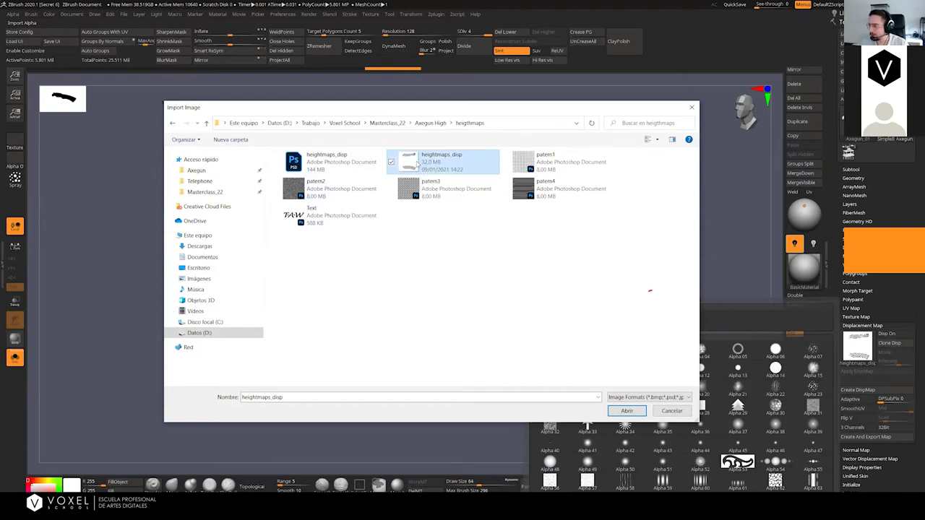
Set the displacement intensity to 0, raise it to 0.006, and check the relief on the grip up close
left_click_drag(604, 198, 633, 206)
left_click(886, 360)
type("0")
key("Return")
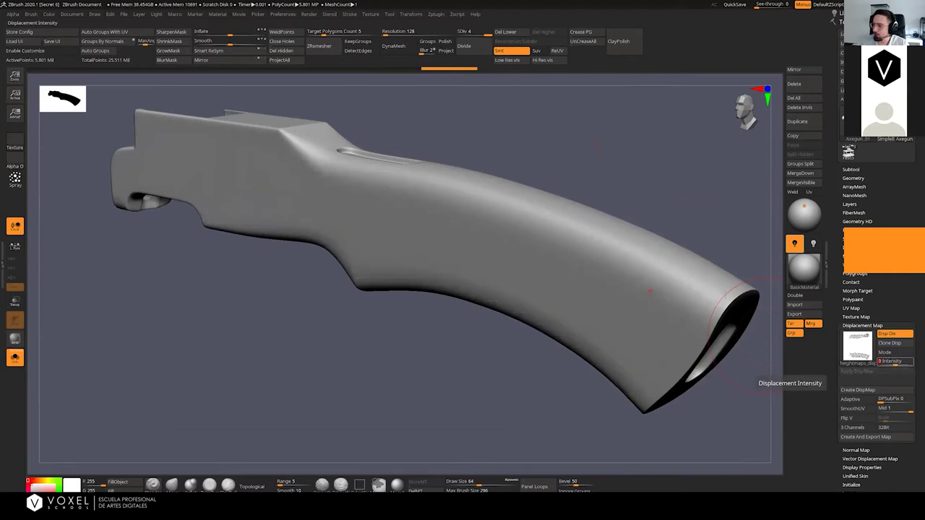
left_click(894, 361)
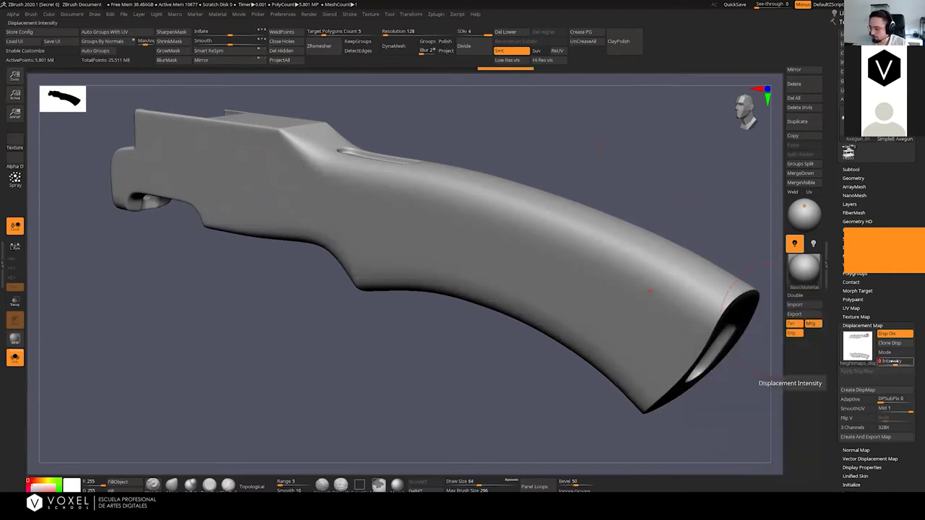
type("0.006")
key("Return")
left_click_drag(636, 217, 674, 115)
left_click_drag(489, 118, 501, 115)
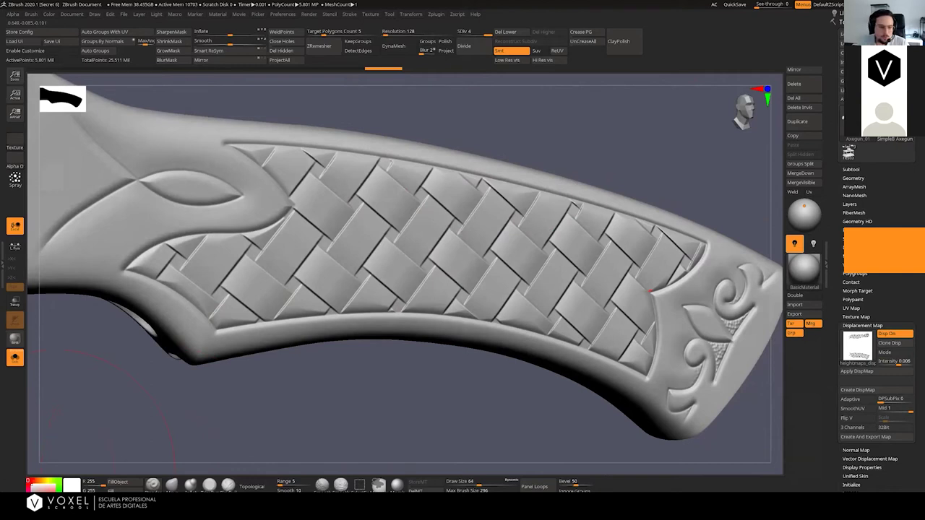
Switch to the reference board to examine the woven height map closely, and return to ZBrush to compare it with the grip's relief
key("alt+Tab")
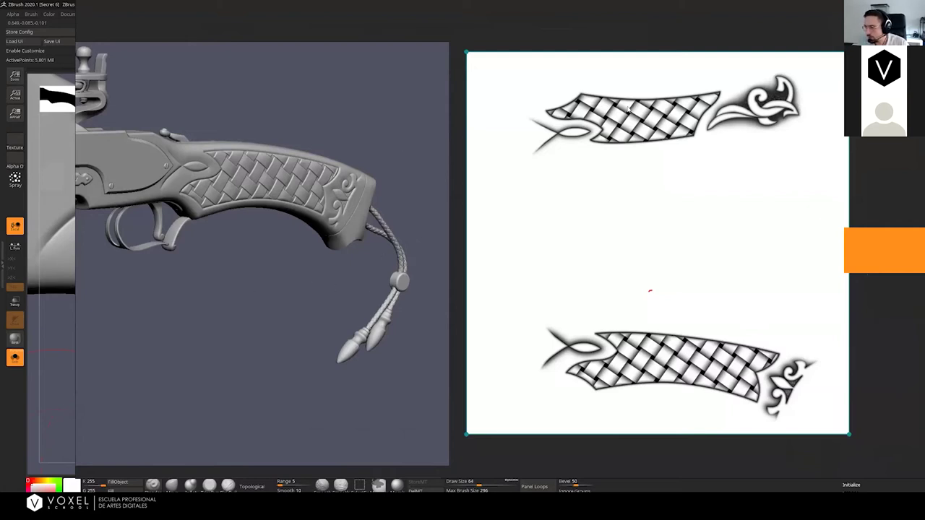
scroll(629, 108, "up", 8)
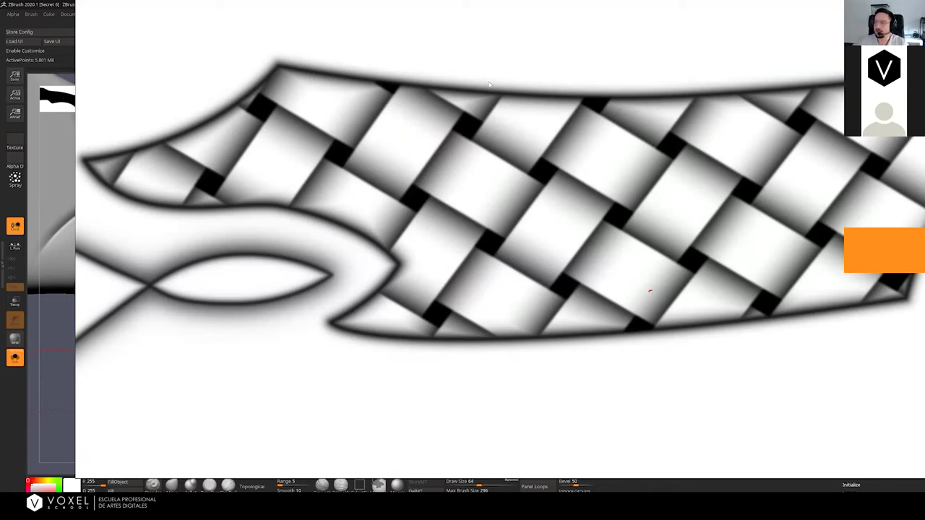
left_click(61, 259)
left_click_drag(536, 140, 570, 142)
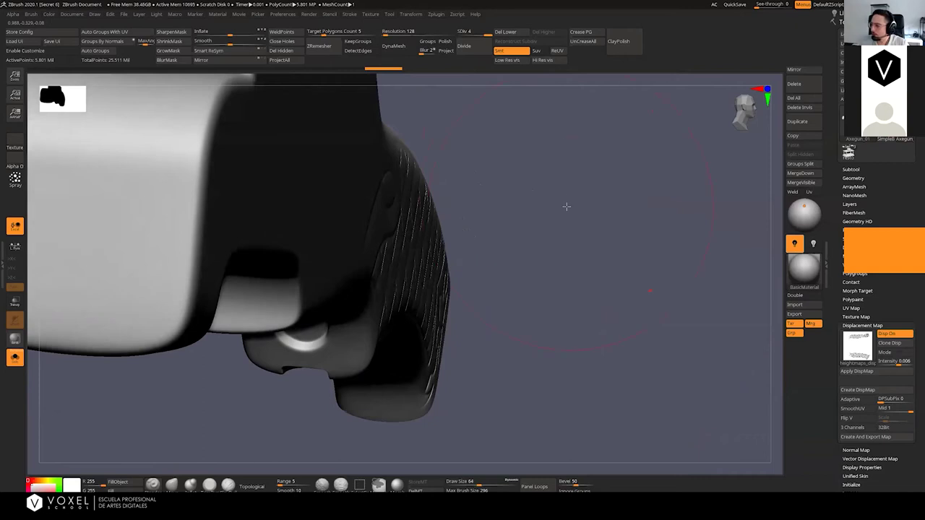
left_click_drag(566, 207, 547, 208)
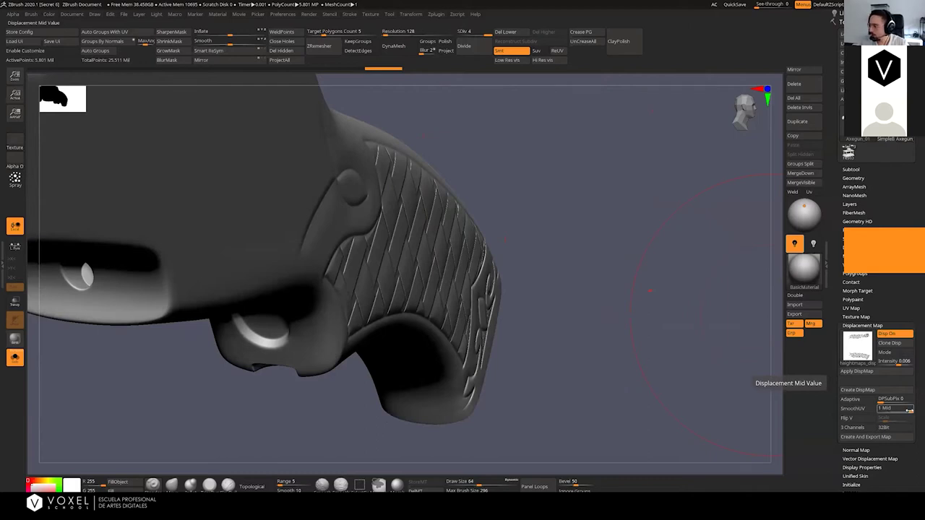
mouse_move(858, 345)
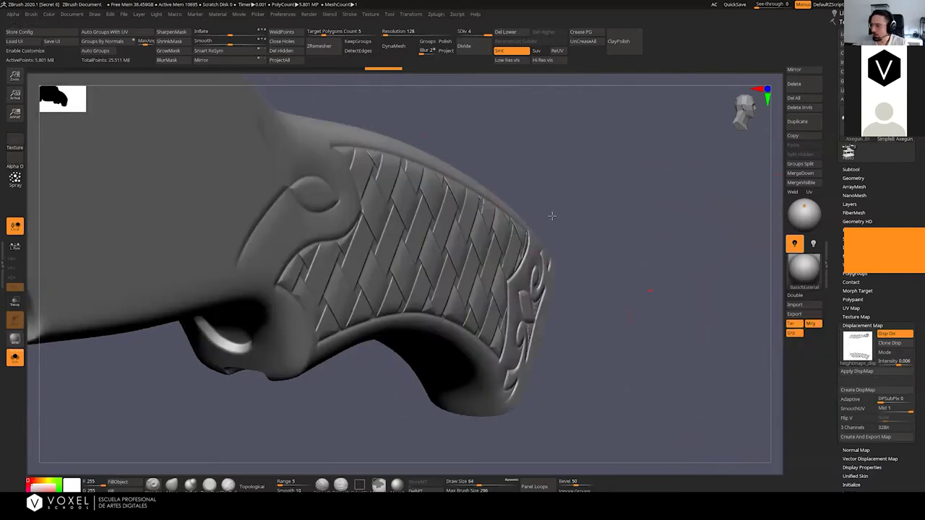
left_click_drag(552, 216, 645, 164)
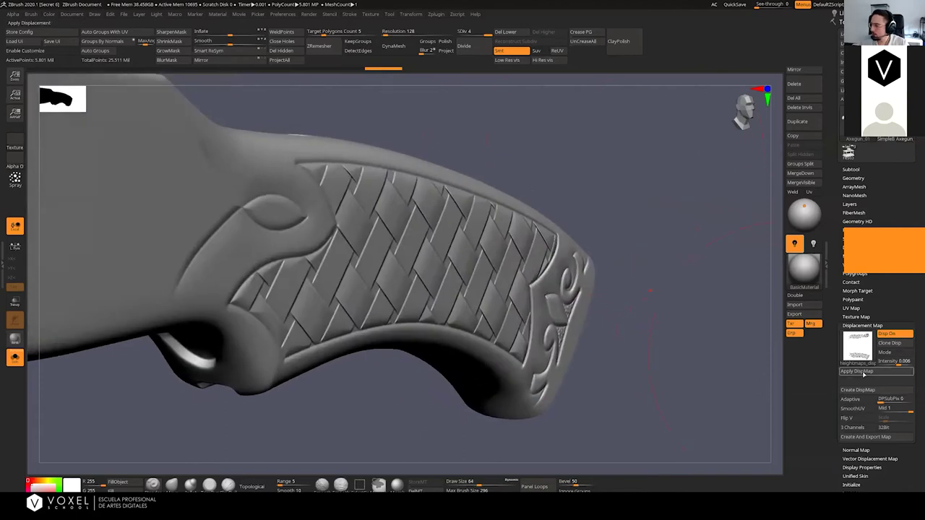
Create a new layer on the stock and apply the displacement map to its geometry
left_click(849, 205)
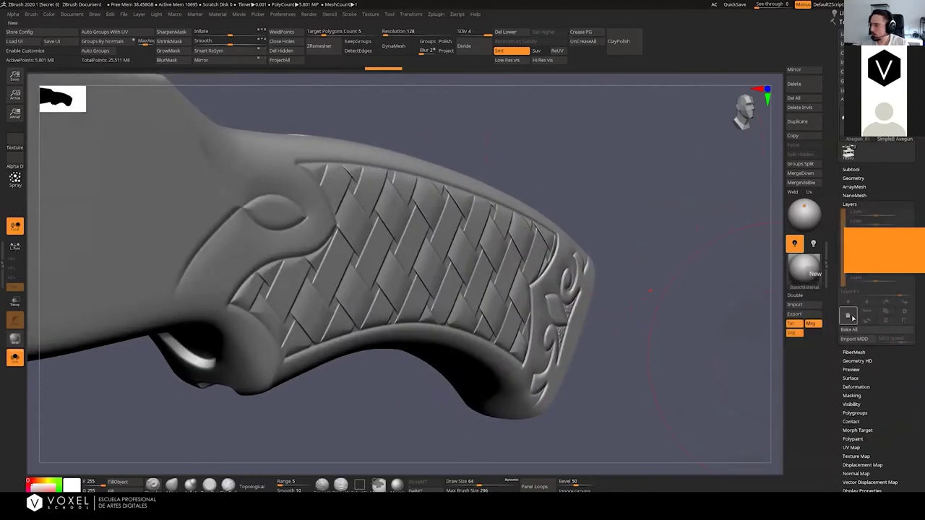
left_click(848, 316)
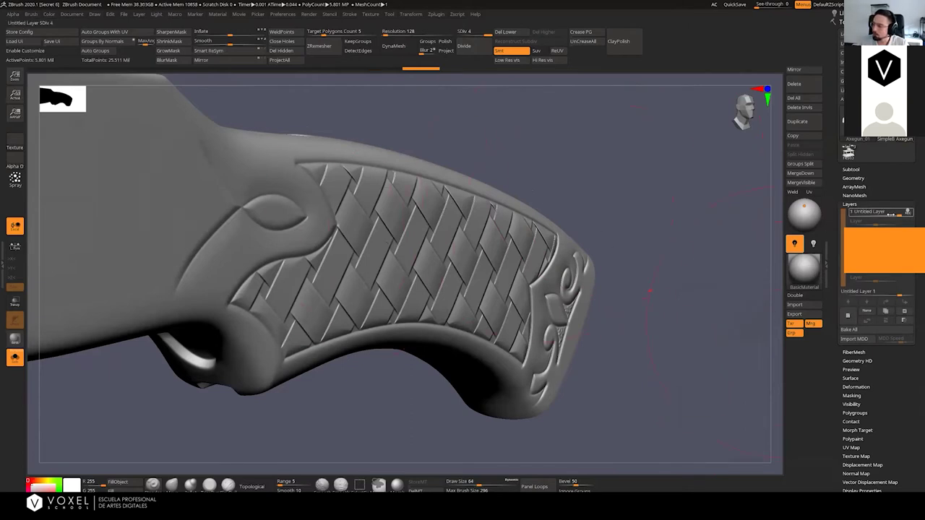
left_click(864, 204)
left_click(863, 326)
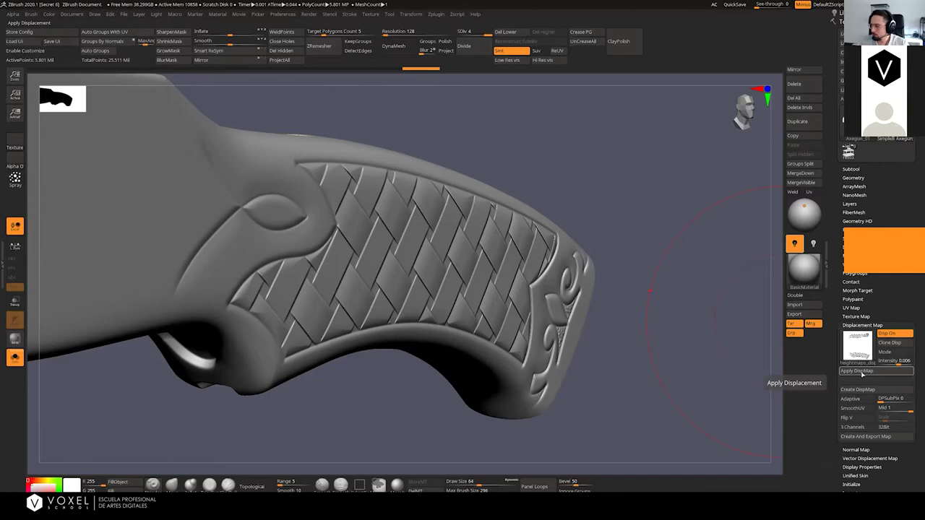
left_click(860, 371)
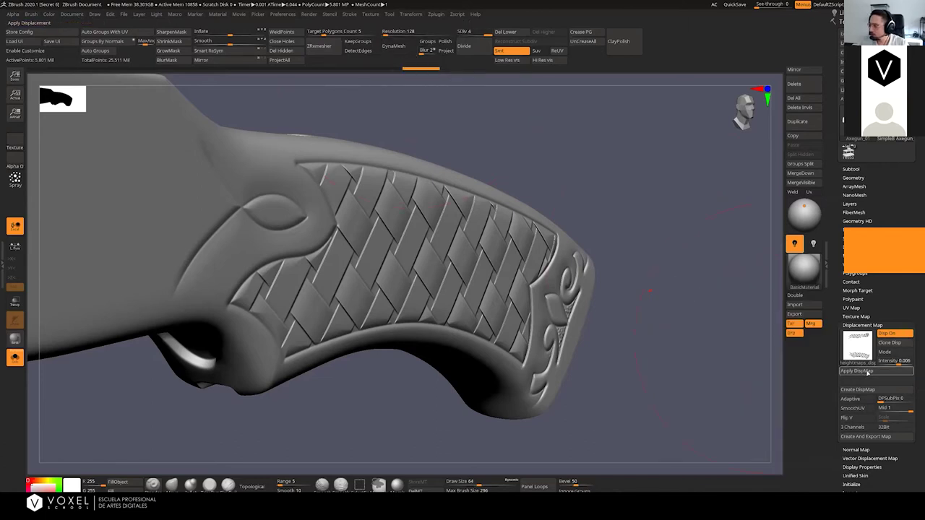
Examine the applied woven and scroll relief on the grip from the side and toward the butt end
left_click_drag(520, 132, 634, 175)
left_click_drag(585, 151, 563, 108)
right_click_drag(0, 320, 720, 273)
Switch to the reference board to examine the axe-gun photos and the carved leather-like weave on the wooden grip, and return to ZBrush
key("alt+Tab")
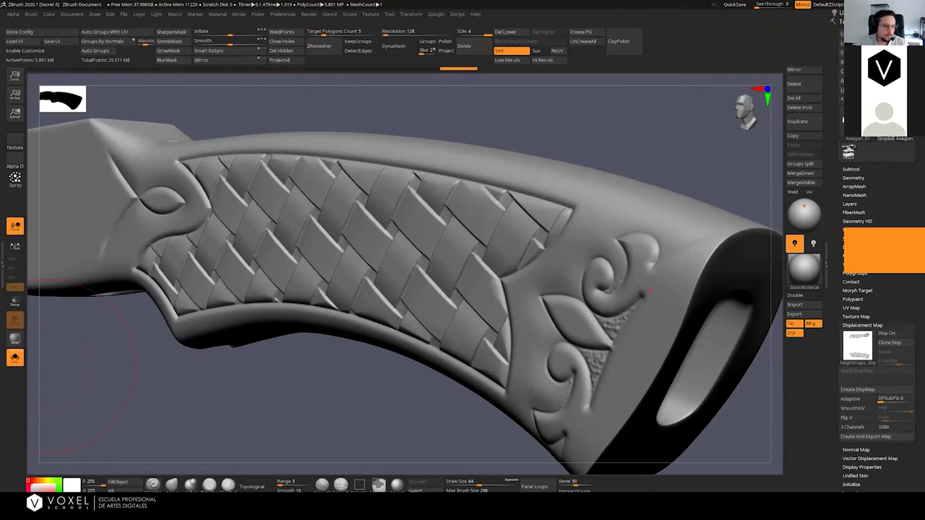
key("alt+Tab")
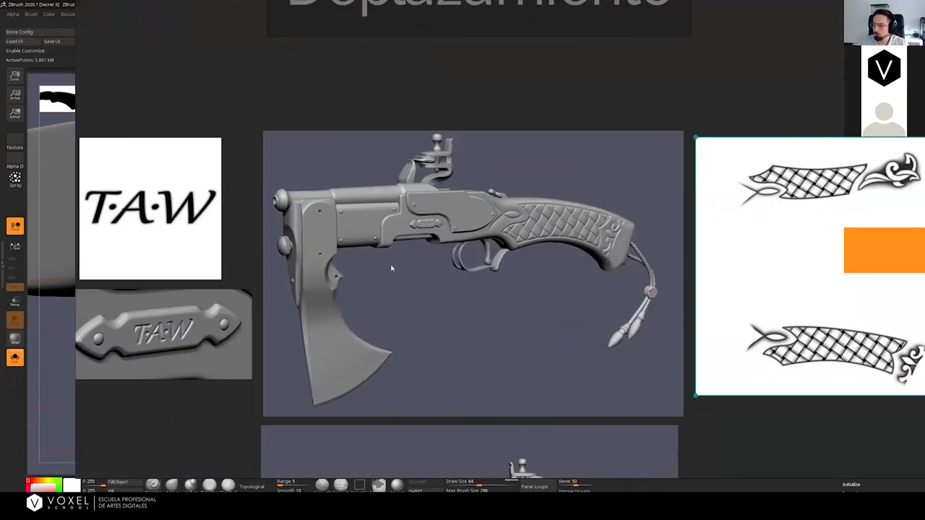
middle_click_drag(212, 306, 443, 280)
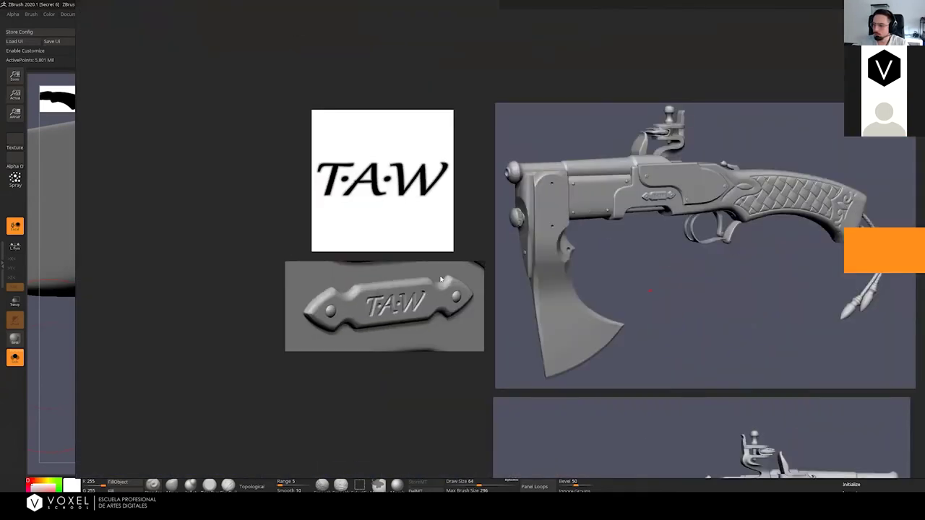
scroll(443, 280, "down", 2)
middle_click_drag(708, 227, 597, 236)
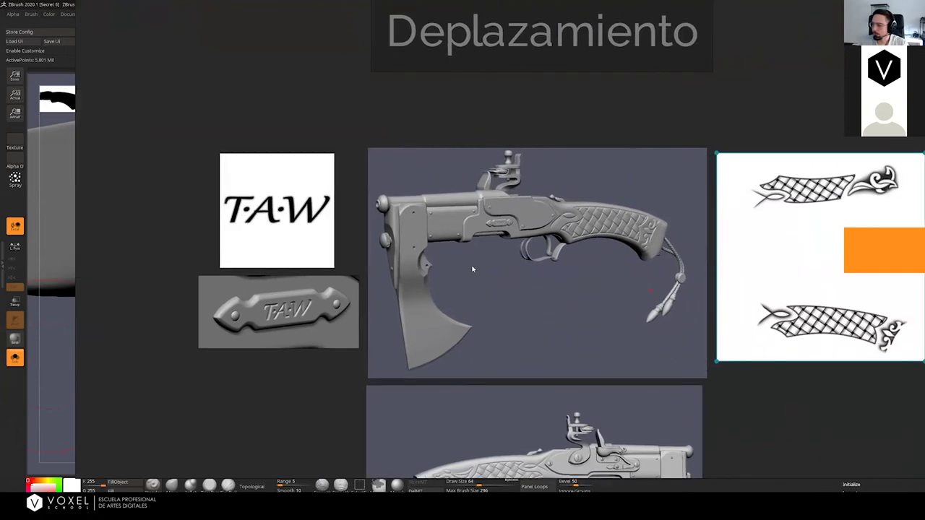
middle_click_drag(468, 263, 749, 224)
scroll(623, 248, "down", 8)
middle_click_drag(438, 299, 738, 261)
middle_click_drag(375, 264, 478, 265)
scroll(264, 286, "up", 1)
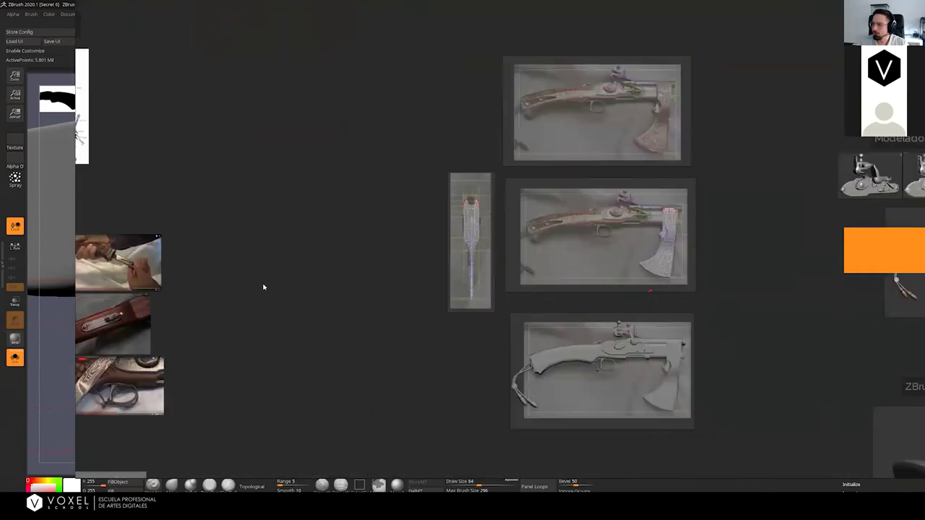
middle_click_drag(265, 286, 650, 236)
scroll(409, 270, "up", 4)
middle_click_drag(235, 276, 344, 225)
scroll(304, 327, "up", 3)
middle_click_drag(655, 243, 623, 404)
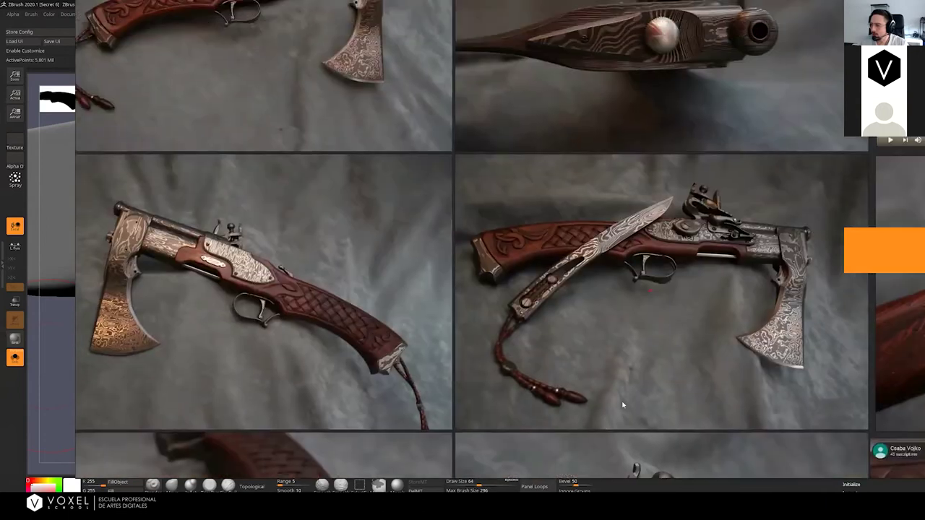
scroll(366, 331, "up", 5)
middle_click_drag(366, 331, 475, 314)
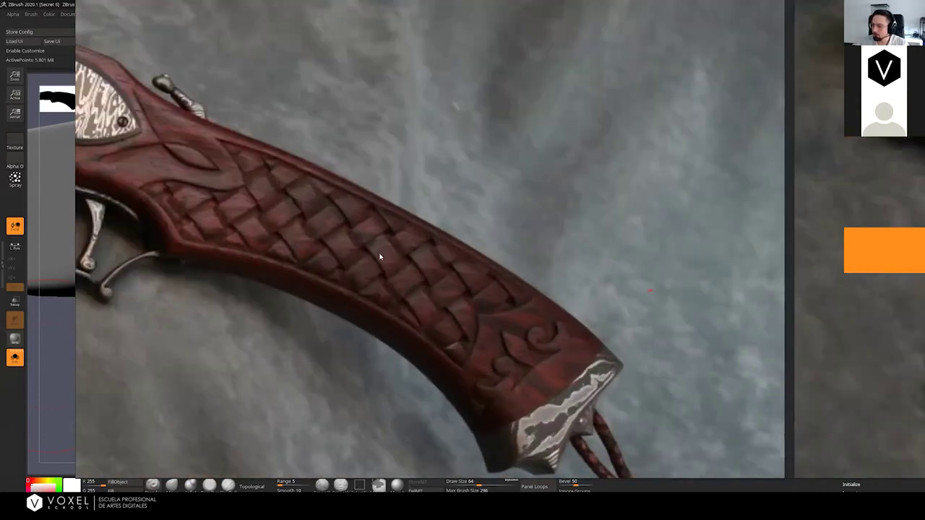
right_click_drag(822, 276, 510, 284)
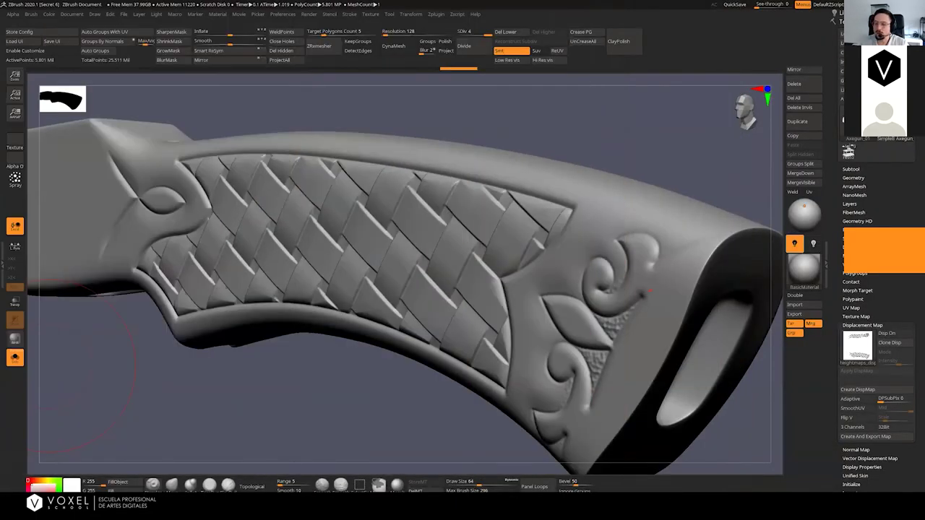
Switch to Photoshop and examine the T·A·W lettering in Text.psd at 400% zoom
key("alt+Tab")
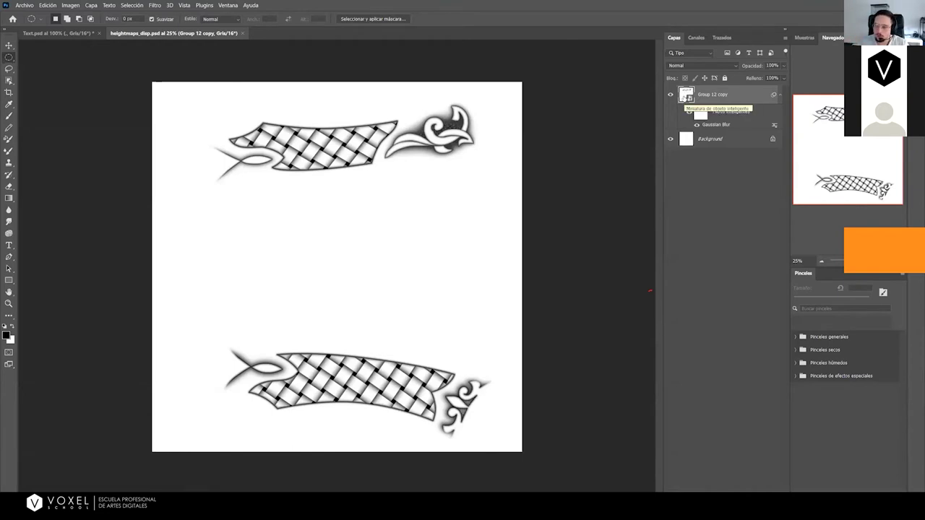
left_click(722, 139)
left_click(58, 33)
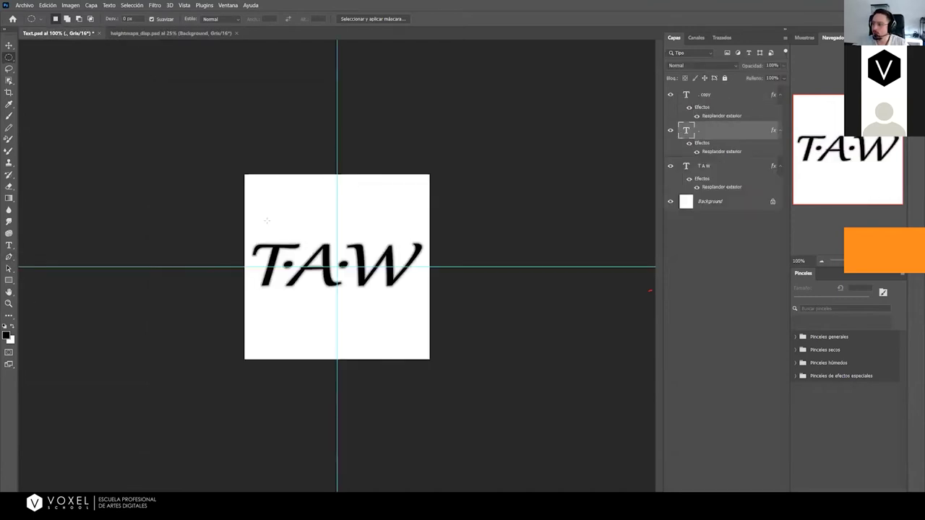
key("ctrl+plus")
key("ctrl+plus")
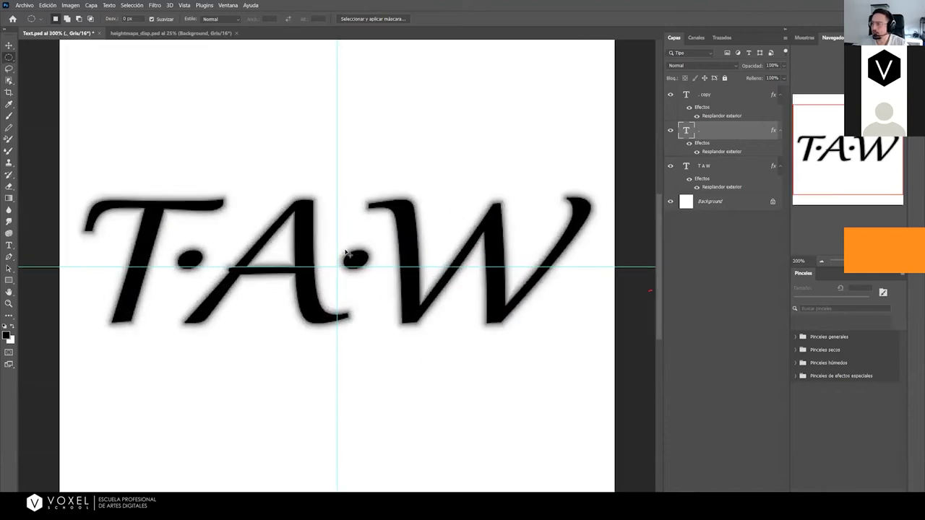
left_click_drag(229, 251, 268, 247)
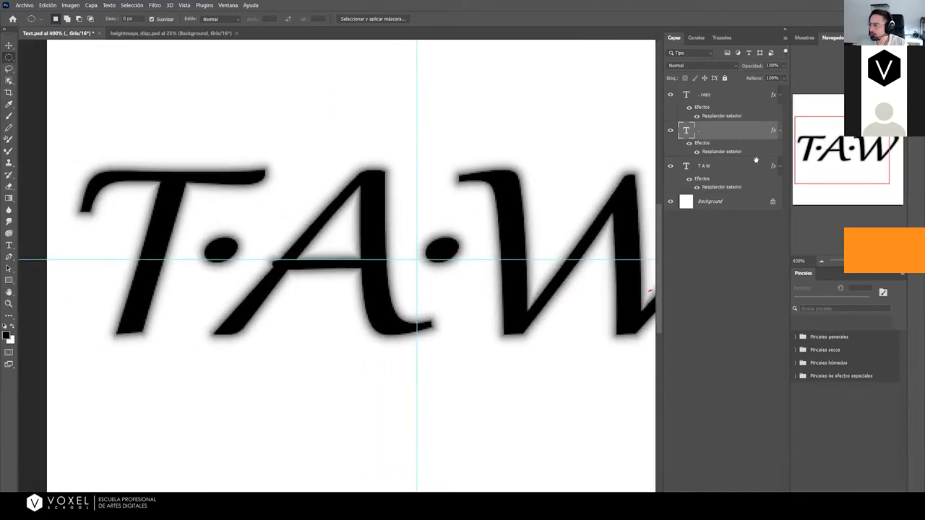
Toggle the outer glow effect of the T A W text layer off and on to compare the letter edges
left_click(702, 167)
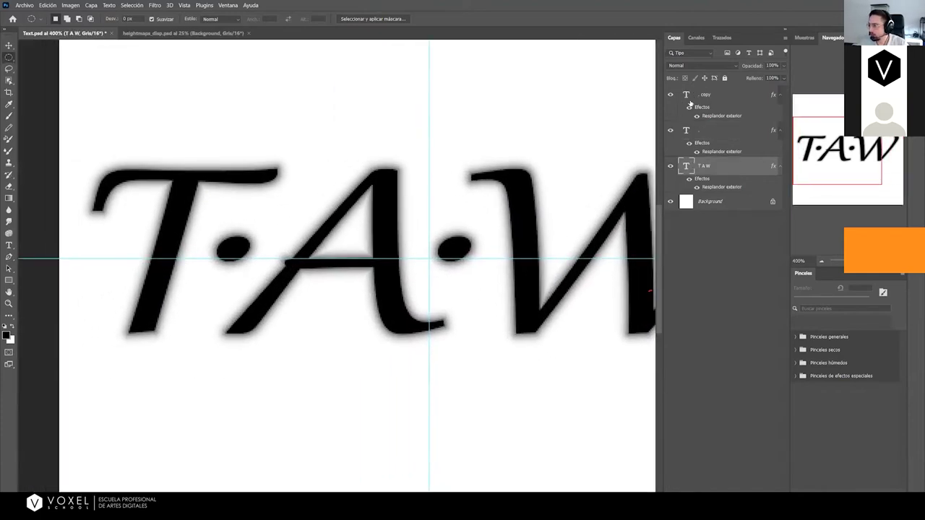
left_click(697, 188)
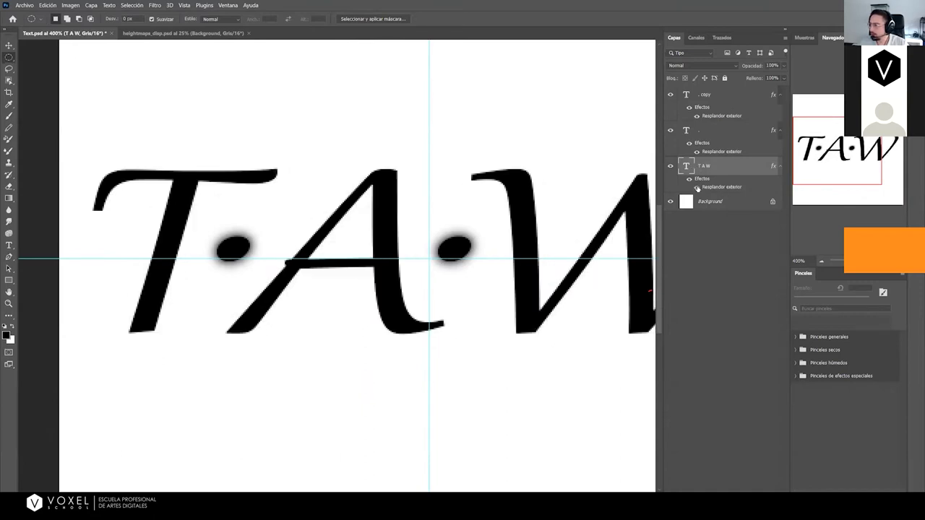
left_click(697, 188)
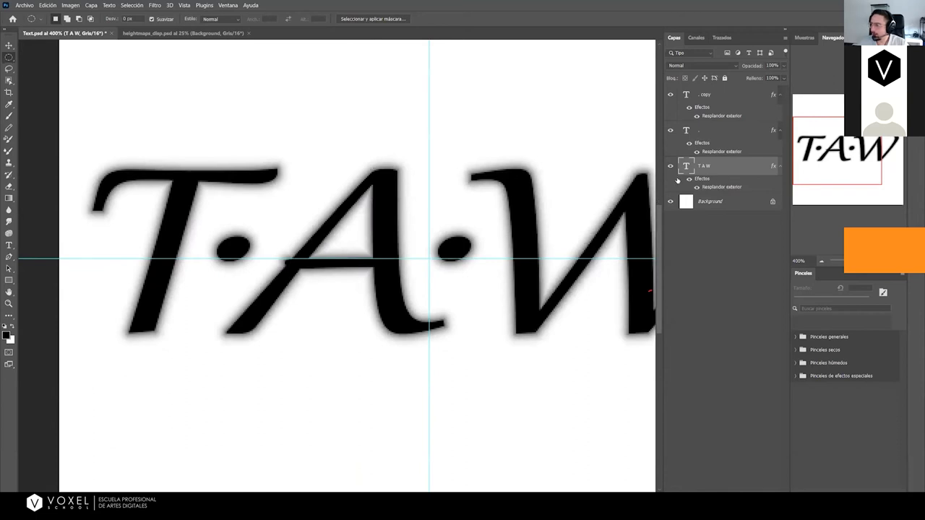
left_click(697, 188)
left_click(698, 188)
left_click(697, 188)
left_click(697, 187)
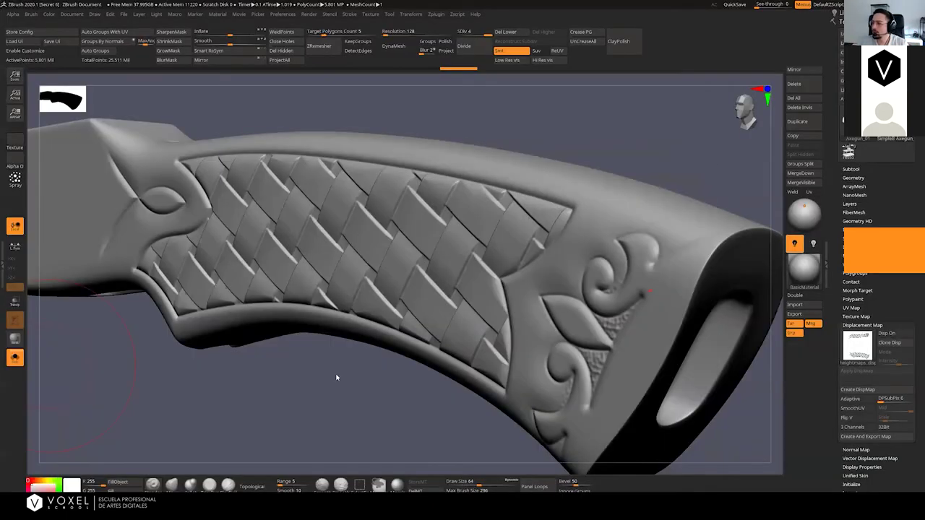
Return to ZBrush, show the whole gun, and select and isolate the small plate on its side
left_click_drag(304, 382, 441, 333)
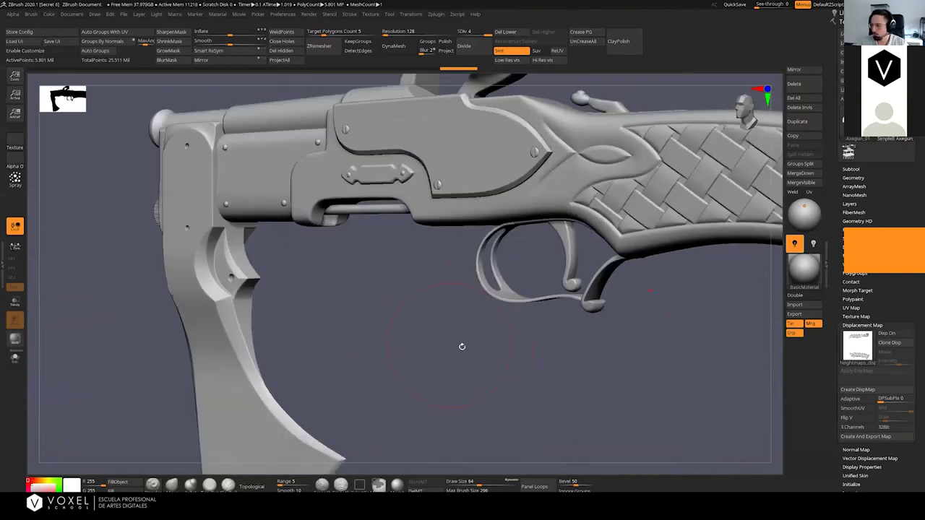
left_click_drag(382, 305, 474, 309, "shift")
left_click(297, 165, "alt")
key("alt+s")
left_click_drag(529, 263, 571, 344)
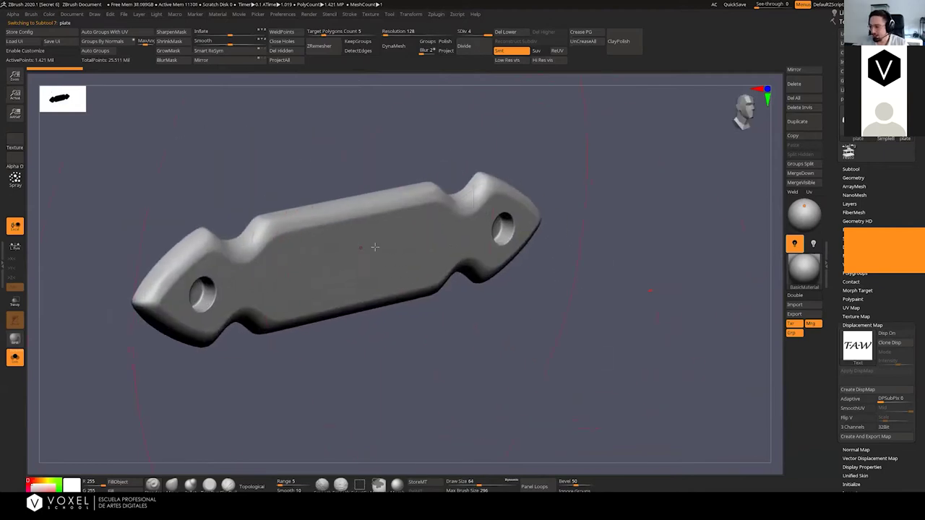
Enable the plate's Text displacement map at intensity 0.002 and apply it to the geometry
left_click_drag(578, 354, 773, 366)
left_click(892, 333)
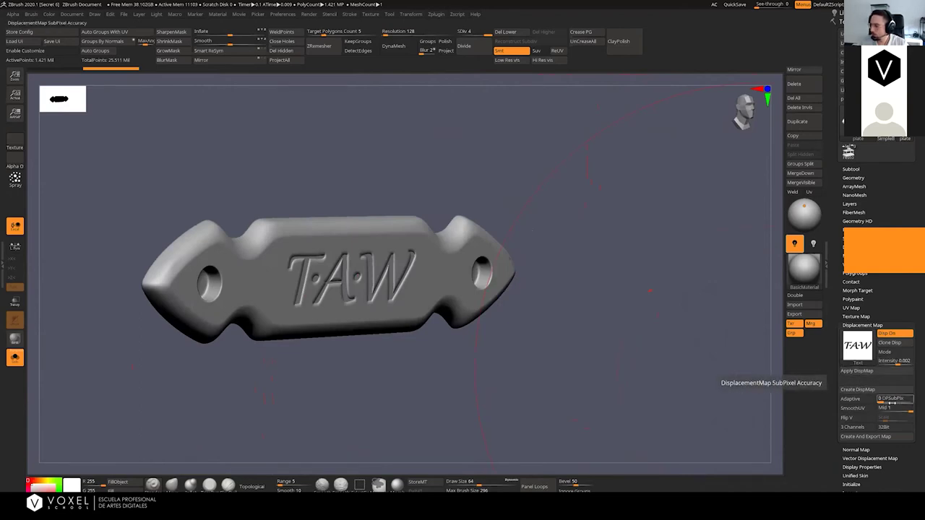
left_click(871, 375)
left_click_drag(615, 371, 580, 486)
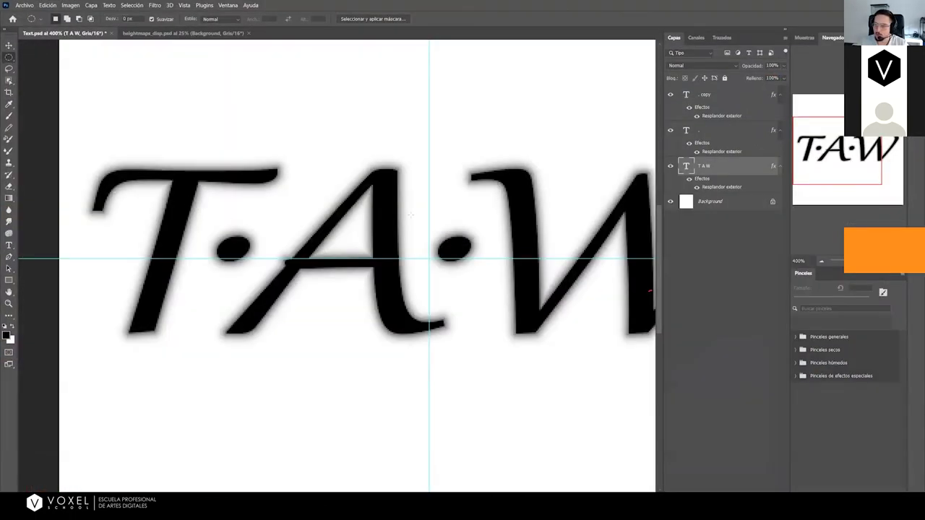
Switch to Photoshop, examine the outer glow settings of the T A W text layer, and leave them as they are
double_click(706, 180)
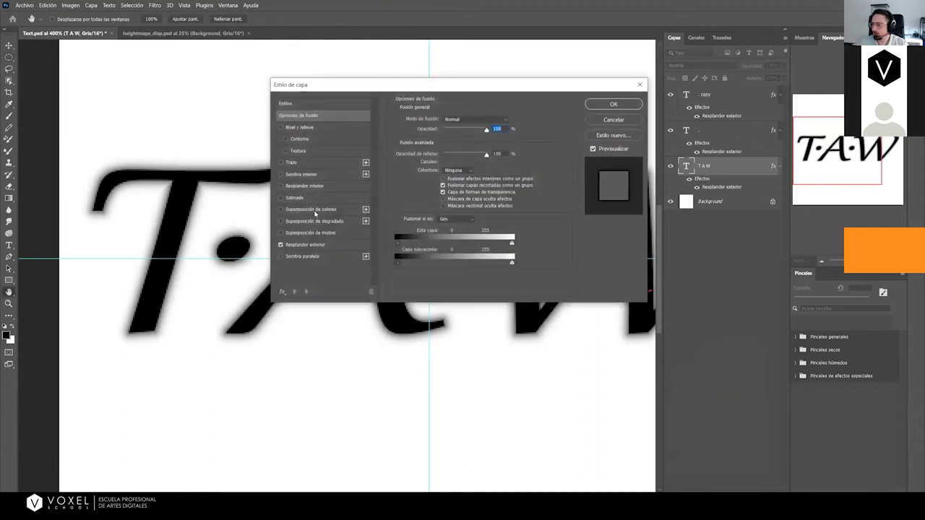
left_click(307, 245)
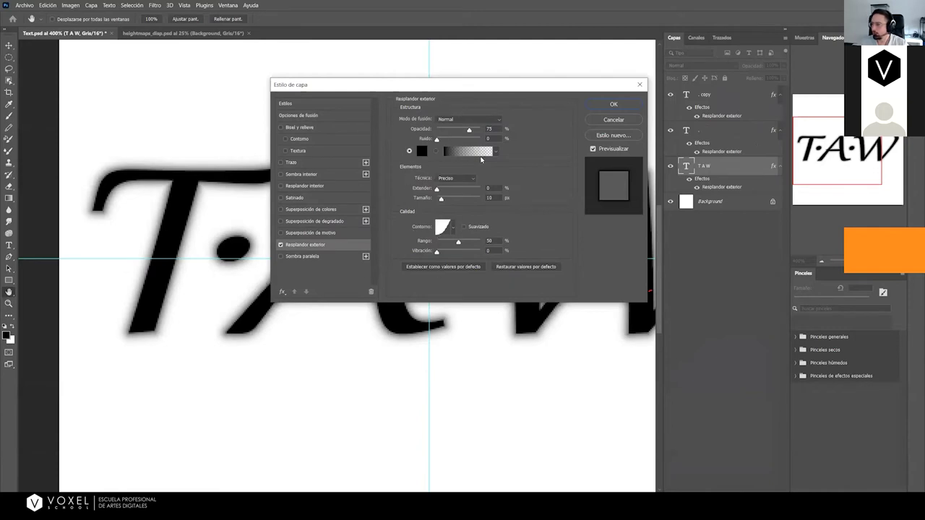
left_click(639, 84)
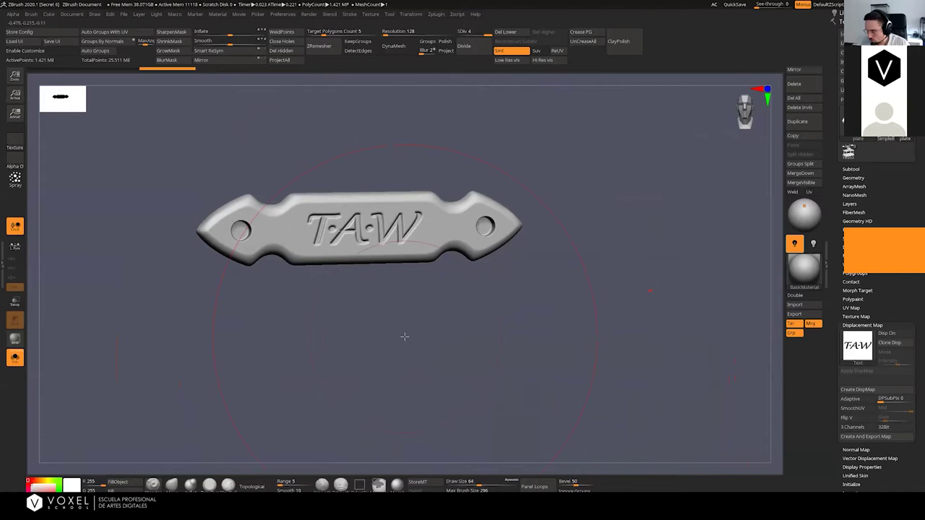
Bring back the other gun parts in ZBrush, and select and isolate the braided rope hanging from the grip
key("alt+s")
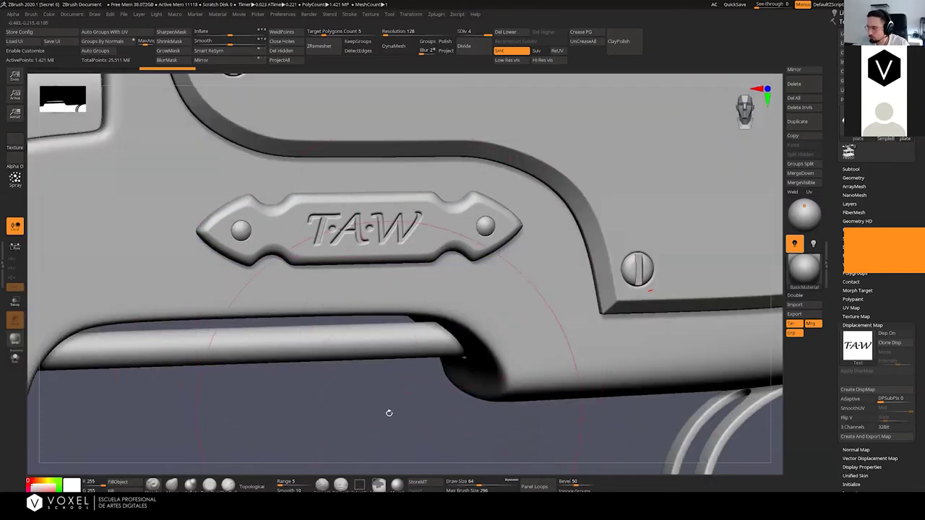
left_click_drag(388, 414, 330, 308, "alt")
left_click_drag(626, 380, 508, 374, "alt")
left_click_drag(655, 391, 525, 363)
left_click_drag(648, 229, 545, 171)
left_click_drag(601, 248, 437, 165, "alt")
left_click(399, 230, "alt")
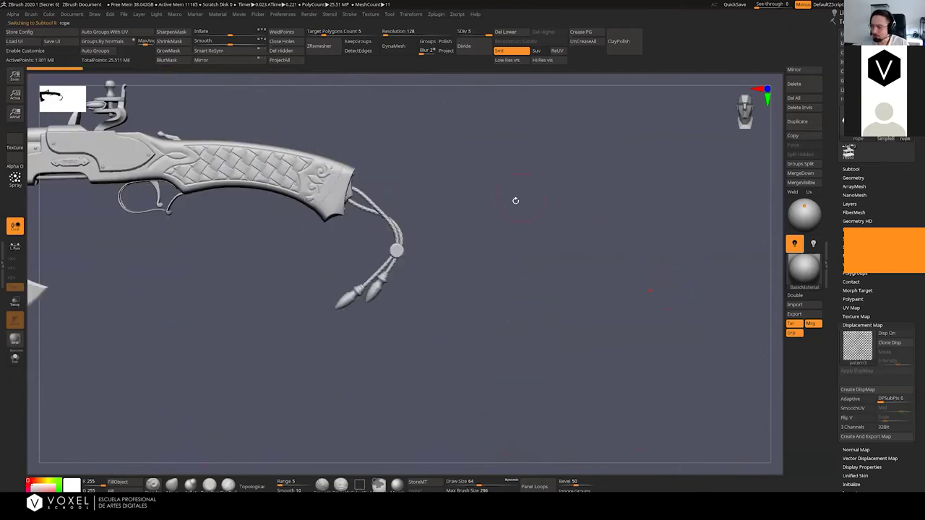
key("alt+s")
left_click_drag(475, 236, 538, 282)
left_click_drag(622, 289, 117, 247, "alt")
left_click_drag(389, 194, 507, 179)
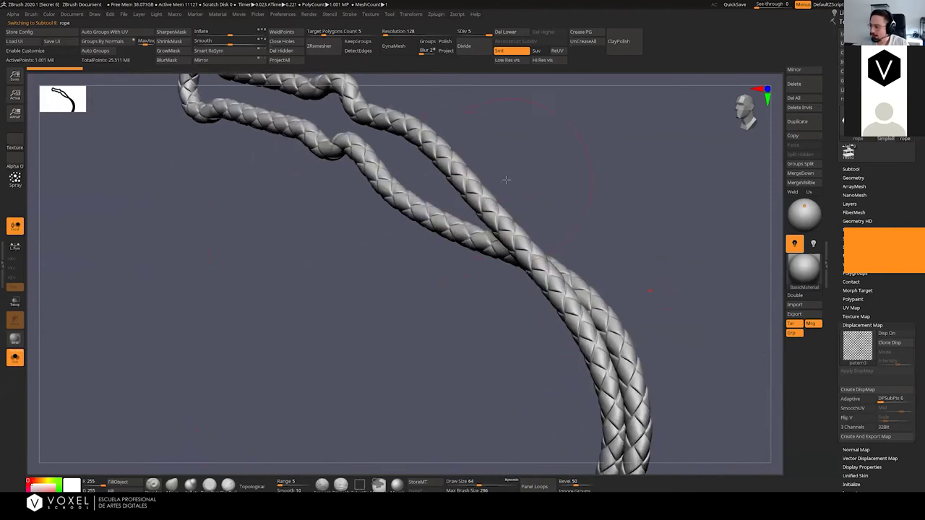
Delete the Disp layer from the rope's sculpting layers
left_click(861, 325)
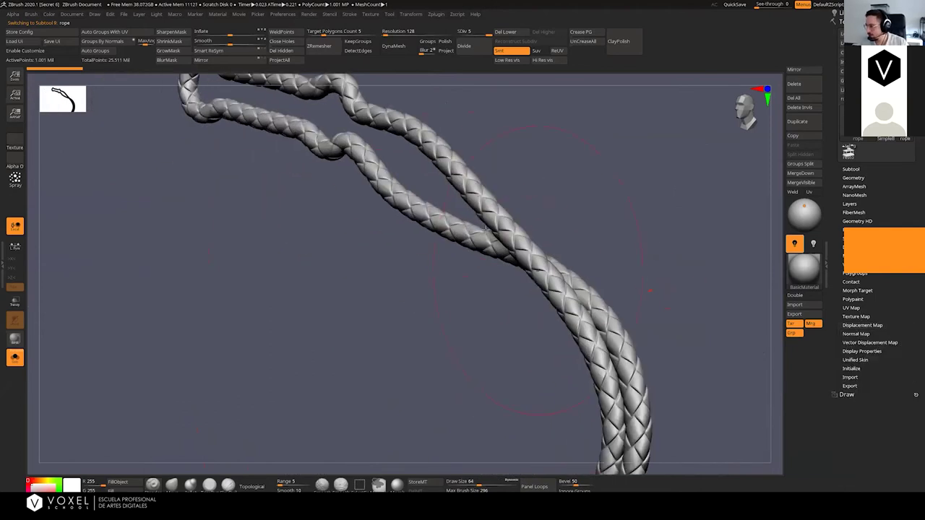
left_click(857, 212)
left_click(858, 212)
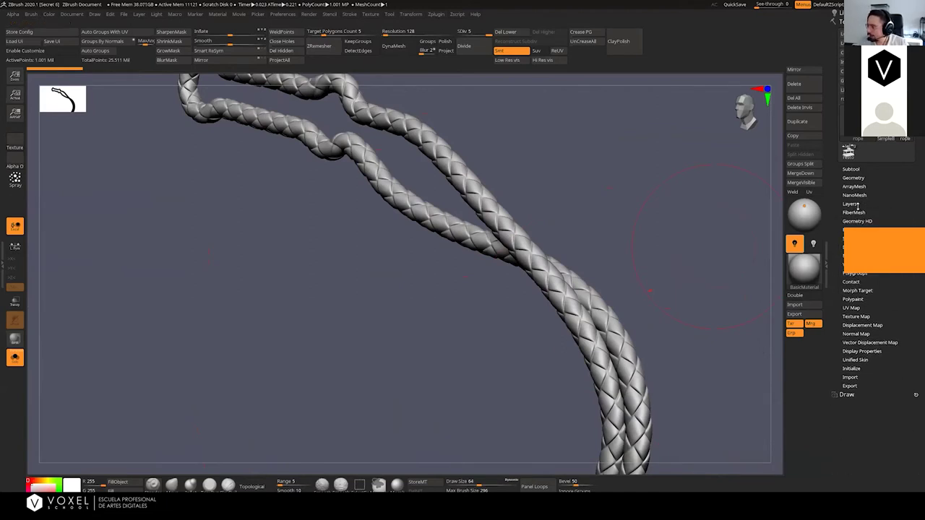
left_click(851, 204)
left_click(904, 311)
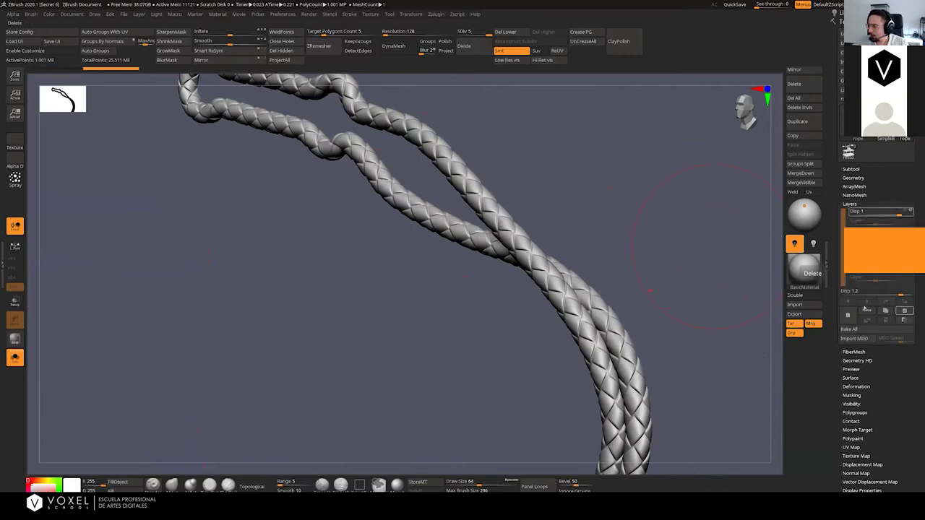
left_click(875, 203)
left_click_drag(640, 243, 450, 307)
left_click_drag(605, 348, 630, 330, "alt")
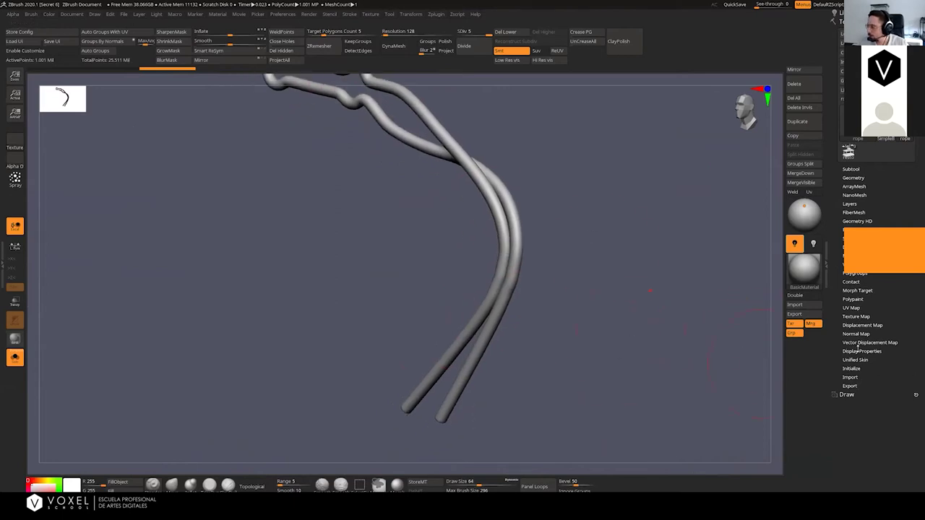
Enable the patern3 displacement map on the rope at intensity 0.002 and check the braid relief up close
left_click(858, 326)
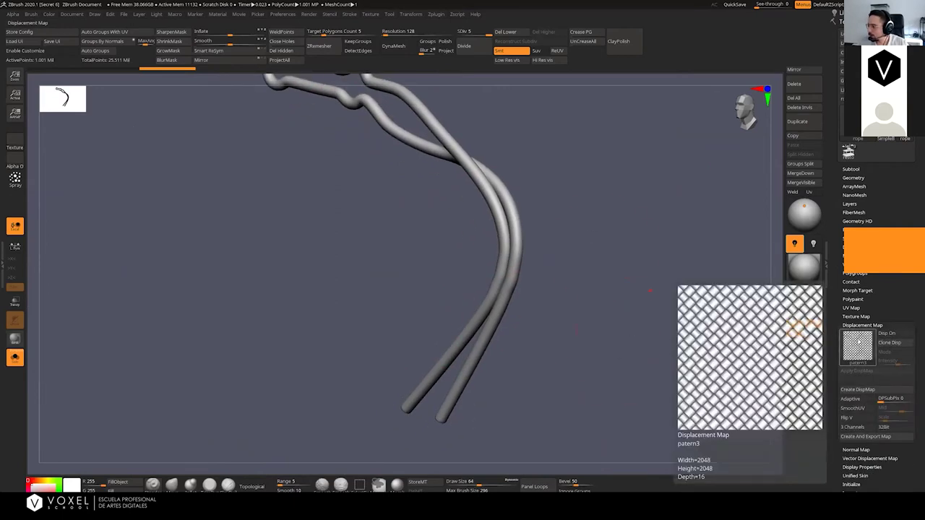
left_click(895, 334)
left_click_drag(604, 199, 655, 287, "alt")
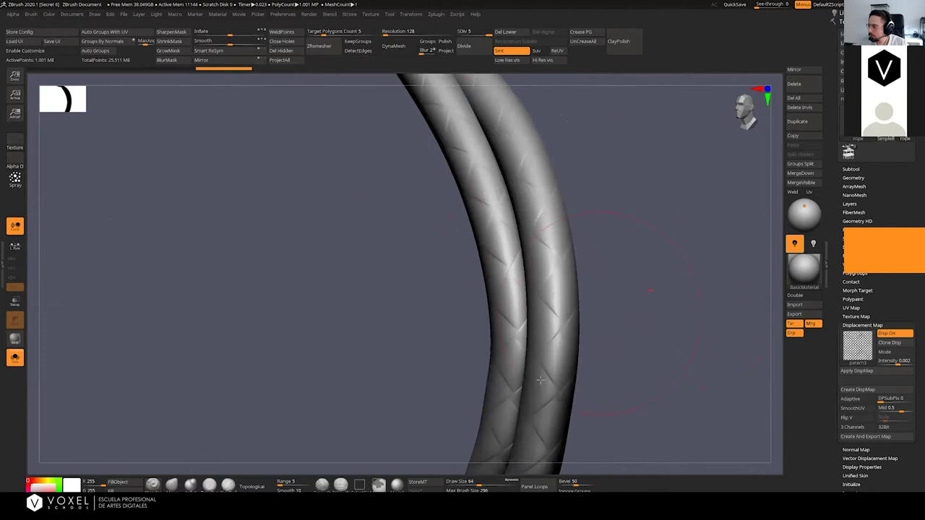
left_click(851, 204)
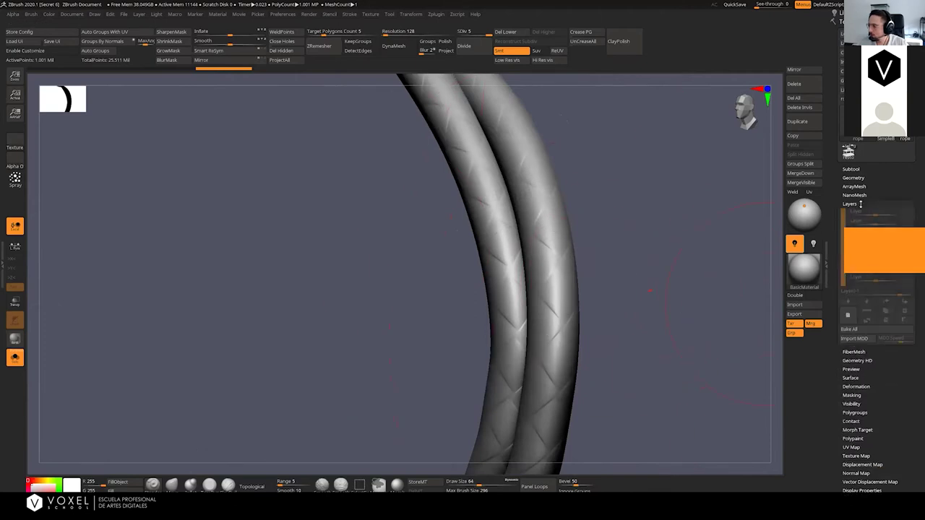
left_click(859, 203)
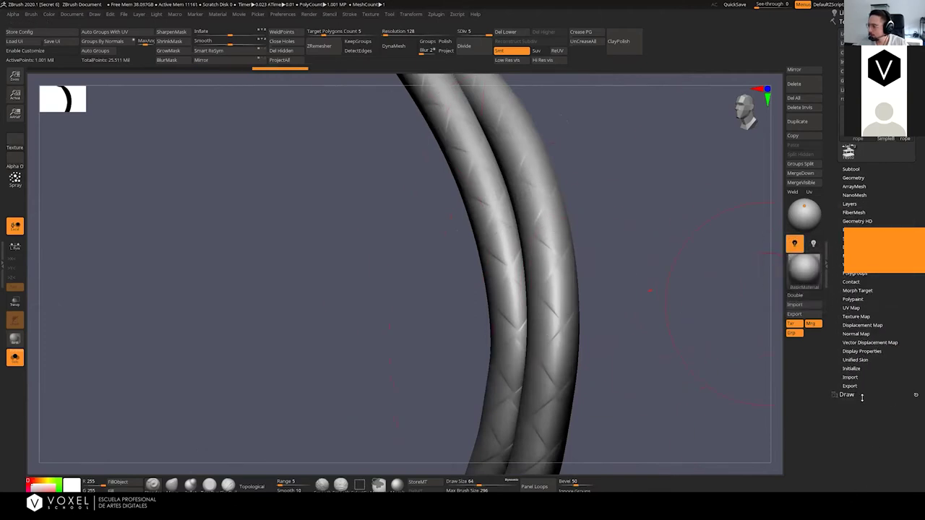
left_click(857, 325)
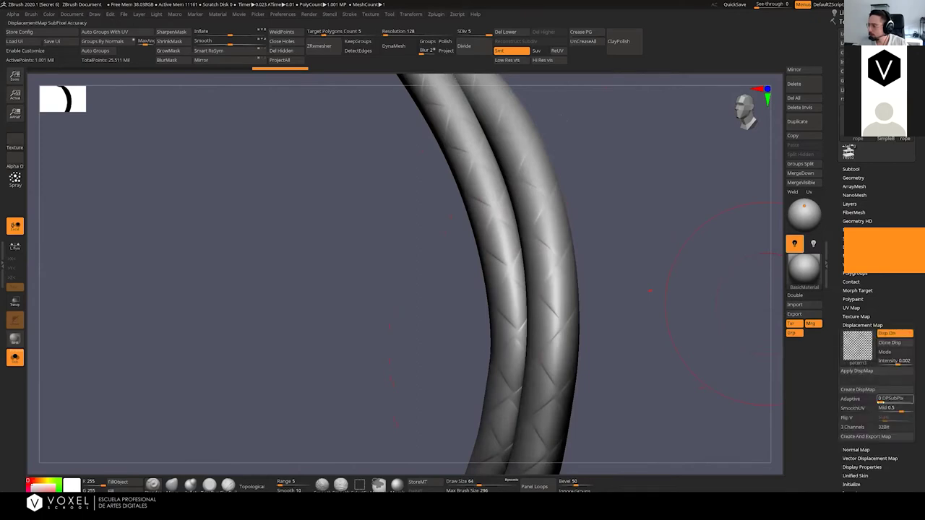
Apply the patern3 displacement map to the rope's geometry and check the braided relief
left_click_drag(683, 318, 518, 328)
key("f")
key("f")
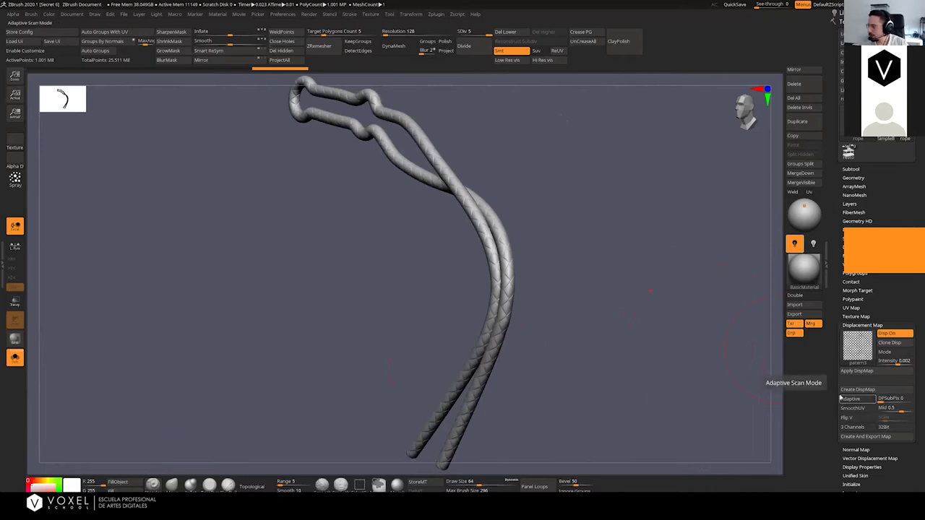
left_click(856, 370)
left_click_drag(614, 235, 604, 275)
left_click_drag(454, 289, 502, 341, "alt")
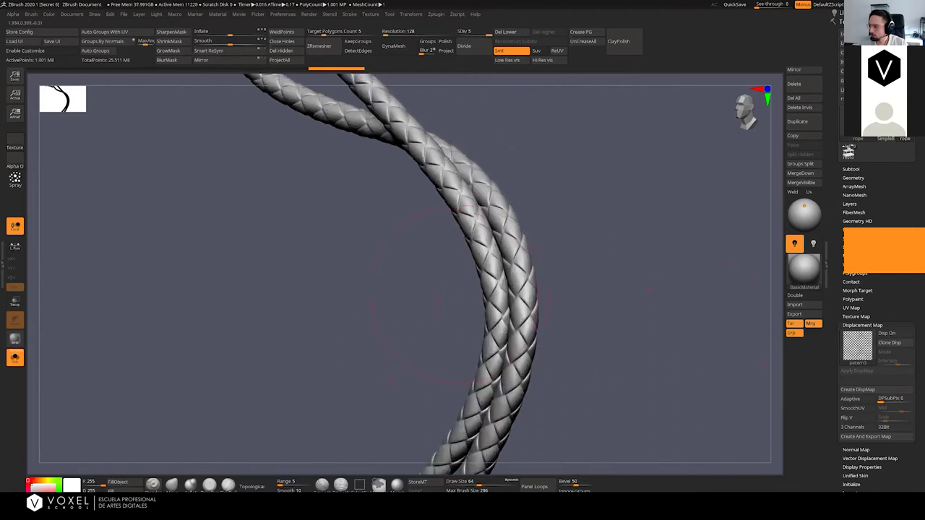
left_click_drag(373, 345, 245, 413)
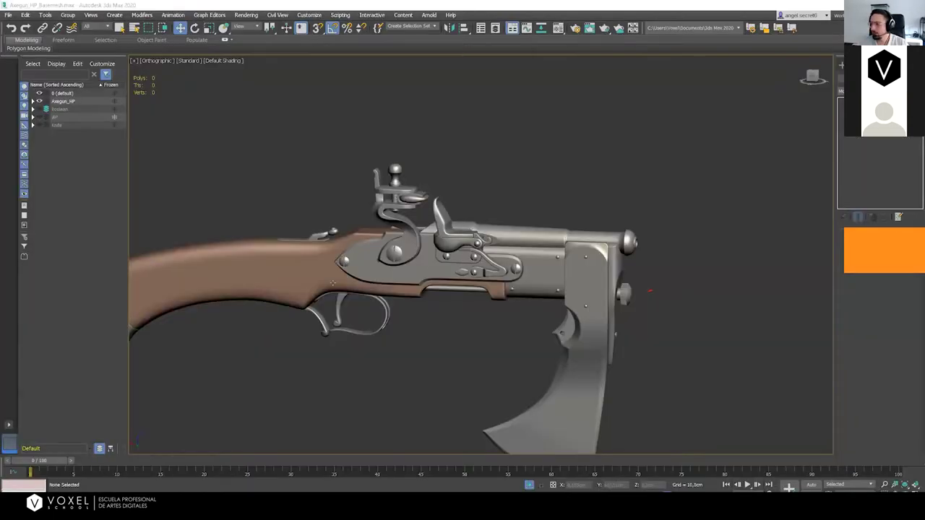
Switch to 3ds Max, isolate the wooden stock and examine its smooth base mesh from the side
left_click(296, 293)
scroll(296, 294, "up", 3)
middle_click_drag(296, 295, 448, 250, "alt")
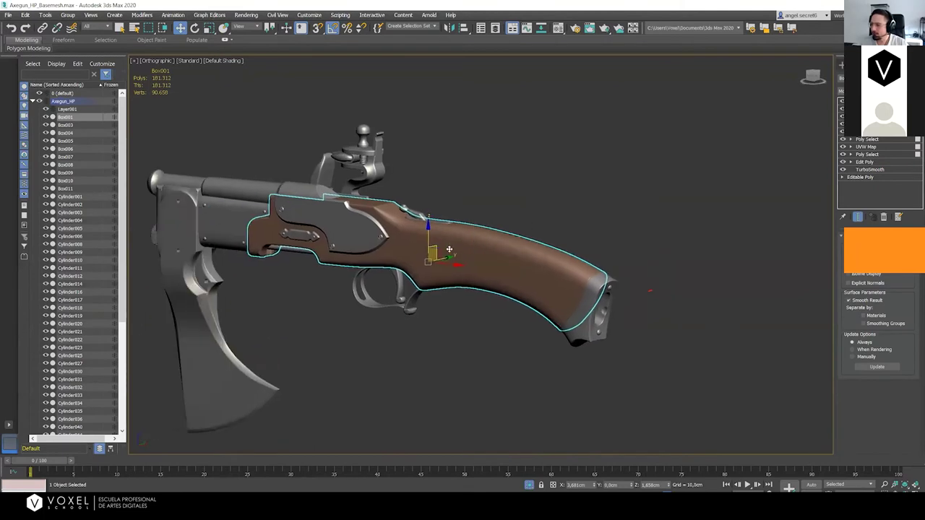
left_click(527, 484)
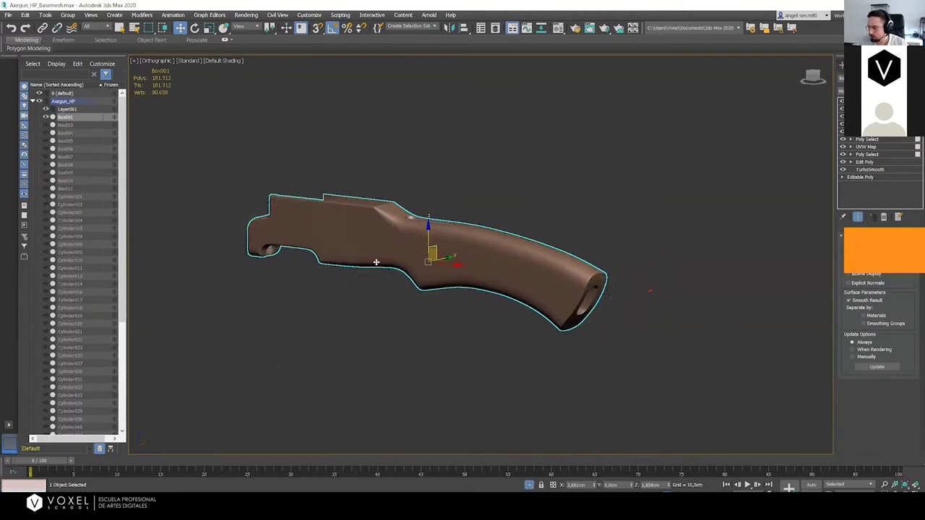
left_click(508, 187)
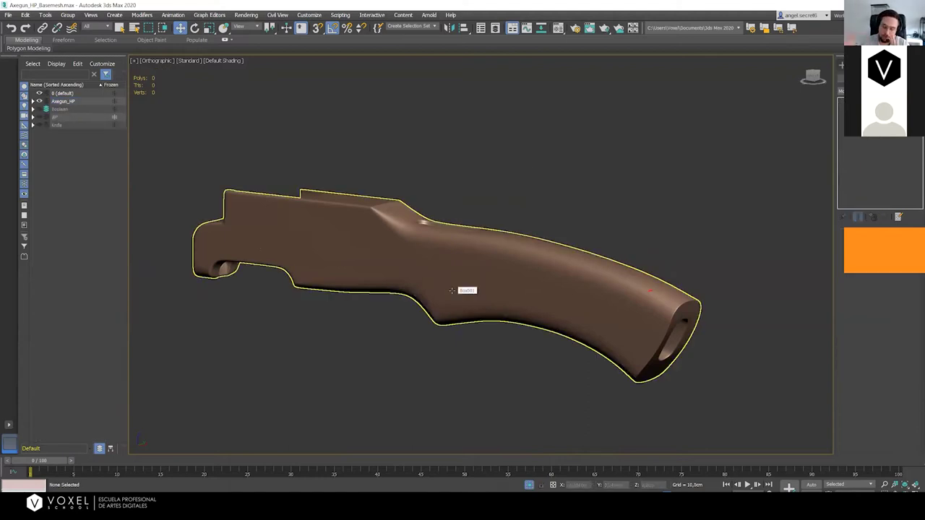
left_click(427, 261)
middle_click_drag(483, 266, 501, 272)
scroll(468, 268, "up", 2)
scroll(501, 272, "down", 2)
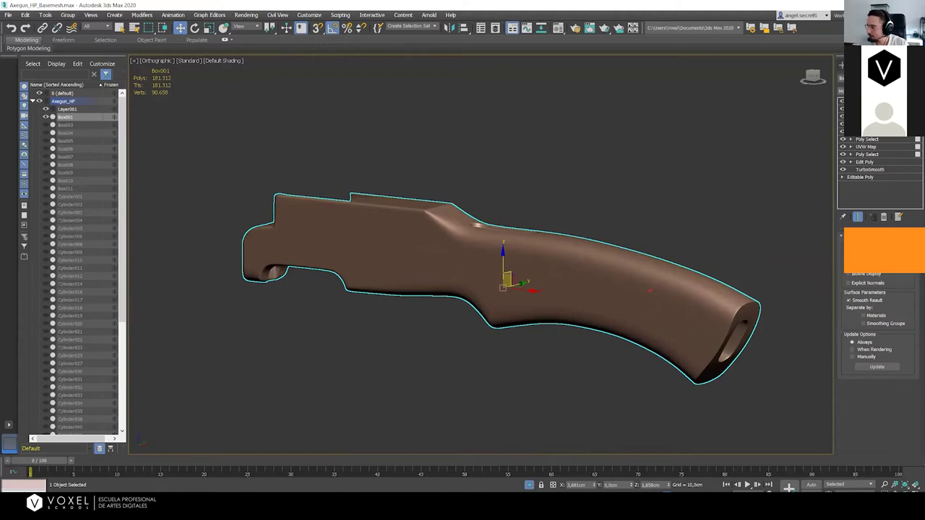
left_click(652, 150)
middle_click_drag(479, 285, 499, 283)
middle_click_drag(634, 181, 617, 191)
Unhide all the gun parts and look over the axe blade, barrel and stock together
right_click(544, 178)
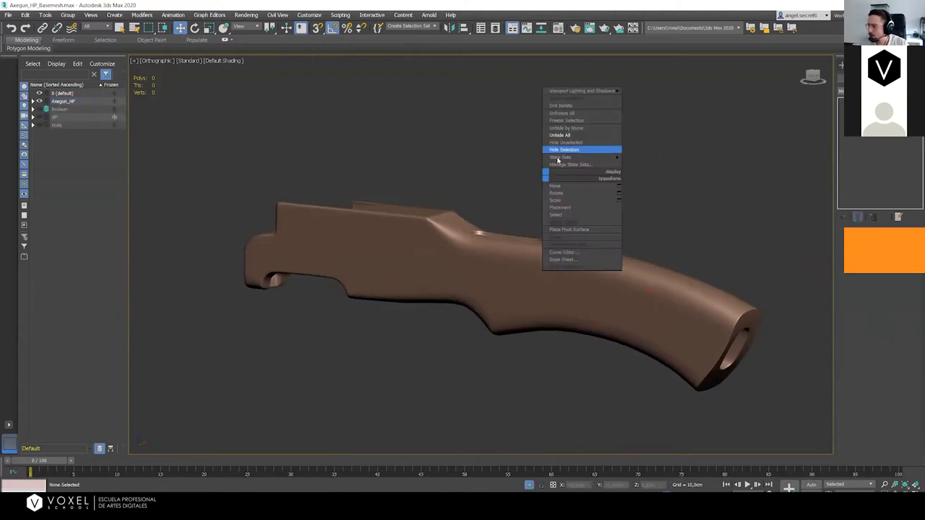
left_click(559, 135)
left_click(498, 266)
middle_click_drag(584, 302, 815, 283)
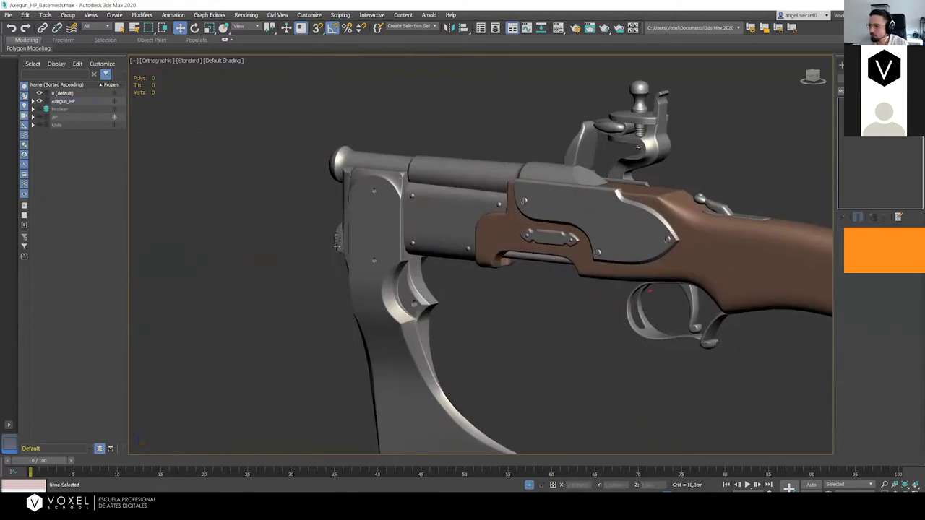
left_click(392, 247)
middle_click_drag(543, 281, 209, 238)
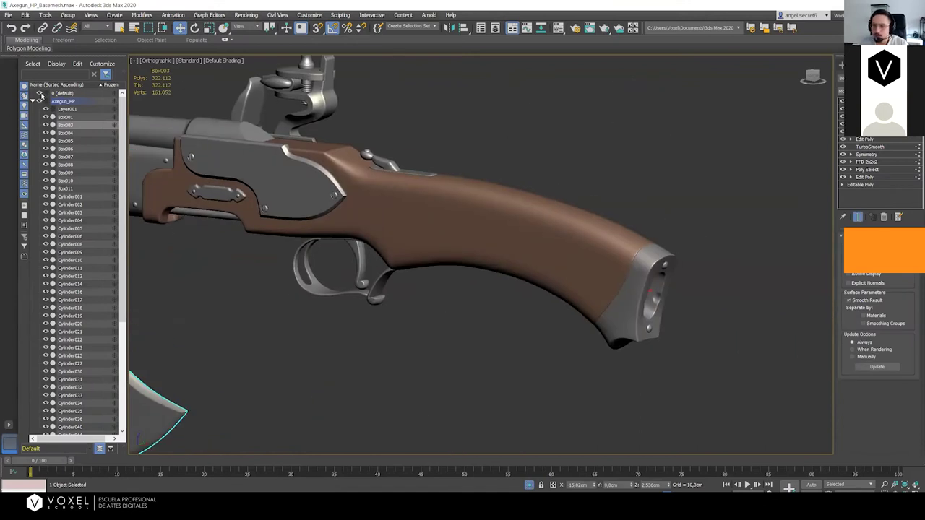
Hide the Axegun_HP layer and show the Knife layer in its place
left_click(32, 101)
left_click(39, 101)
left_click(41, 125)
middle_click_drag(637, 324, 543, 246)
Isolate the knife's hanging rope to view its smooth base geometry
left_click(578, 243)
middle_click_drag(585, 358, 520, 311)
scroll(520, 311, "up", 2)
left_click(529, 488)
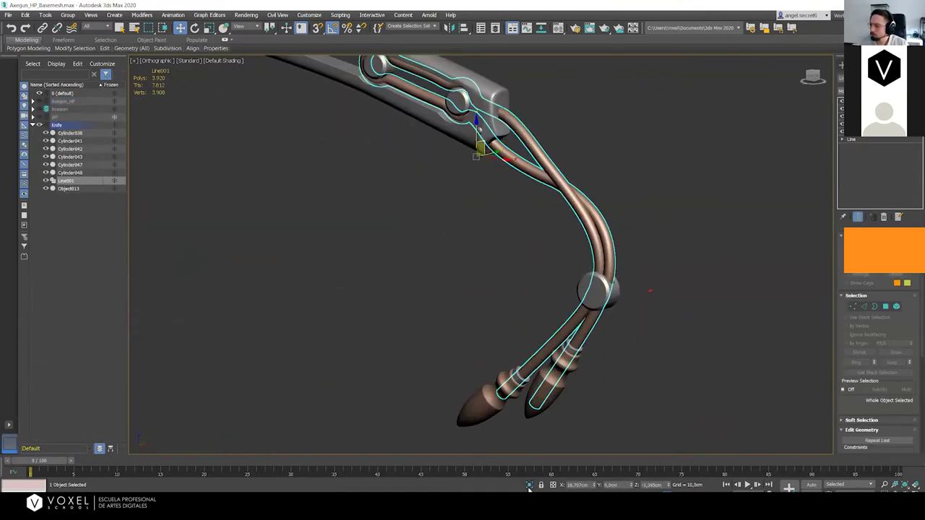
left_click(529, 485)
left_click(241, 330)
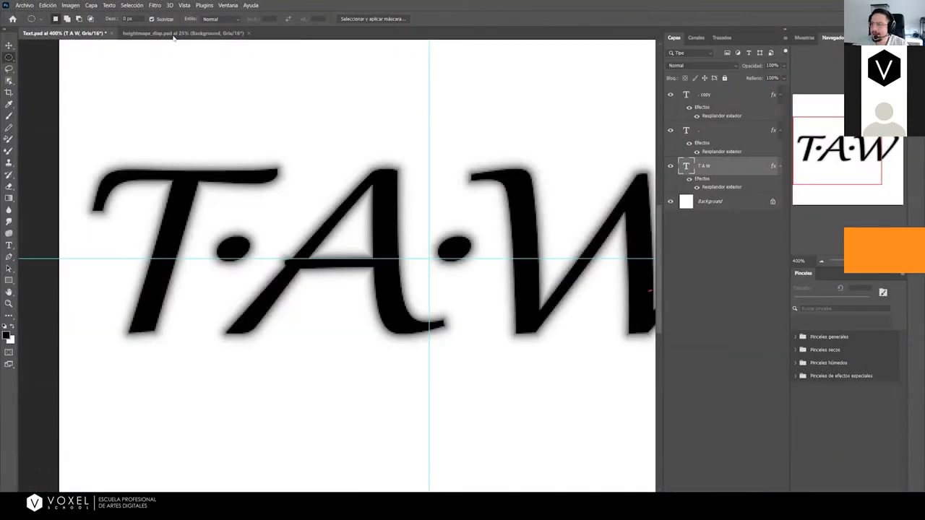
Switch to the heightmaps_disp.psd document in Photoshop and examine the upper woven pattern of the height map
left_click(231, 33)
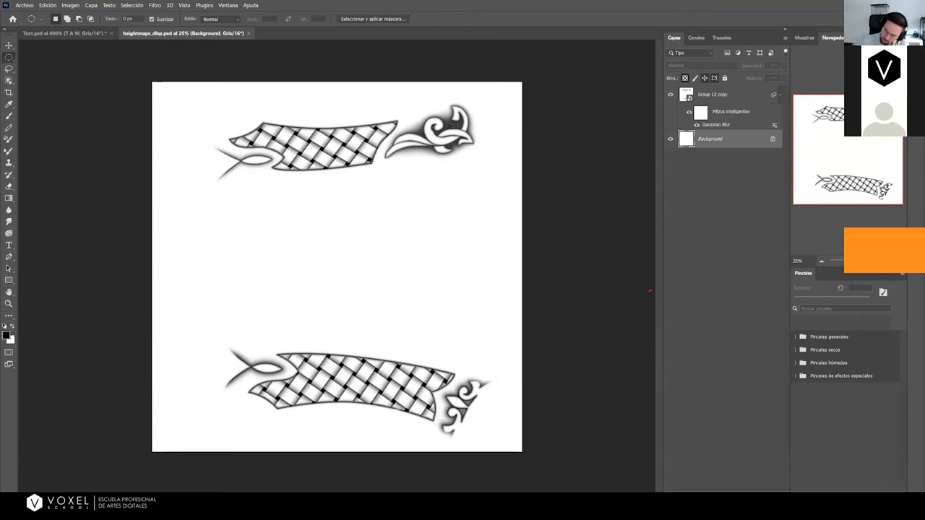
key("ctrl+plus")
key("ctrl+plus")
key("ctrl+plus")
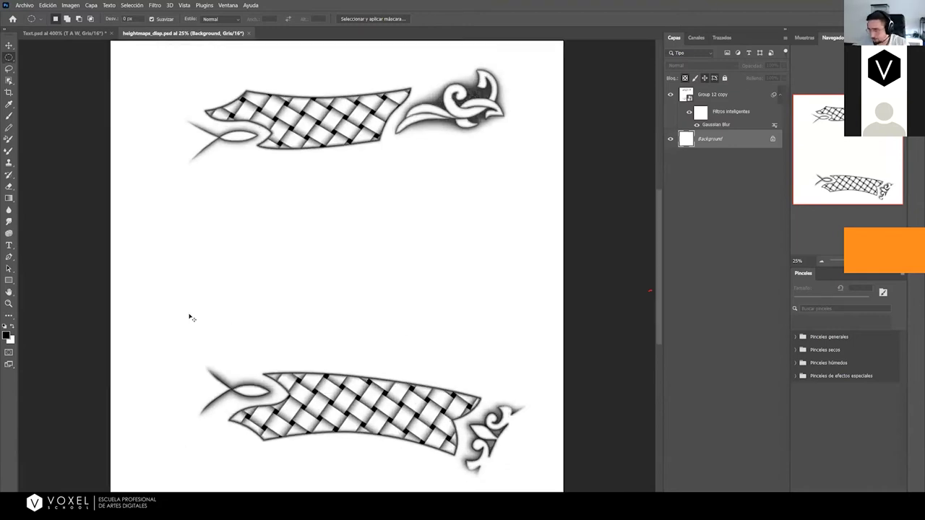
left_click_drag(227, 267, 192, 265)
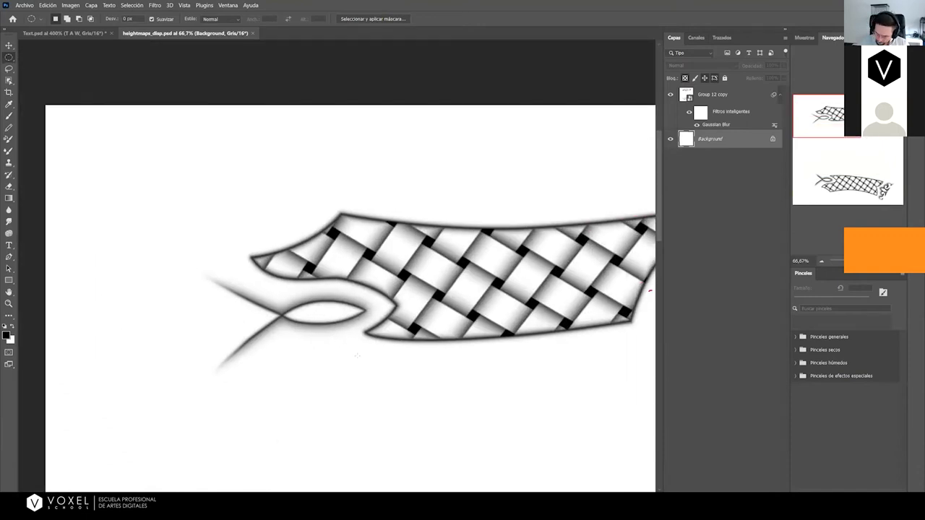
left_click_drag(456, 350, 235, 344)
left_click_drag(472, 324, 296, 344)
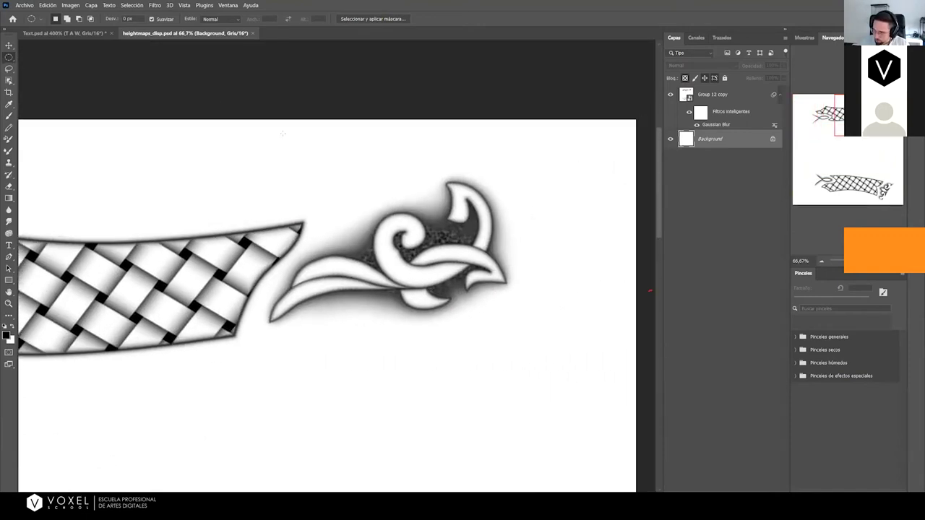
Examine the grayscale shading and textured background of the upper scroll ornament up close
scroll(417, 276, "up", 1)
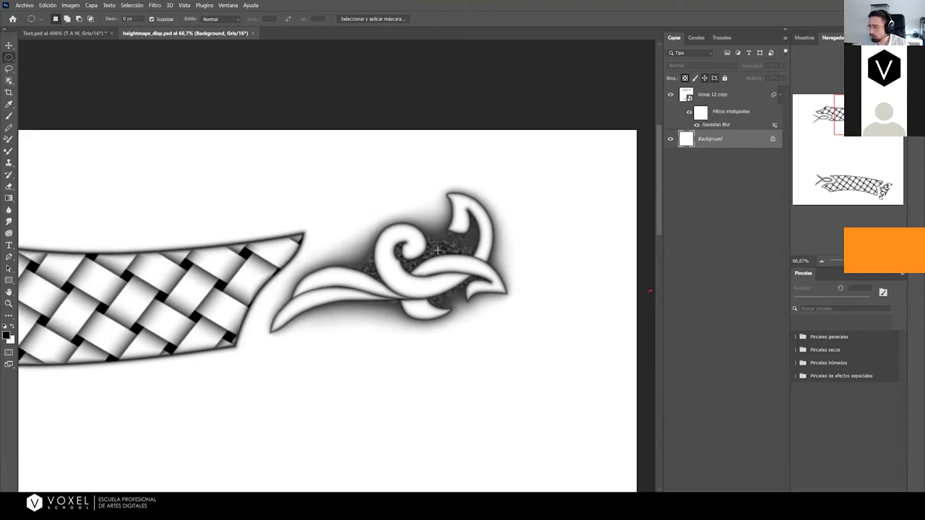
key("ctrl+plus")
key("ctrl+plus")
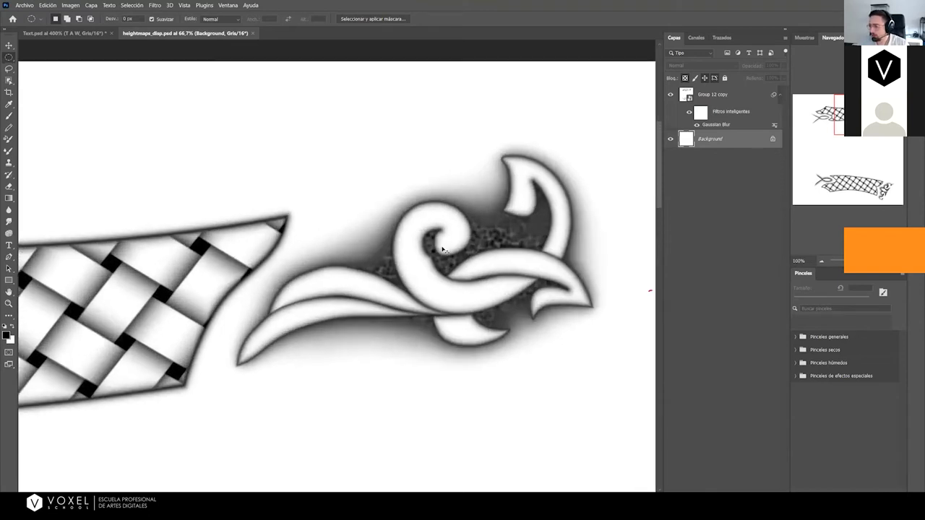
left_click_drag(446, 247, 277, 249)
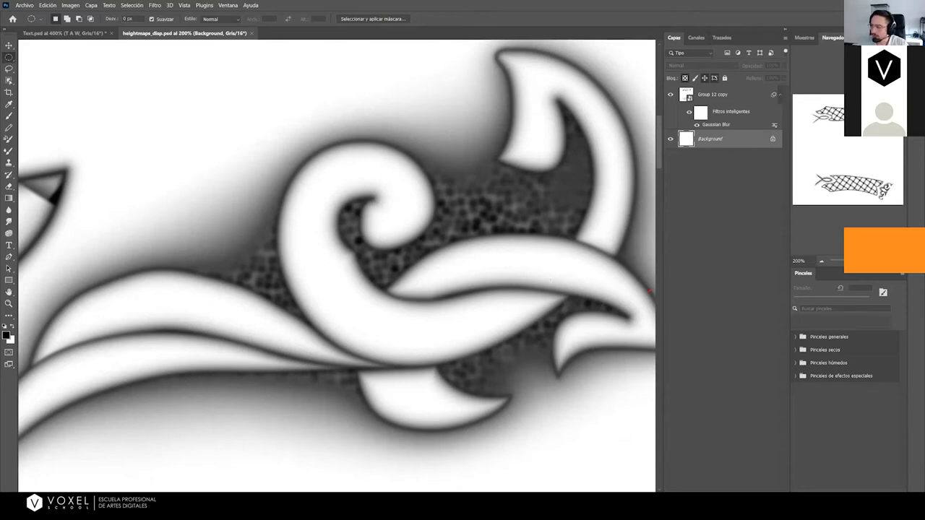
key("ctrl+minus")
key("ctrl+minus")
key("ctrl+minus")
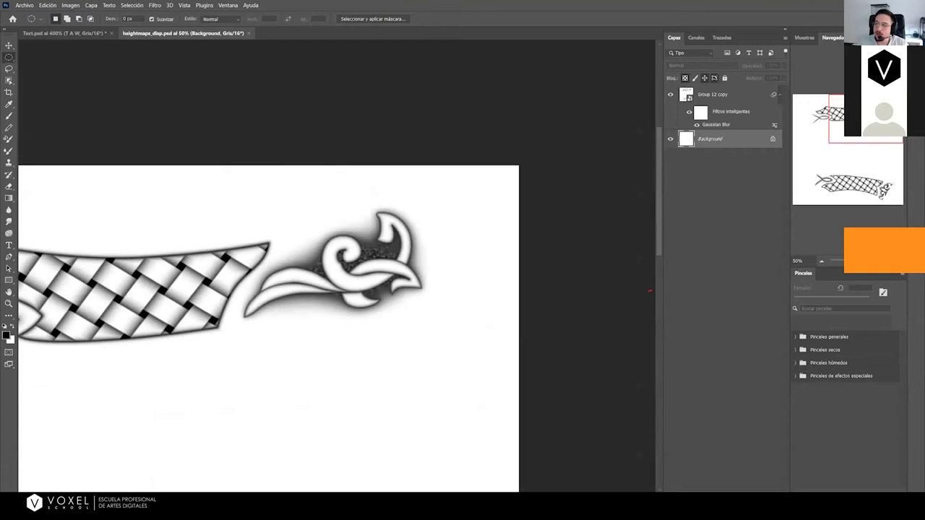
left_click_drag(410, 259, 573, 230)
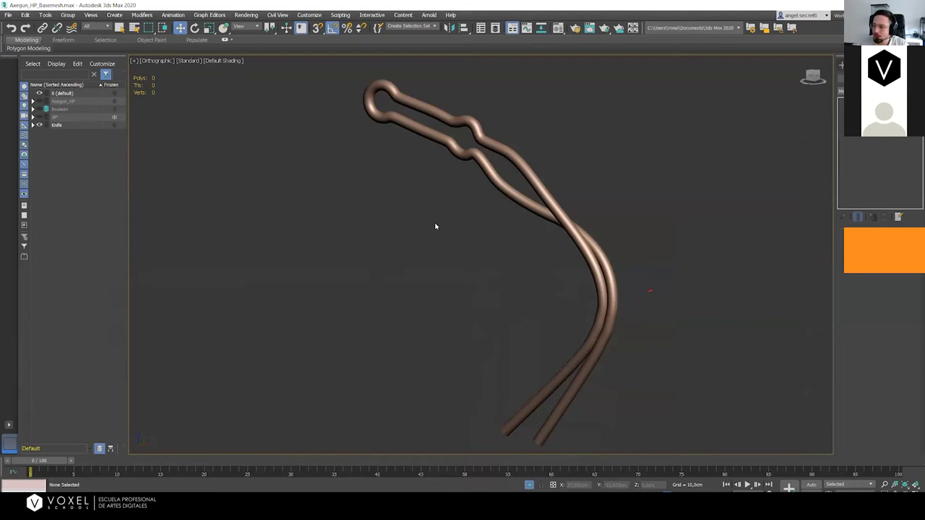
Switch back to 3ds Max and bring back the hidden knife parts around the rope
right_click(408, 189)
left_click(430, 195)
left_click(500, 267)
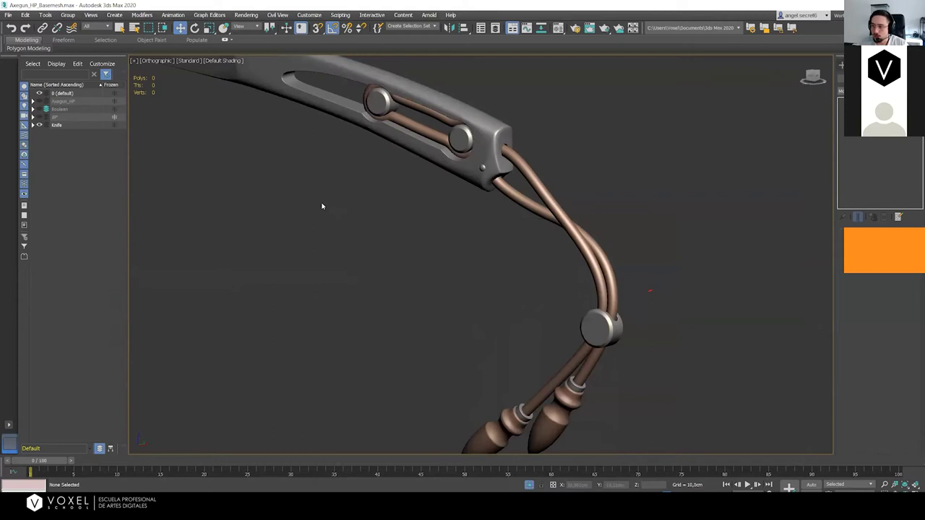
scroll(346, 231, "down", 4)
Hide the Knife layer and show the Axegun_HP layer again
left_click(39, 125)
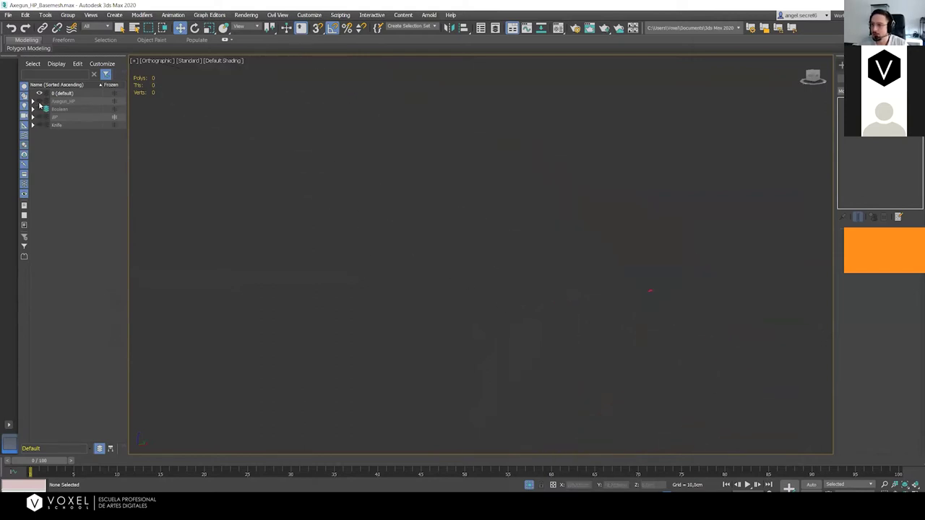
left_click(39, 102)
scroll(396, 220, "down", 2)
Display the grabado material with its heightmaps_disp.tif bump map on the wooden stock in the viewport
left_click(396, 220)
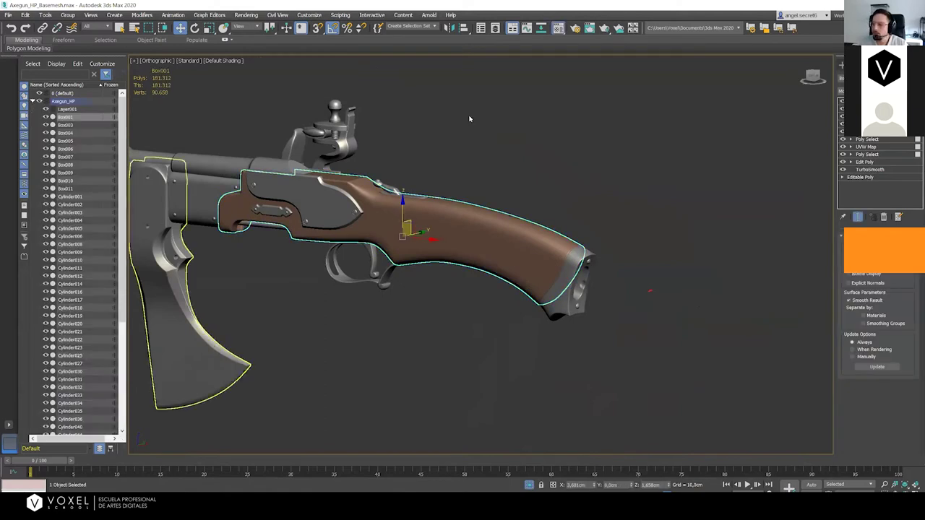
key("m")
left_click(447, 186)
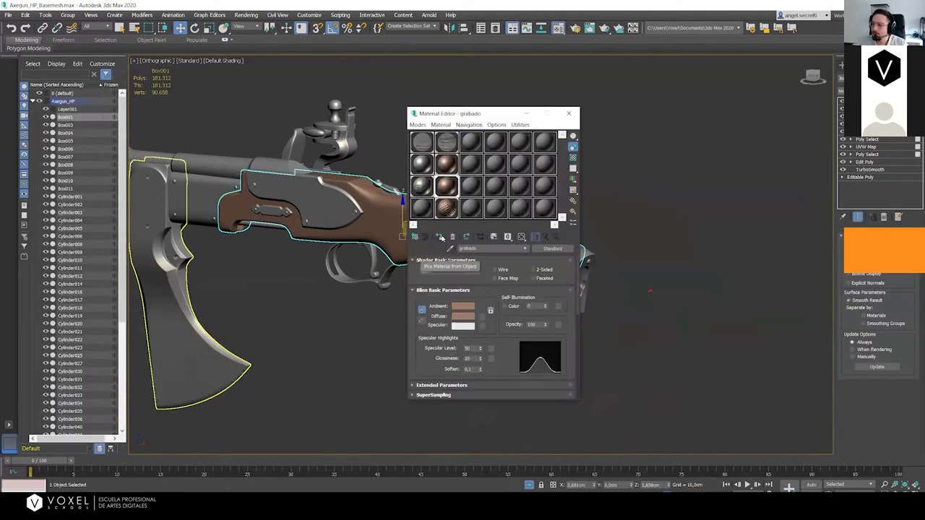
scroll(466, 326, "down", 1)
scroll(519, 372, "down", 3)
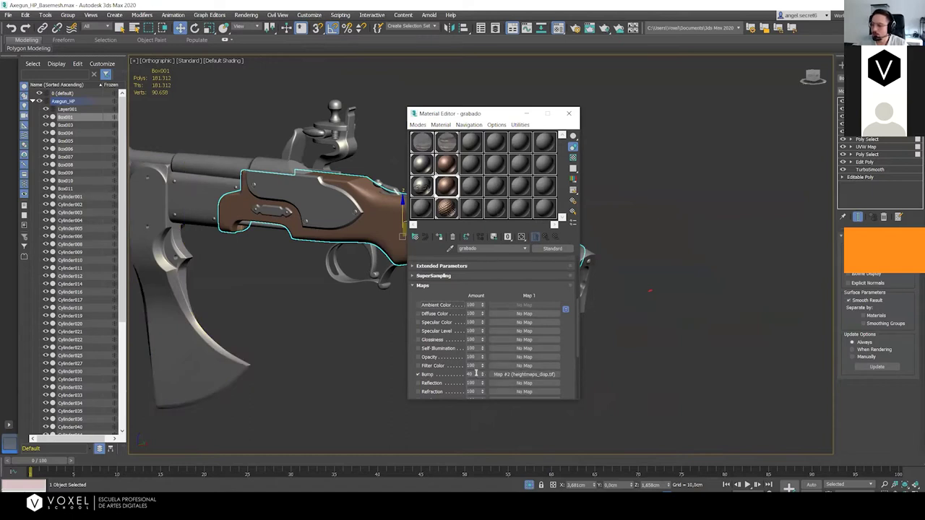
left_click(521, 237)
middle_click_drag(314, 269, 174, 280)
scroll(292, 247, "up", 4)
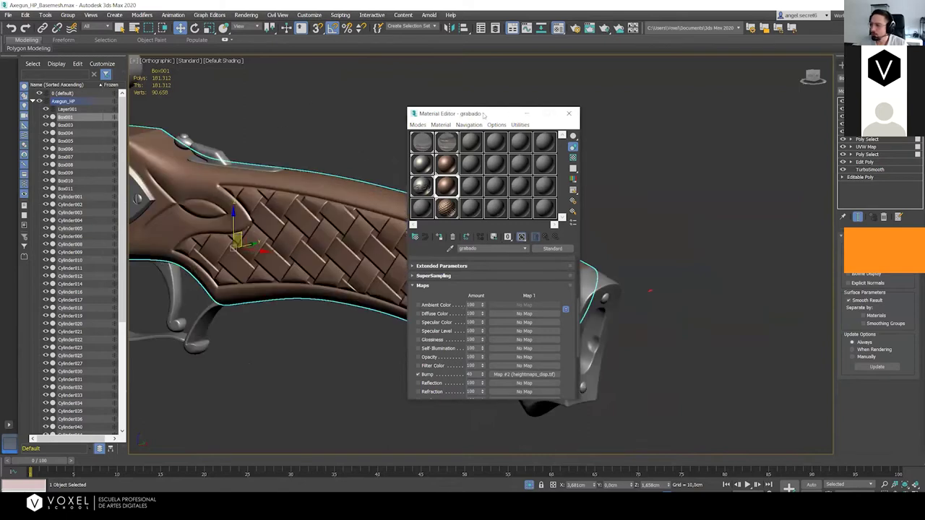
Move the Material Editor off the stock and examine the bump relief of the weave along the grip's silhouette
left_click_drag(483, 114, 690, 67)
middle_click_drag(470, 239, 453, 190)
scroll(446, 239, "up", 2)
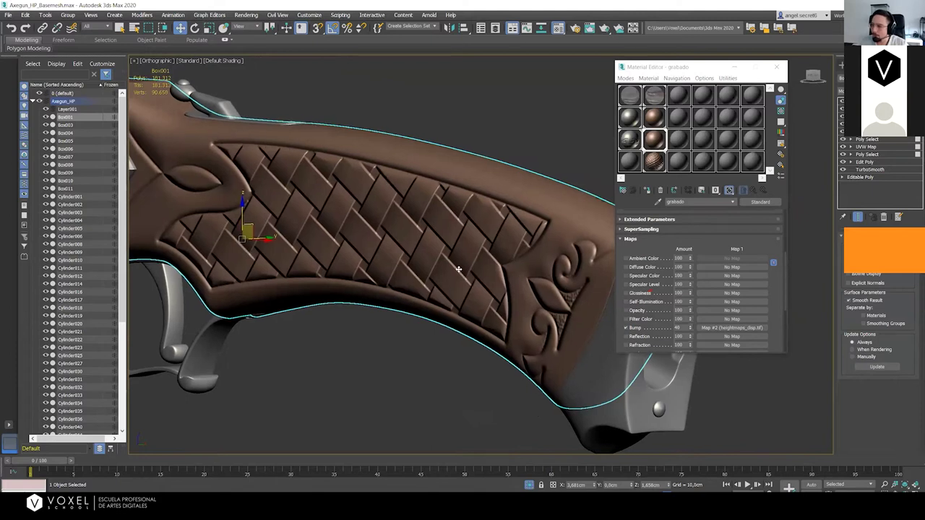
middle_click_drag(458, 268, 372, 246)
middle_click_drag(372, 247, 405, 249, "alt")
middle_click_drag(486, 283, 355, 279, "alt")
scroll(311, 221, "up", 3)
scroll(354, 278, "down", 3)
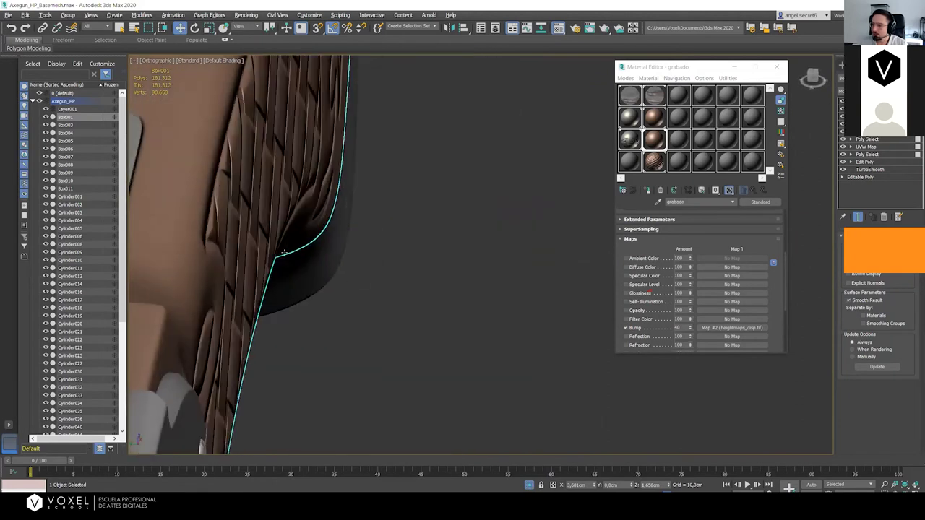
Examine the woven pattern and scroll ornament on the stock from the side and as a whole
middle_click_drag(238, 254, 544, 241, "alt")
scroll(281, 283, "down", 3)
scroll(385, 236, "down", 4)
scroll(380, 254, "up", 3)
middle_click_drag(547, 341, 469, 299, "alt")
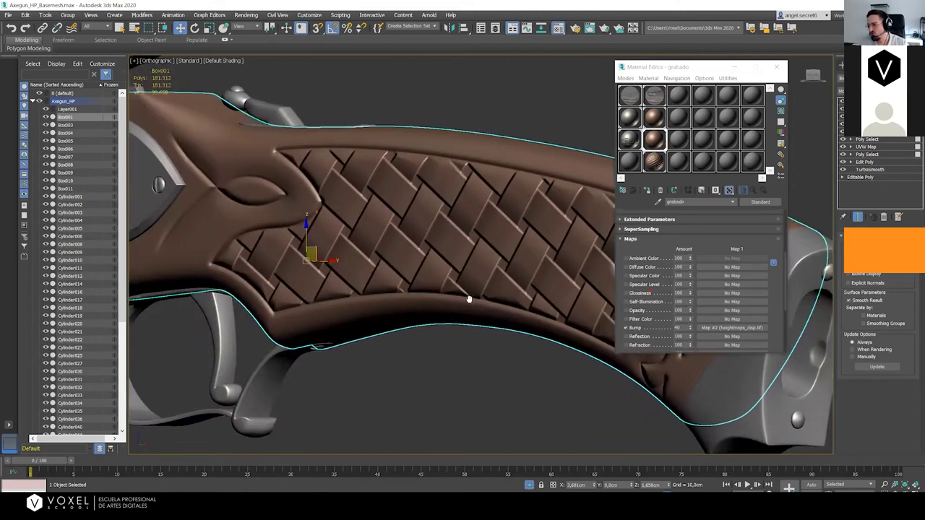
scroll(456, 288, "down", 3)
left_click(411, 145)
left_click(348, 230)
scroll(531, 179, "down", 3)
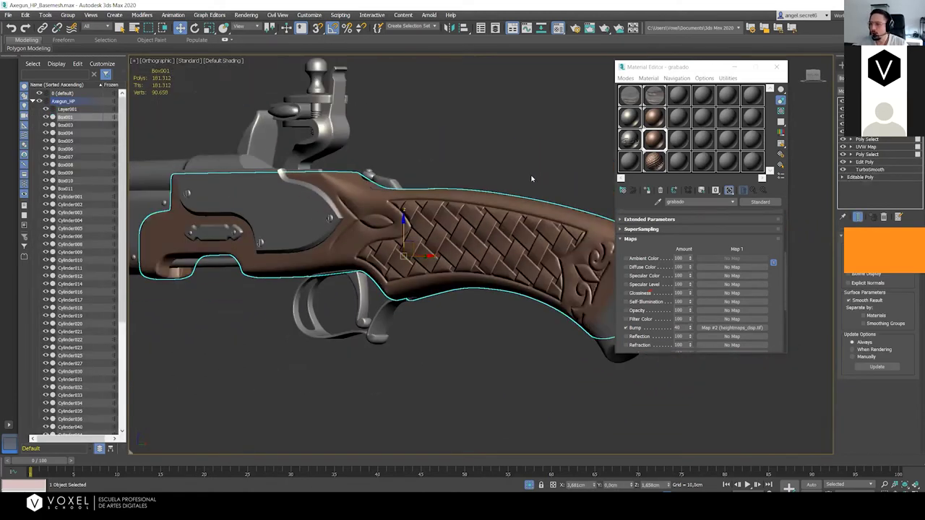
middle_click_drag(491, 251, 463, 259, "alt")
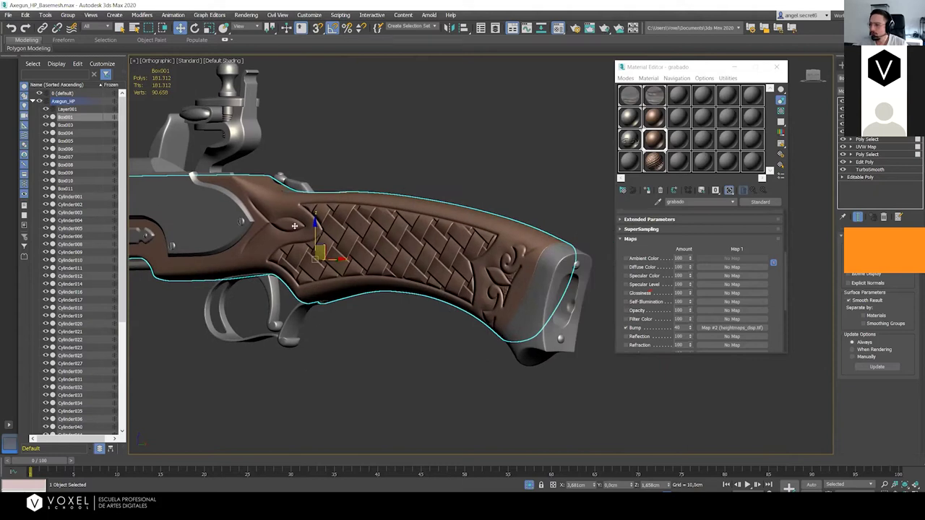
Inspect the metal side plate area, reselect the wooden stock and close the Material Editor
left_click(428, 175)
middle_click_drag(195, 220, 379, 223)
scroll(323, 236, "up", 4)
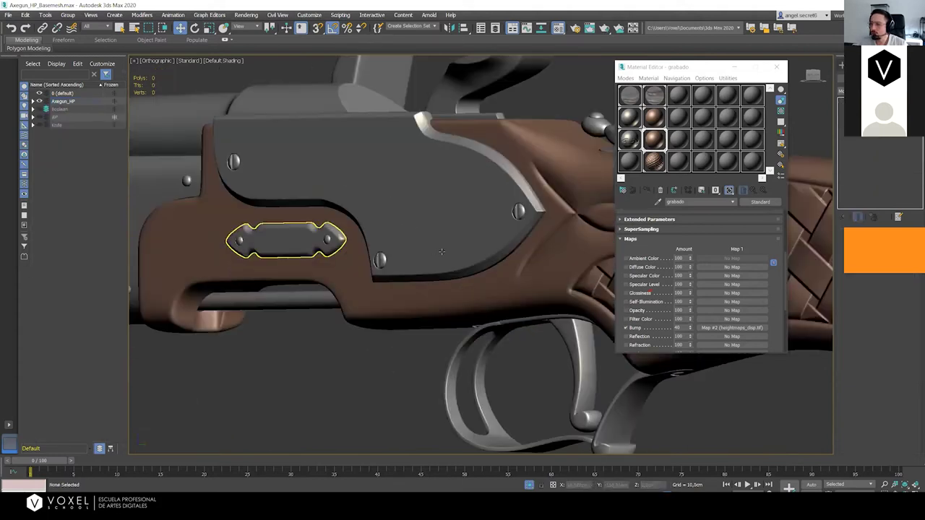
scroll(442, 251, "down", 2)
left_click(299, 243)
left_click(571, 250)
middle_click_drag(606, 254, 396, 251)
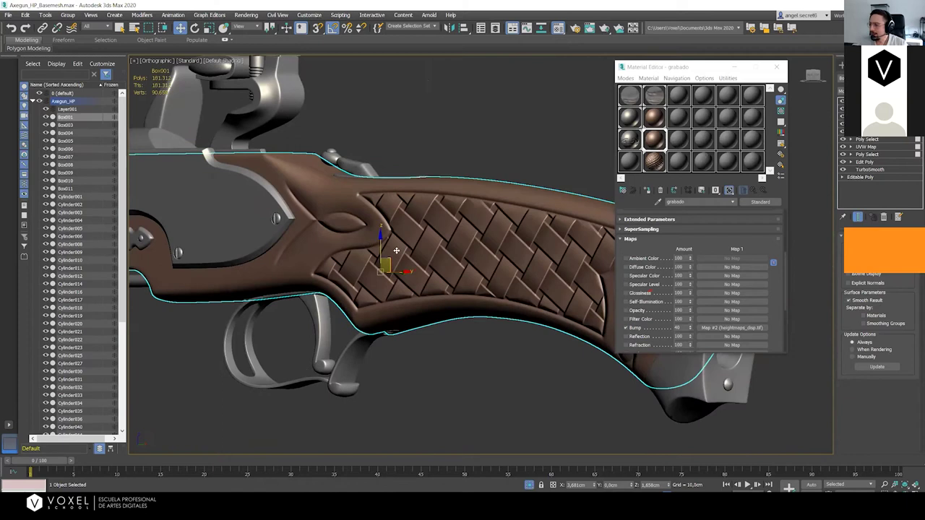
left_click(776, 66)
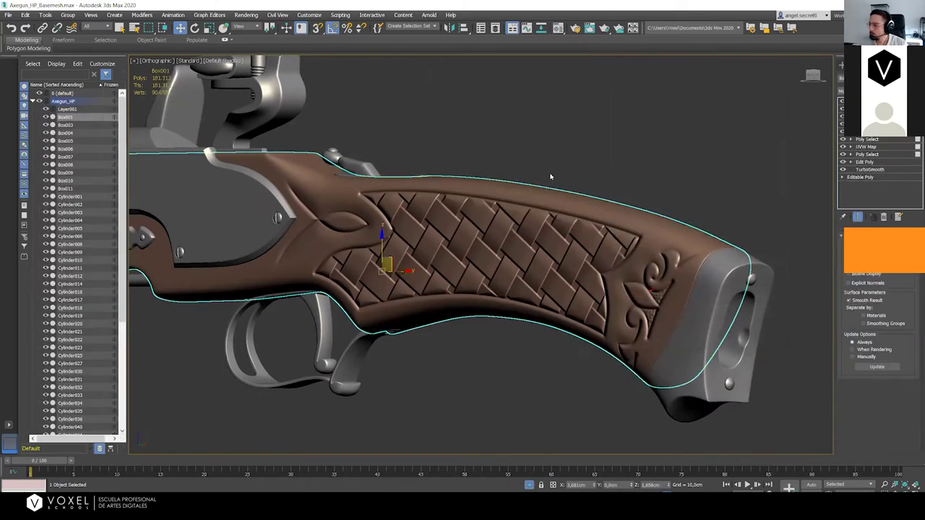
Isolate the wooden stock and disable its modifiers down to the lower Edit Poly
left_click(529, 484)
left_click(842, 101)
left_click(842, 109)
left_click(842, 117)
left_click(842, 124)
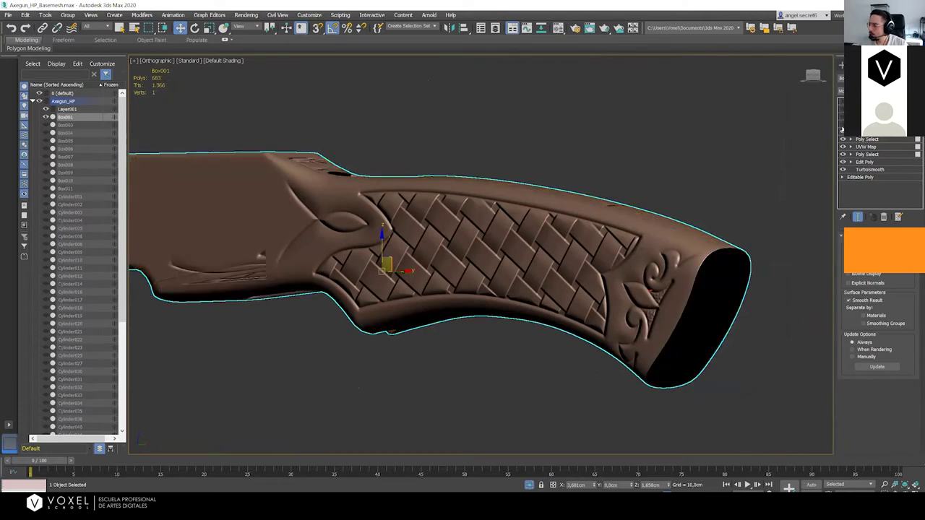
left_click(842, 144)
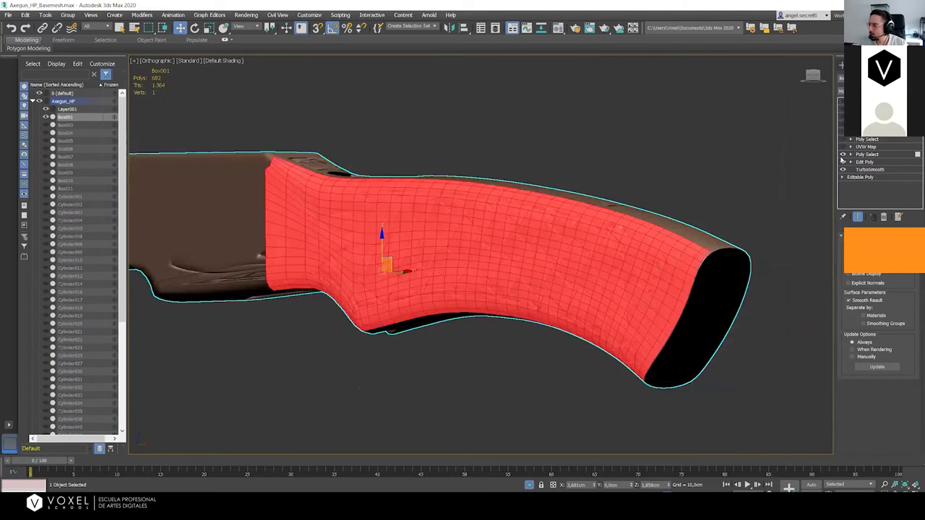
left_click(842, 155)
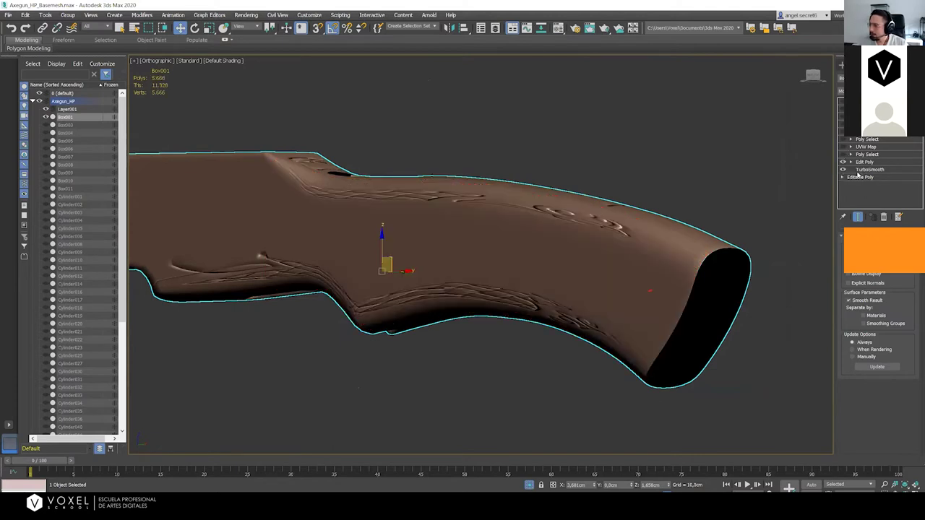
Re-enable the lowest Poly Select and UVW Map modifiers and view the planar mapping on the selected side of the grip
left_click(843, 154)
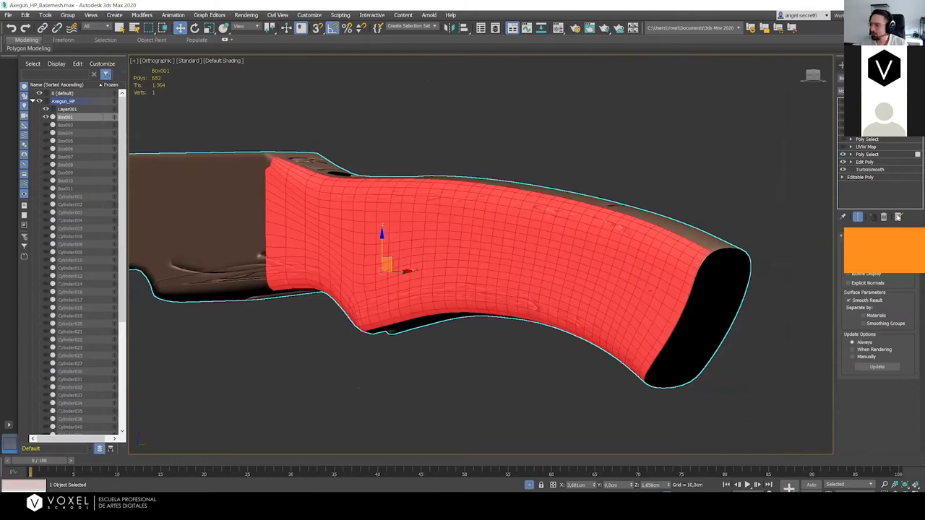
left_click(877, 159)
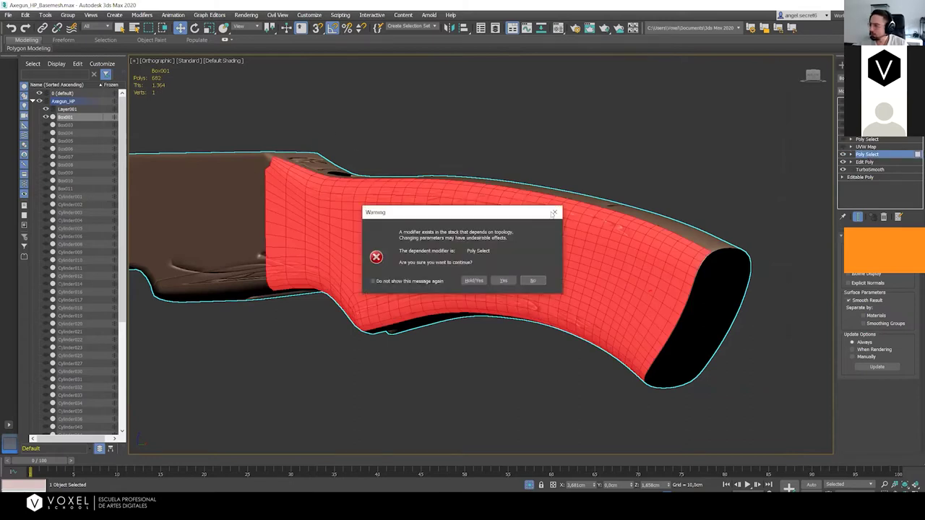
left_click(553, 211)
left_click(847, 147)
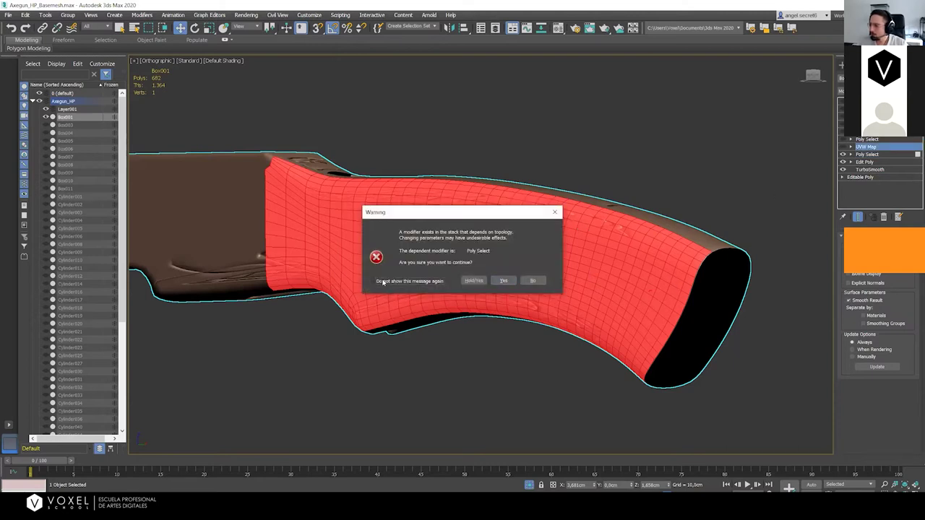
left_click(504, 280)
left_click(842, 147)
middle_click_drag(594, 229, 601, 224)
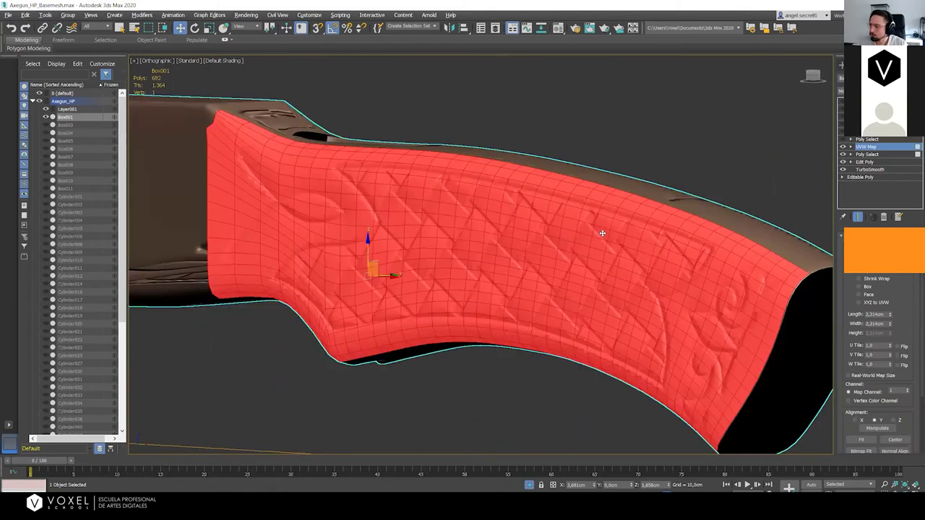
middle_click_drag(602, 233, 553, 209, "alt")
scroll(608, 234, "down", 4)
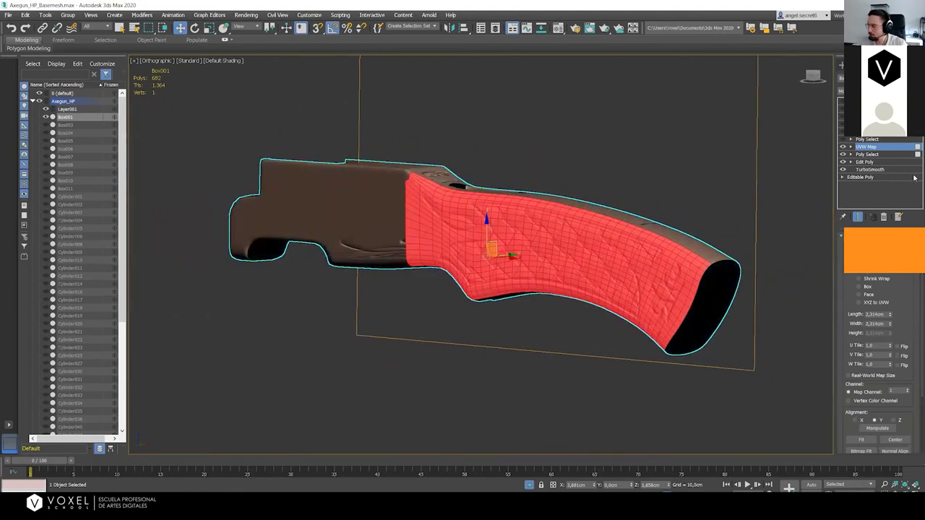
scroll(563, 209, "up", 5)
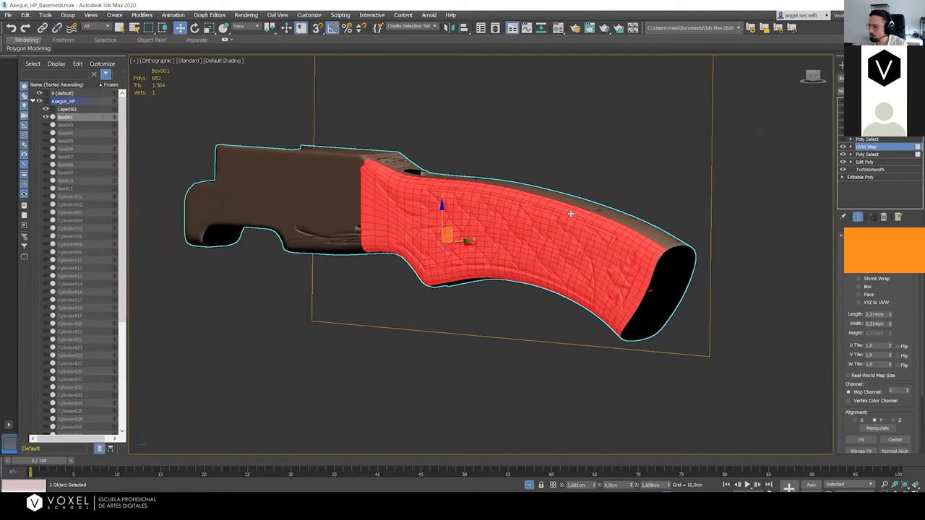
middle_click_drag(348, 290, 441, 229, "alt")
Re-enable the second Poly Select and UVW Map modifiers, which map the opposite side of the grip
left_click(843, 148)
left_click(843, 147)
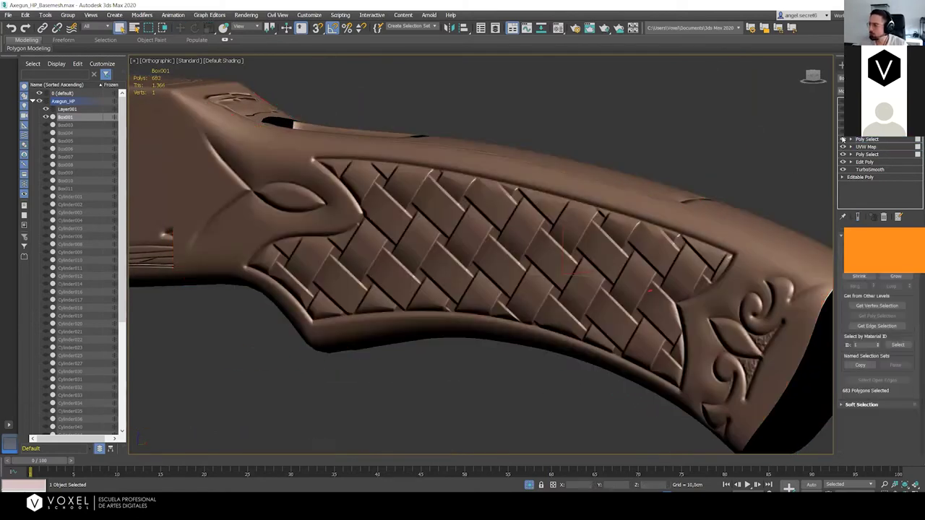
scroll(643, 198, "down", 4)
middle_click_drag(643, 198, 587, 199, "alt")
scroll(586, 199, "up", 4)
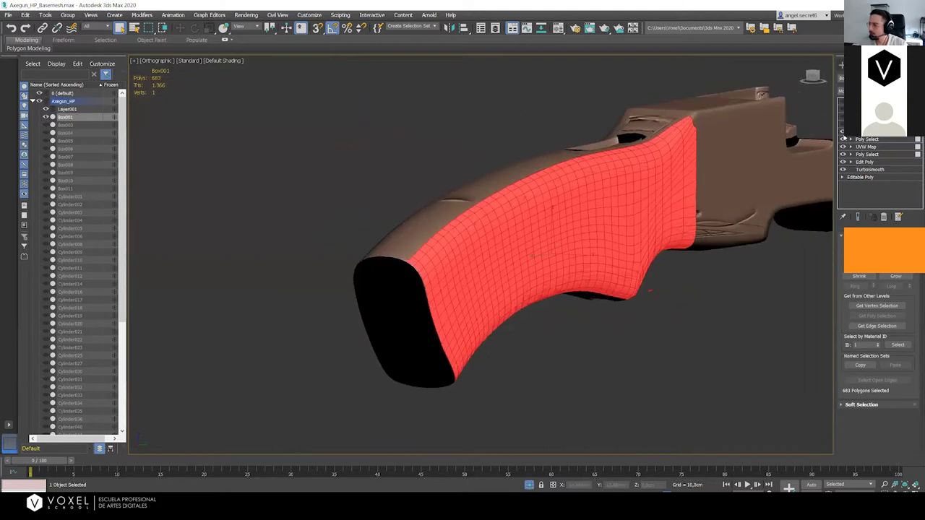
left_click(864, 147)
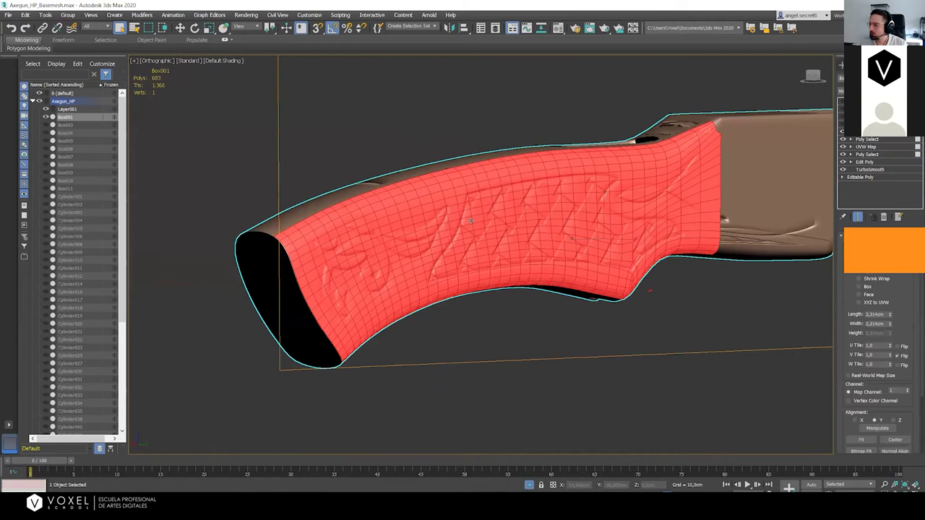
Bring the full modifier stack into view and examine the planar gizmo of the second UVW Map around the stock
left_click_drag(840, 246, 709, 246)
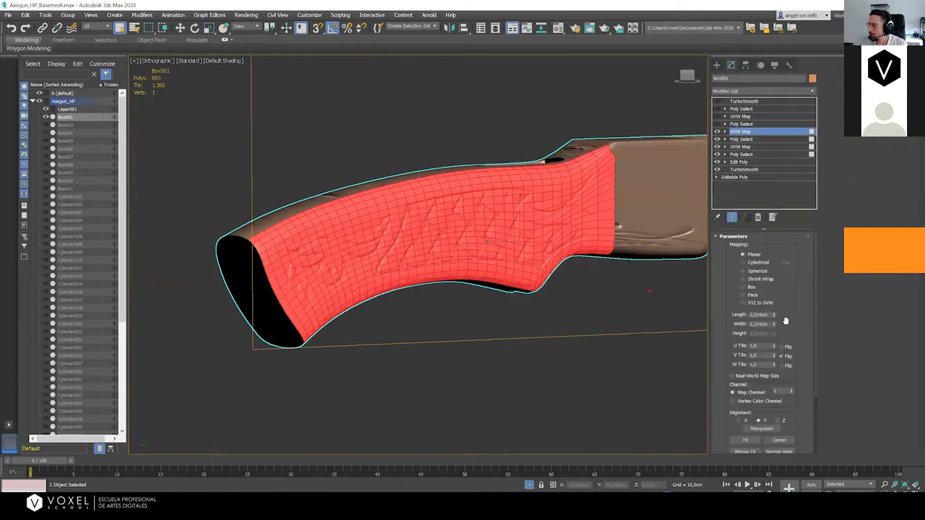
key("1")
left_click(744, 132)
scroll(524, 199, "down", 5)
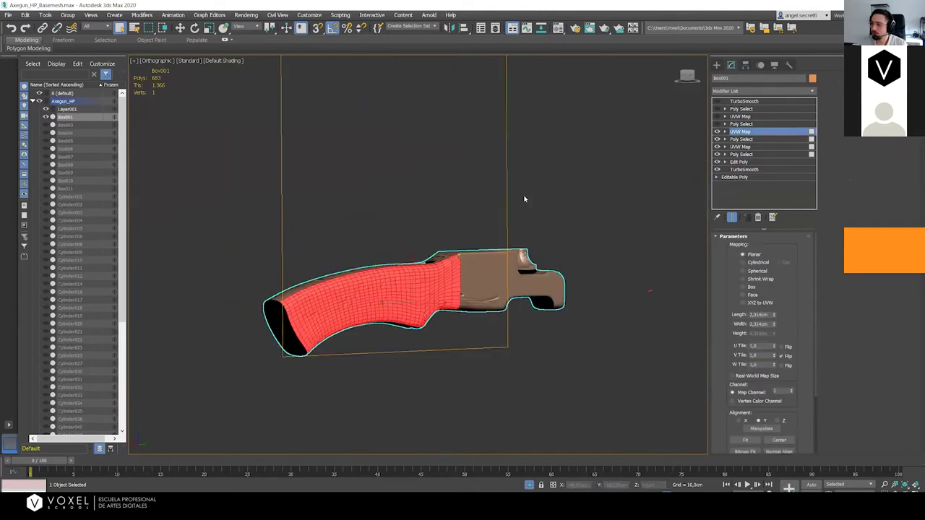
middle_click_drag(396, 143, 458, 262)
scroll(459, 263, "down", 3)
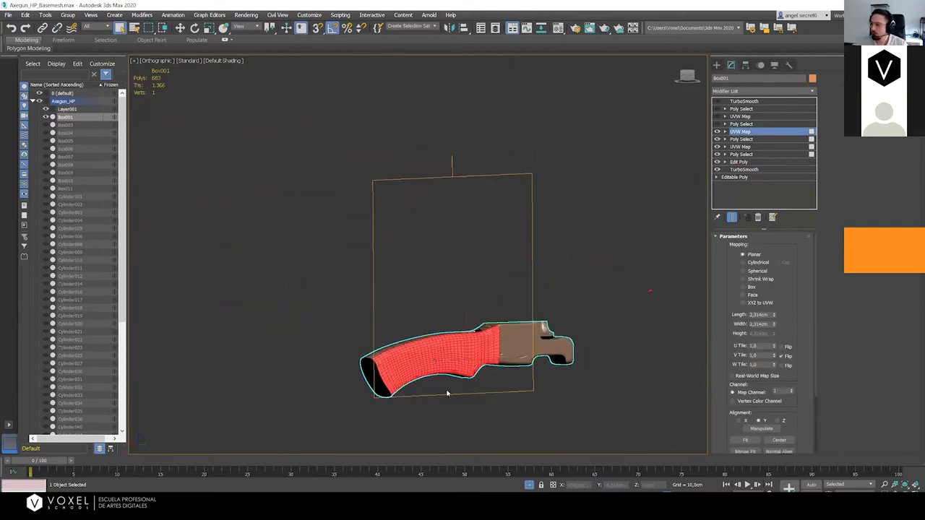
scroll(458, 348, "up", 4)
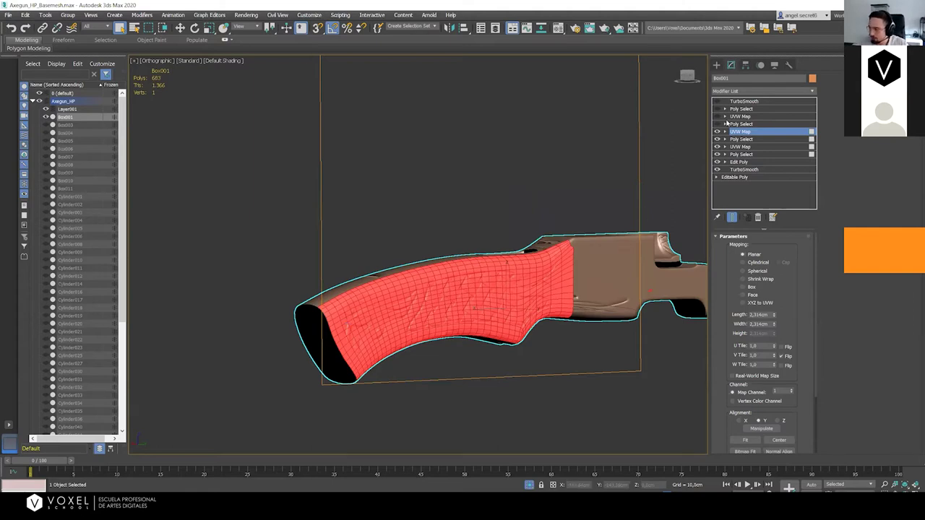
Re-enable the third Poly Select and UVW Map modifiers, which map the remaining faces of the stock
left_click(717, 124)
middle_click_drag(460, 207, 596, 213, "alt")
left_click(716, 117)
left_click(738, 117)
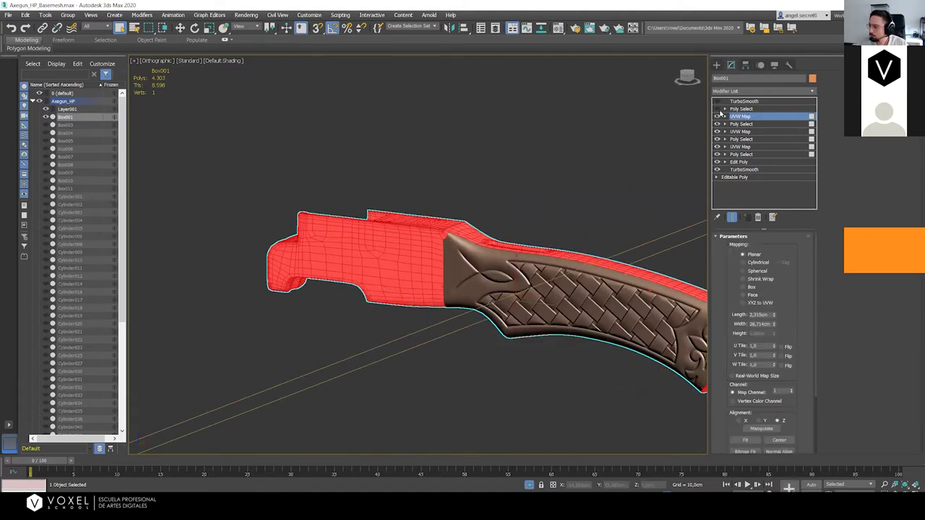
middle_click_drag(551, 232, 591, 276, "alt")
scroll(591, 276, "up", 5)
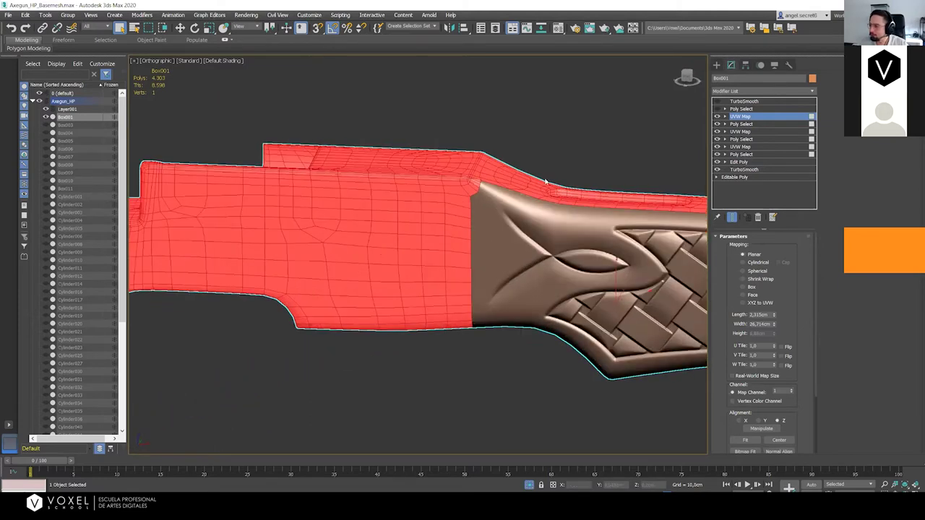
left_click(741, 109)
left_click(741, 116)
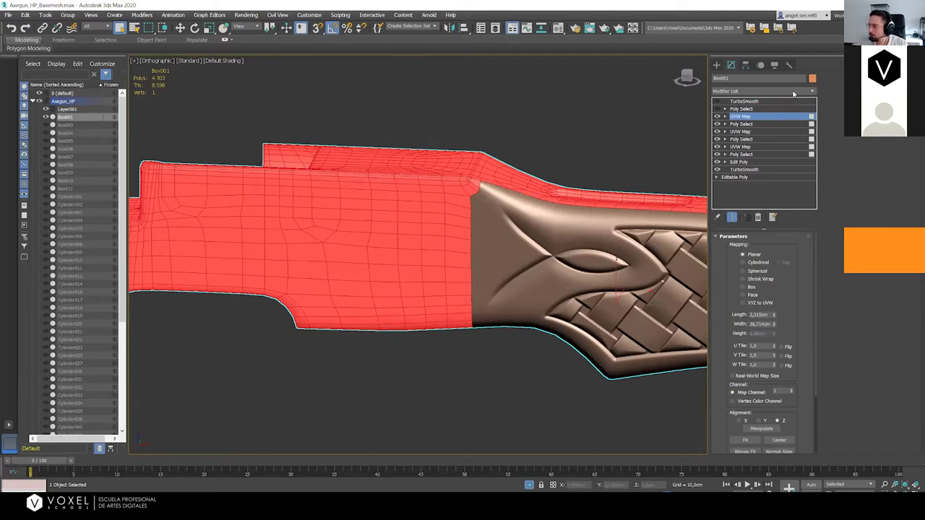
Add an Unwrap UVW modifier directly above the third UVW Map and open its UV editor
left_click(742, 93)
left_click(734, 92)
left_click(734, 91)
key("u")
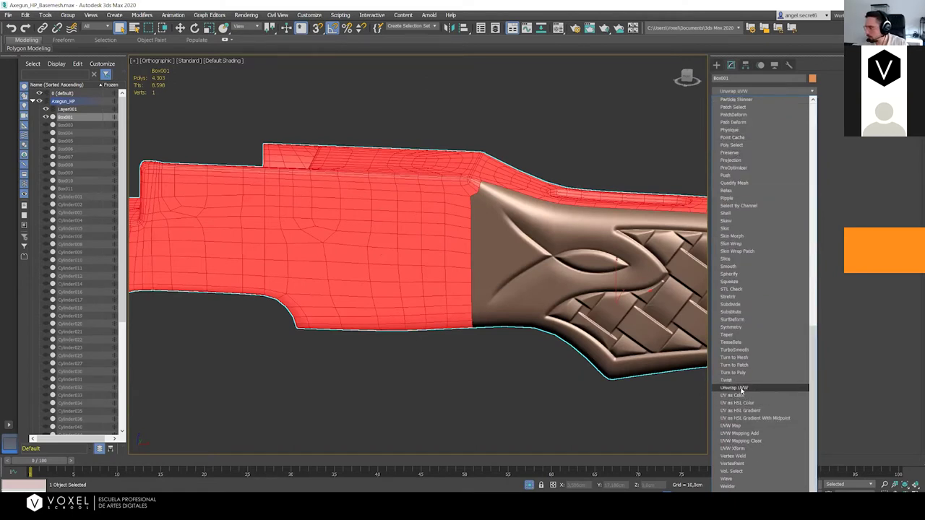
left_click(734, 388)
left_click(761, 422)
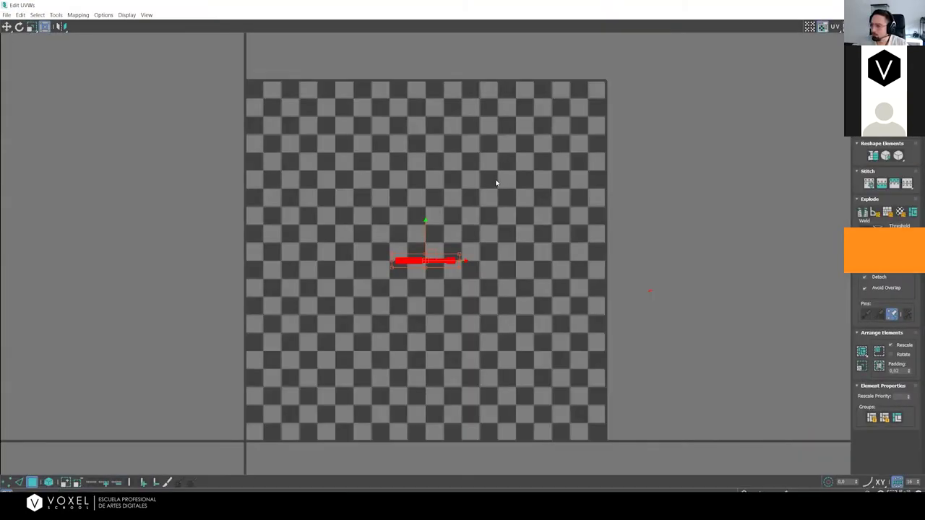
left_click(497, 182)
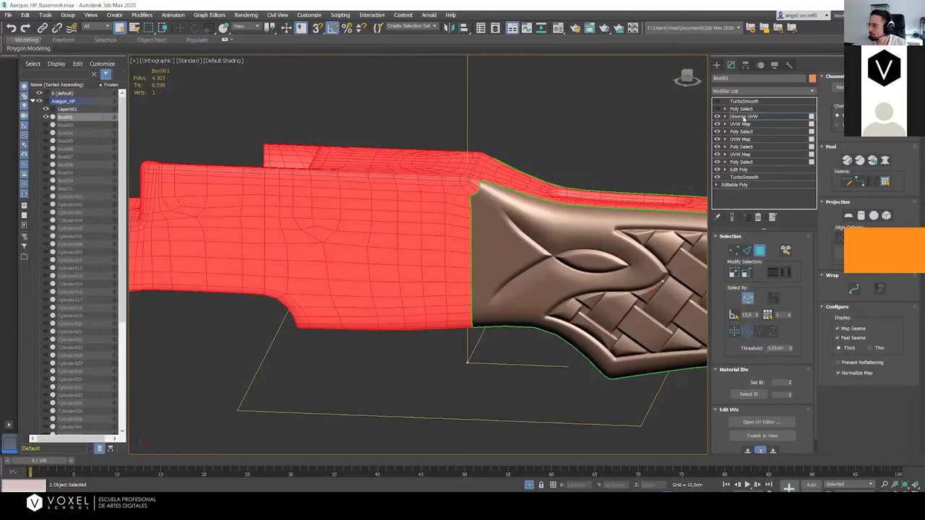
Close the UV editor and delete the Unwrap UVW modifier from the stock
left_click(744, 117)
right_click(745, 118)
left_click(738, 125)
right_click(754, 117)
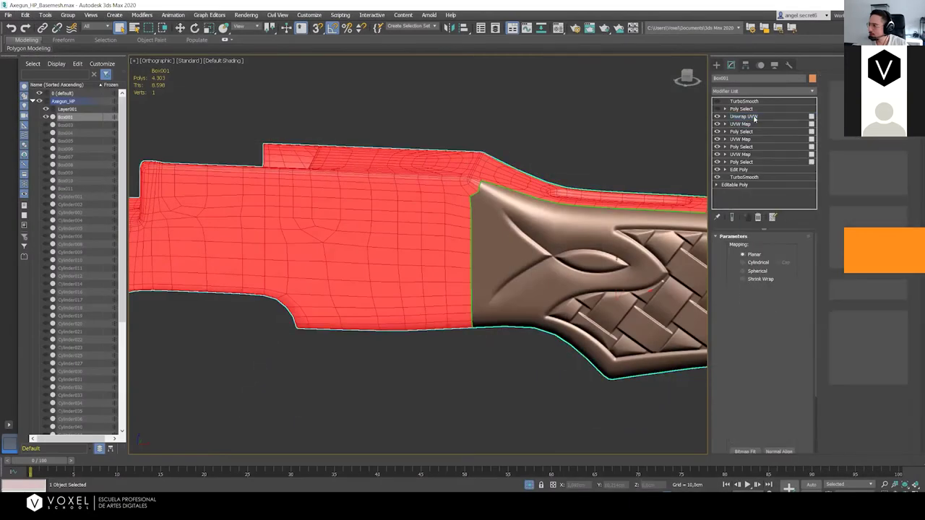
left_click(773, 131)
Add an Edit Poly modifier above the third UVW Map and an Unwrap UVW modifier on top of it
left_click(766, 91)
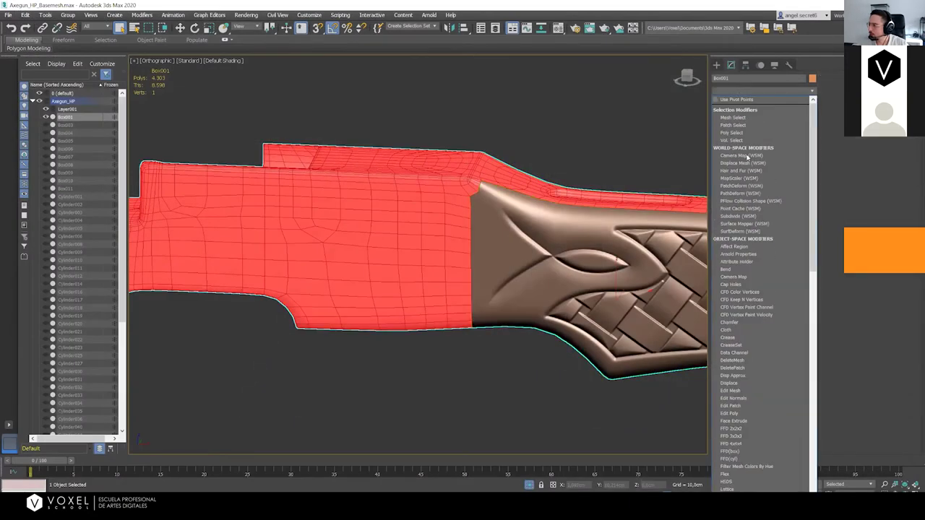
left_click(730, 414)
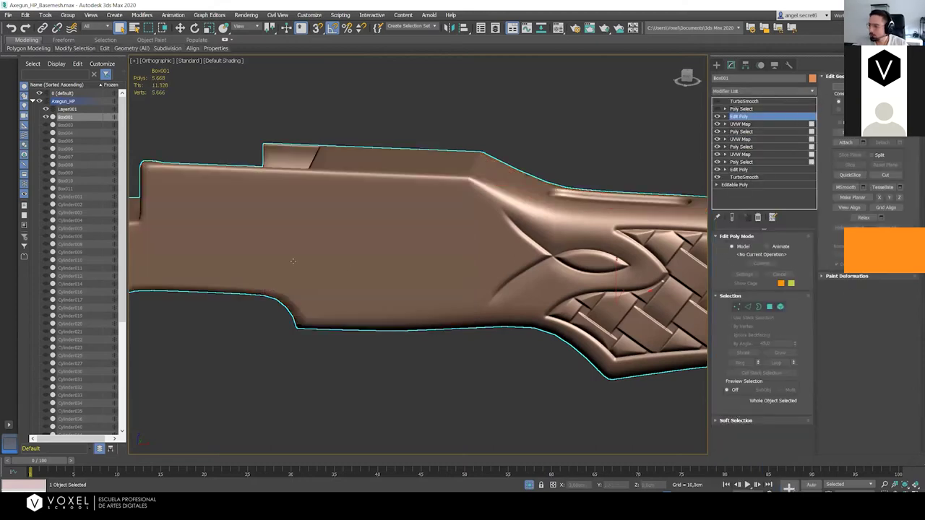
left_click(744, 91)
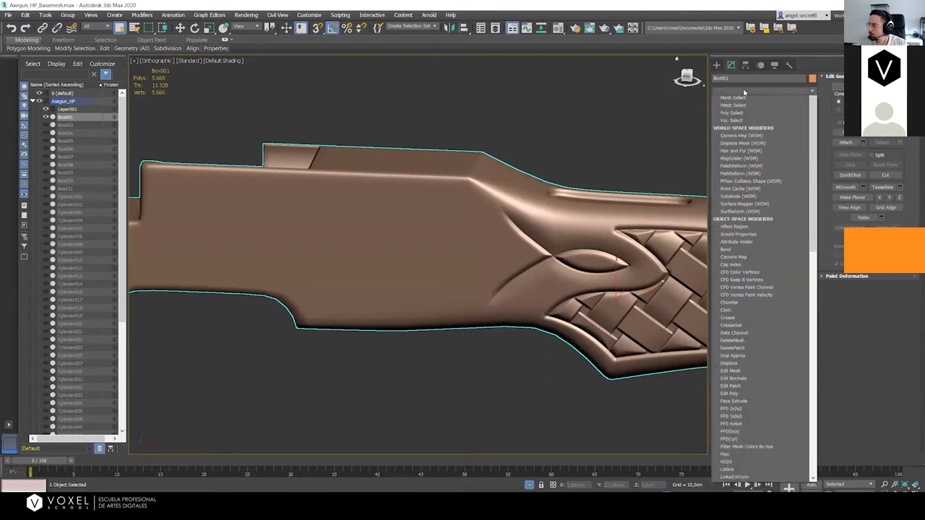
scroll(748, 298, "down", 9)
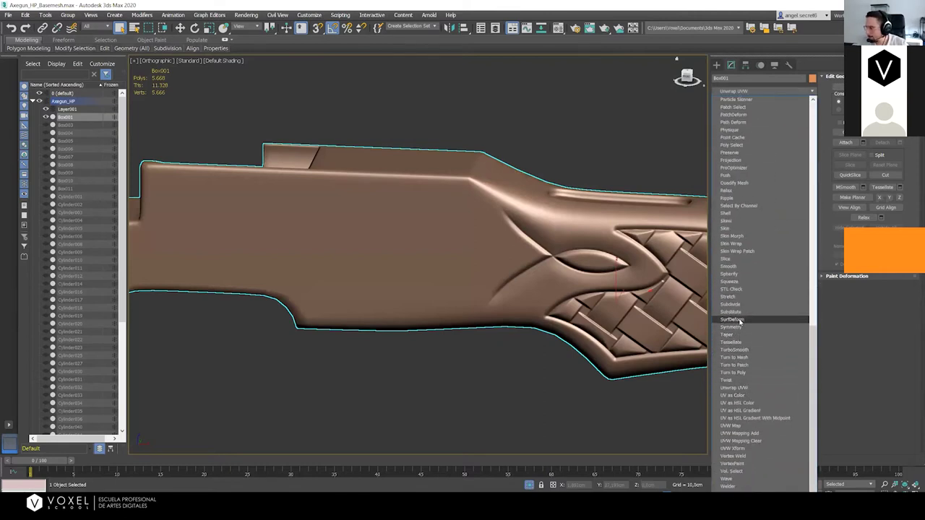
left_click(713, 388)
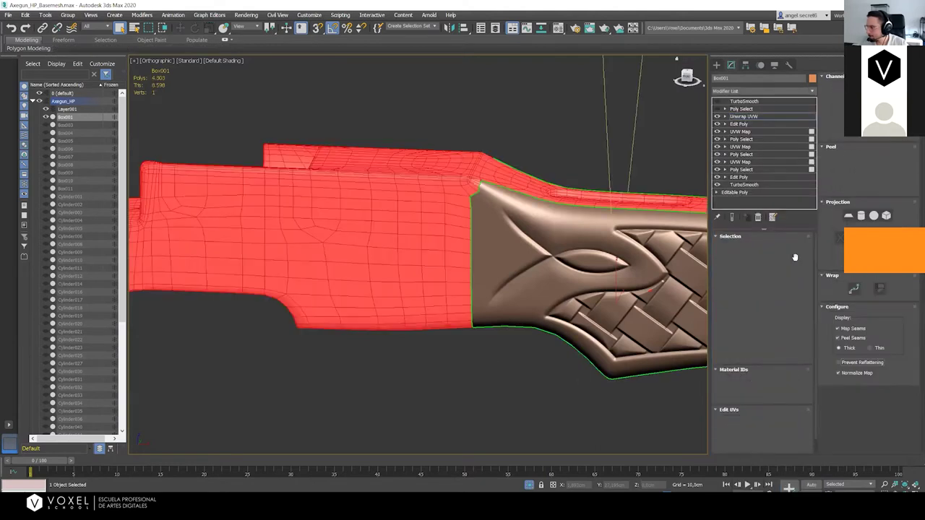
Clear the face selection, open the UV editor and examine the stock's two grip islands and the small central island
left_click(682, 110)
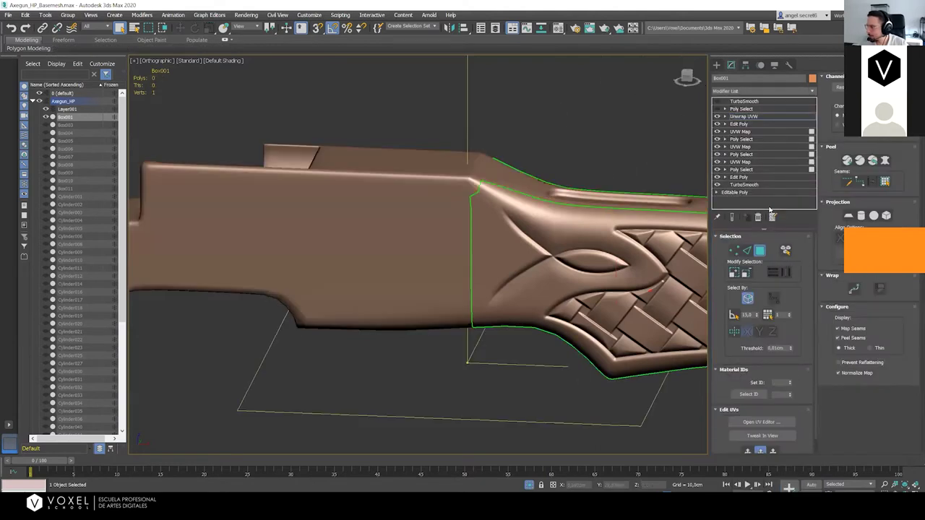
left_click(763, 421)
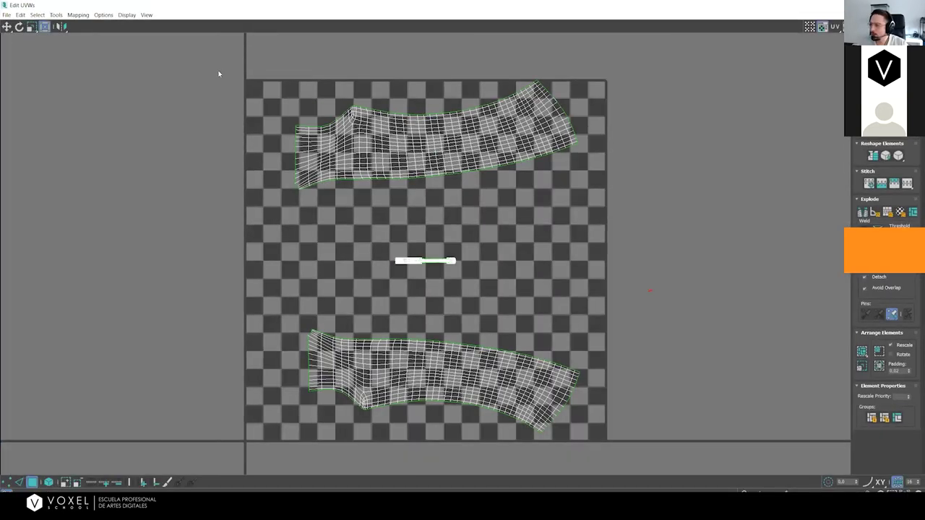
left_click_drag(207, 64, 671, 479)
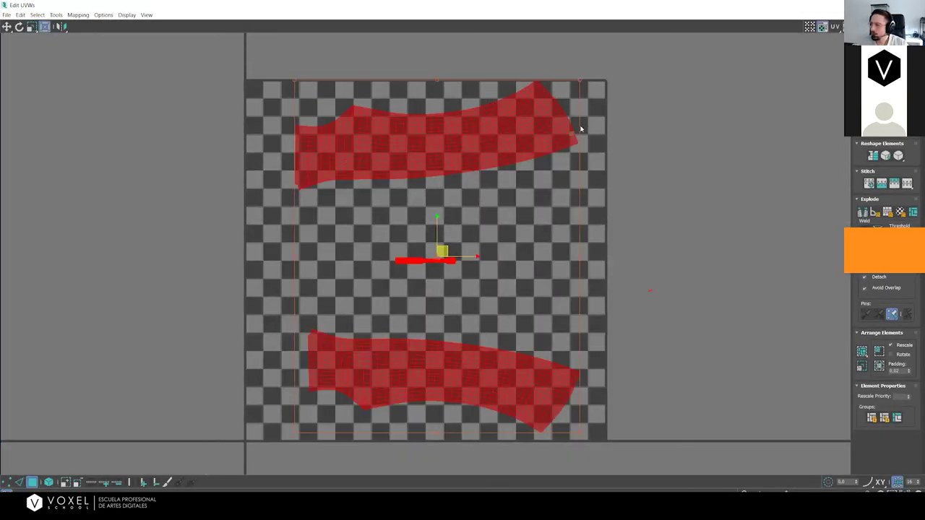
left_click(255, 121)
left_click_drag(255, 44, 656, 434)
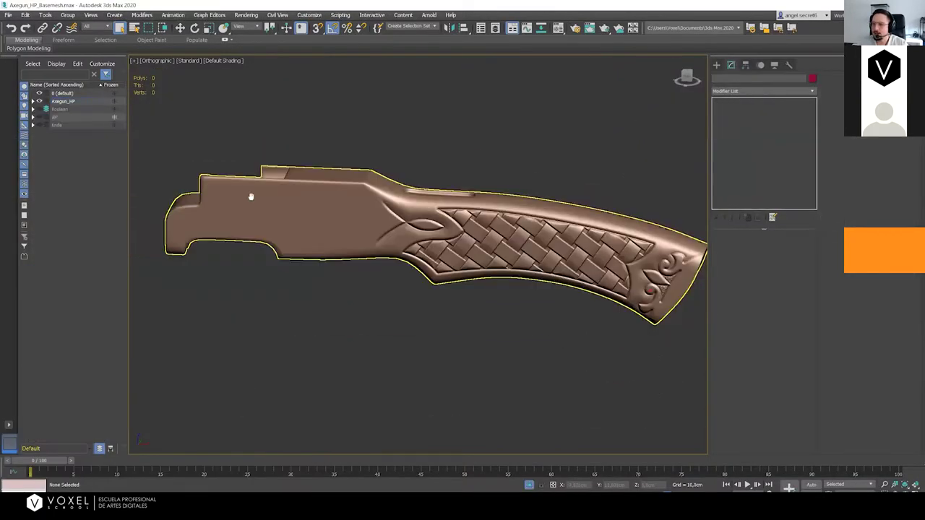
Unhide all objects to bring back the complete axe-gun around the stock
scroll(251, 197, "down", 4)
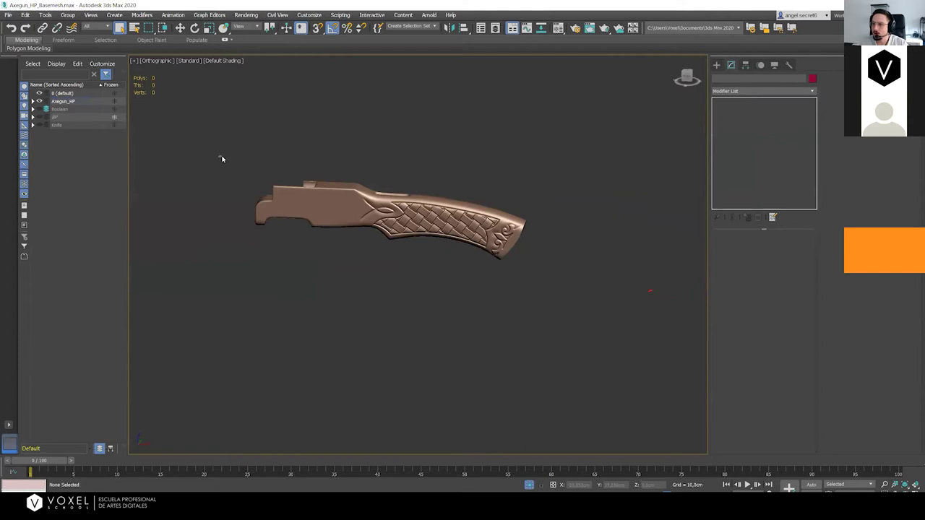
right_click(263, 114)
left_click(276, 70)
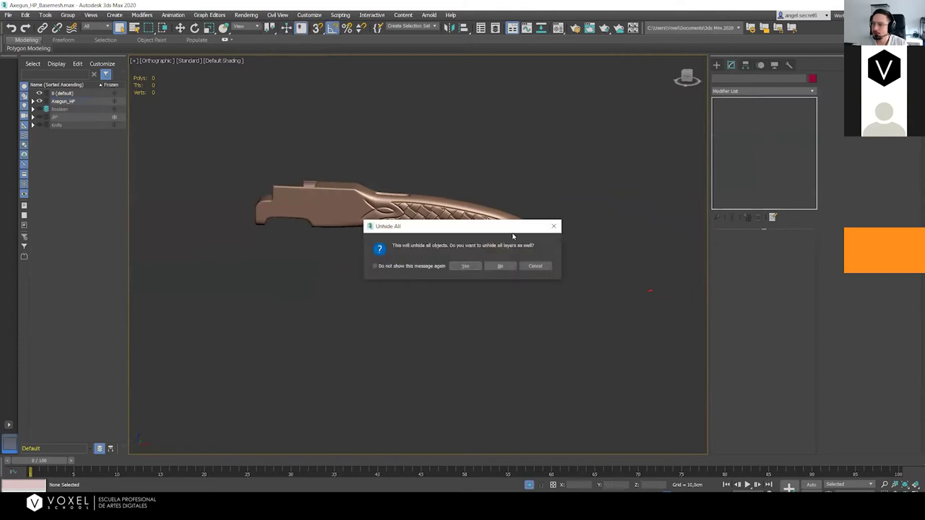
left_click(465, 266)
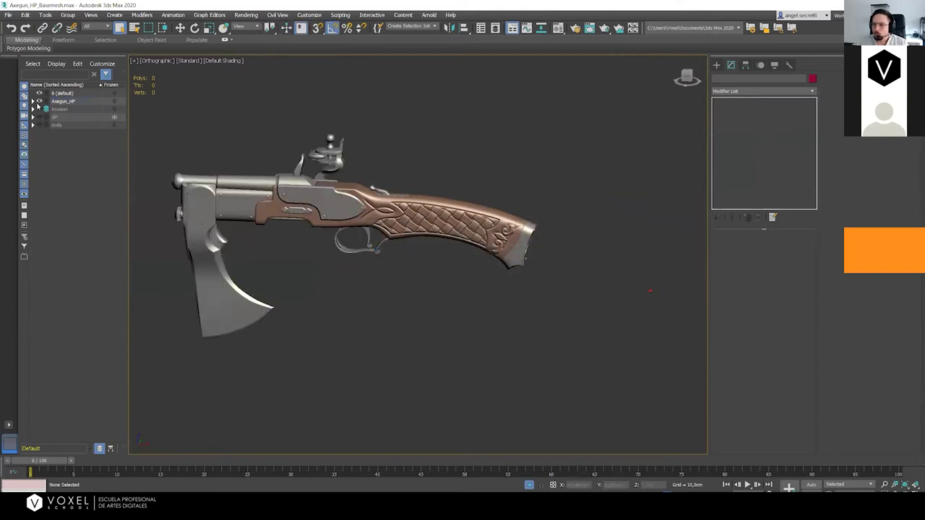
Hide the Axegun_HP layer, show the Knife layer and select the cord on the knife handle
left_click(39, 102)
left_click(39, 125)
scroll(569, 280, "up", 4)
left_click(569, 280)
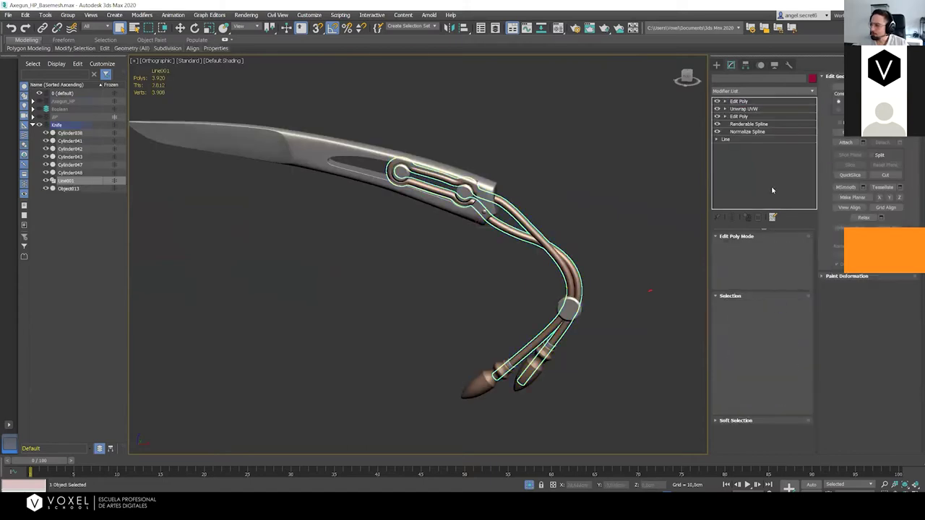
Open the cord's Unwrap UVW modifier in a maximized UV editor and display the pattern texture across multiple tiles
left_click(745, 108)
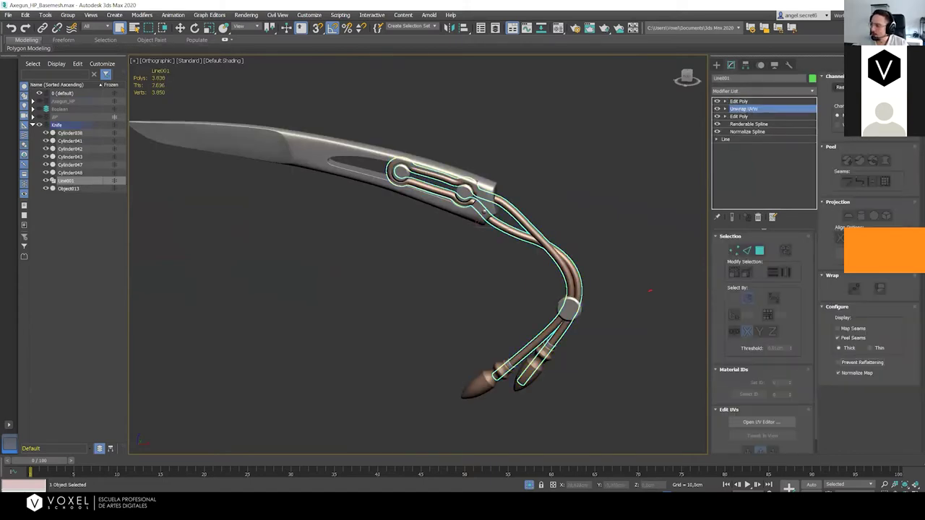
left_click(750, 425)
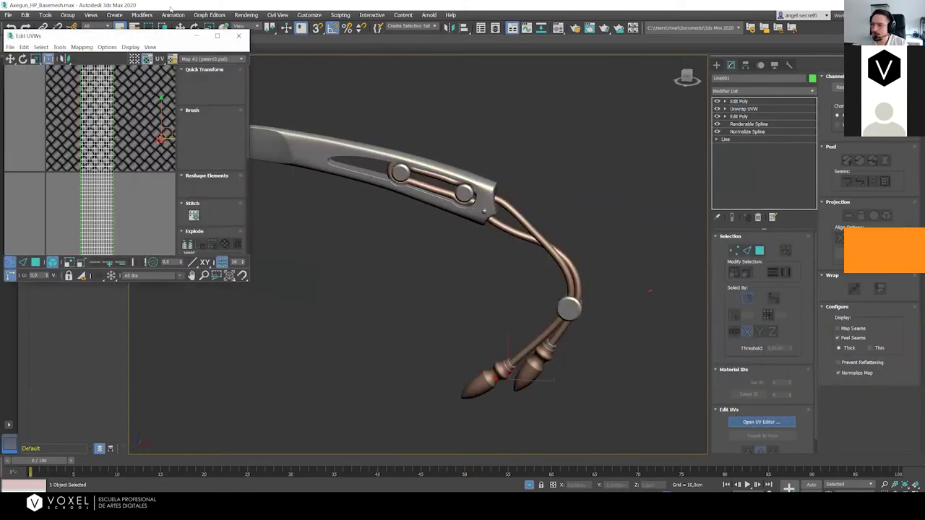
left_click(217, 35)
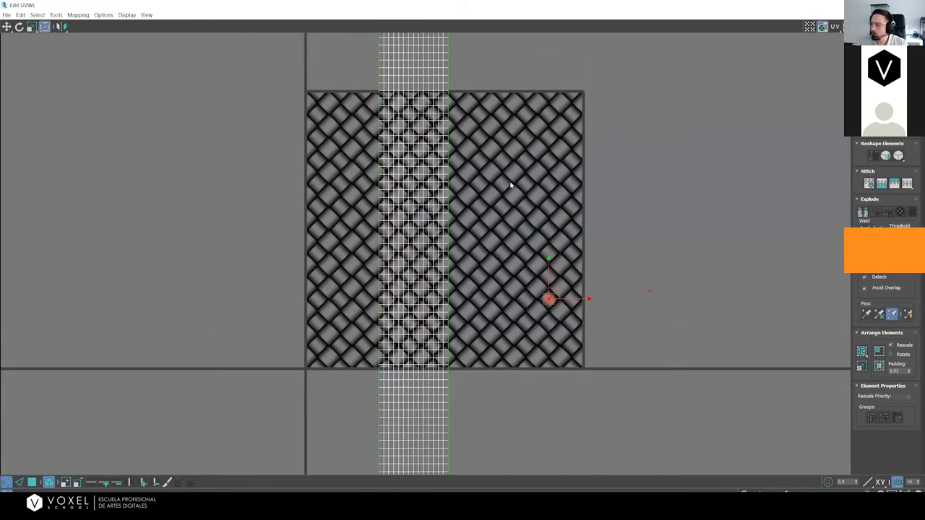
left_click(808, 28)
Examine both ends of the cord's long vertical UV strip against the repeated pattern tiles, and close the UV editor
scroll(488, 153, "down", 2)
middle_click_drag(469, 215, 468, 91)
scroll(533, 225, "up", 1)
scroll(532, 226, "up", 3)
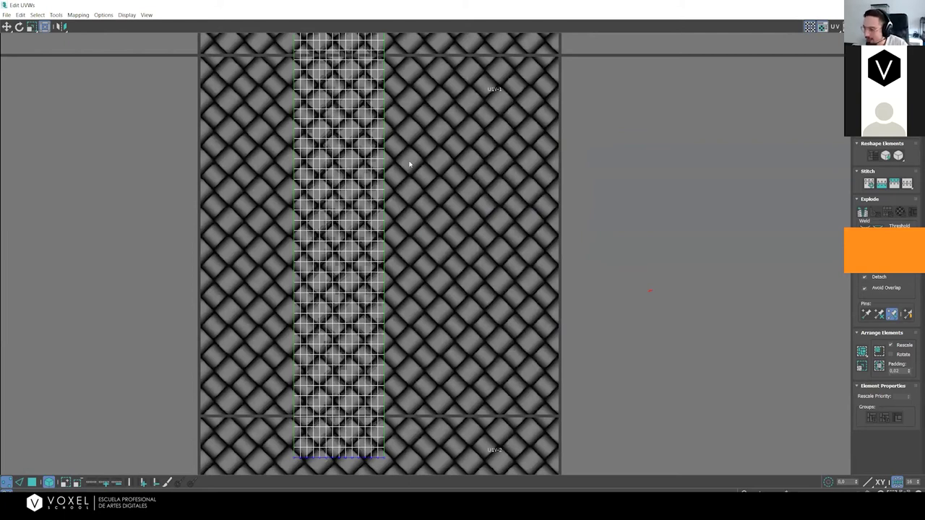
scroll(425, 179, "down", 3)
middle_click_drag(400, 179, 366, 177)
scroll(366, 177, "up", 1)
middle_click_drag(234, 183, 248, 203)
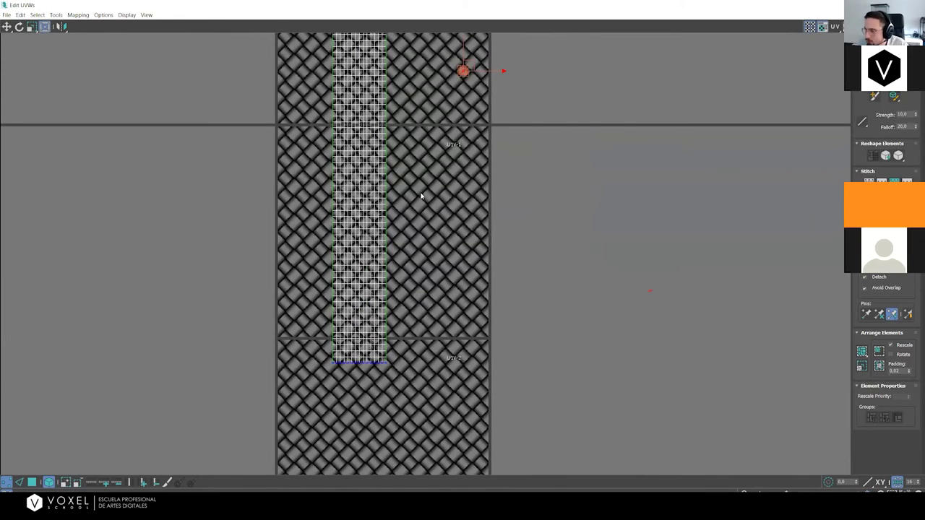
middle_click_drag(290, 309, 312, 338)
scroll(319, 167, "up", 5)
middle_click_drag(328, 190, 315, 276)
scroll(309, 311, "down", 3)
middle_click_drag(308, 312, 314, 392)
scroll(339, 339, "down", 8)
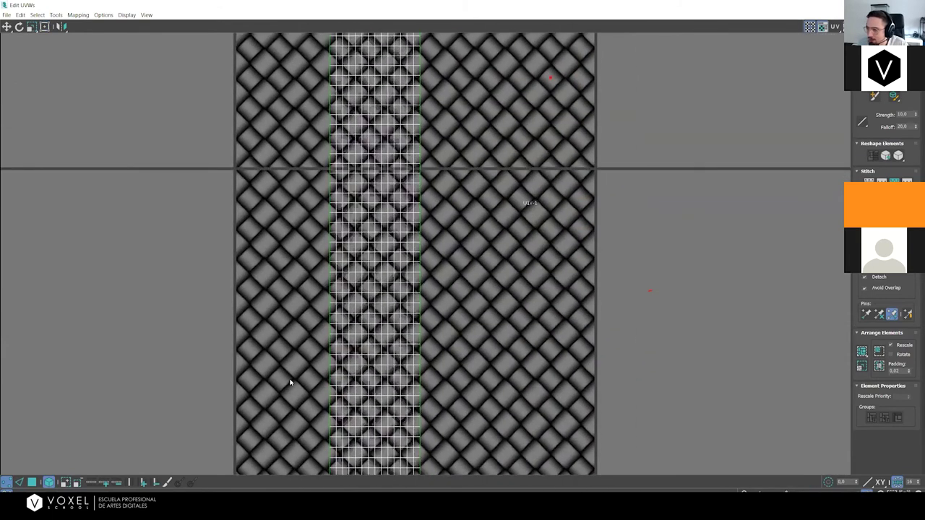
middle_click_drag(369, 367, 371, 370)
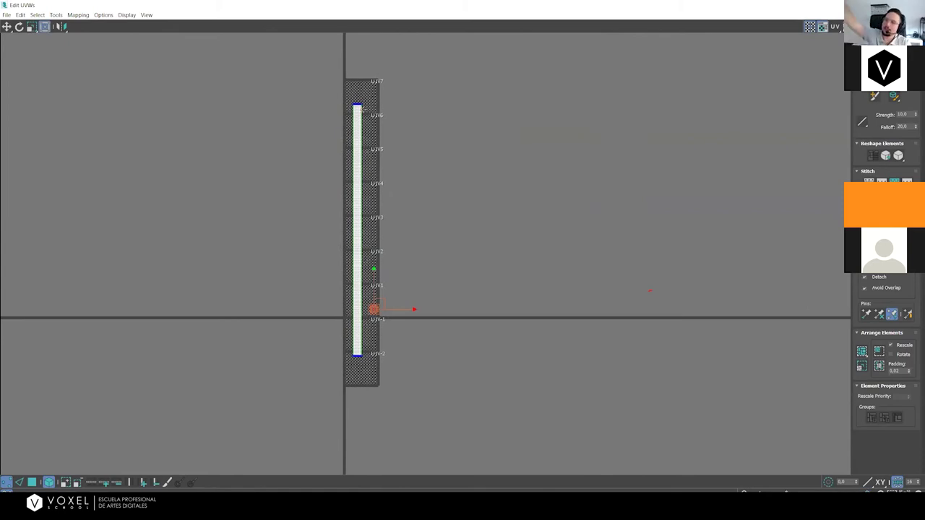
scroll(342, 270, "up", 3)
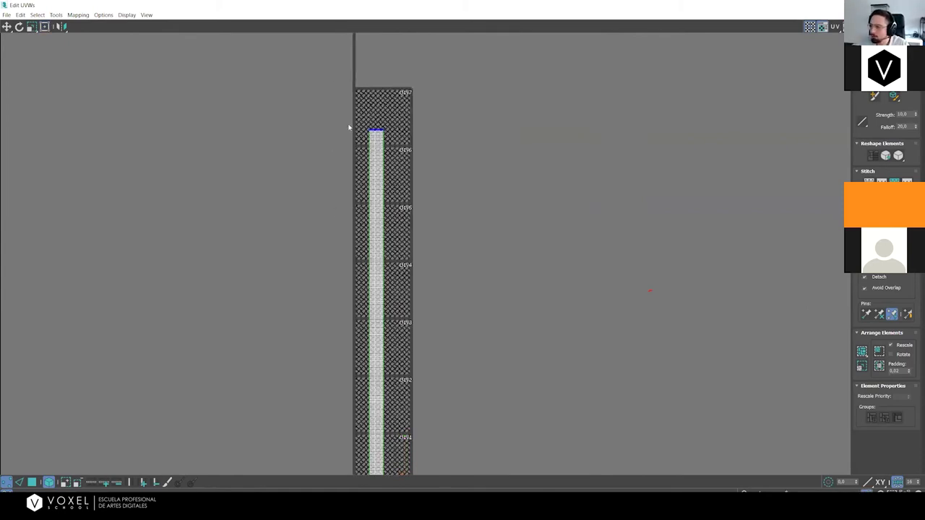
middle_click_drag(382, 262, 378, 123)
scroll(375, 281, "up", 3)
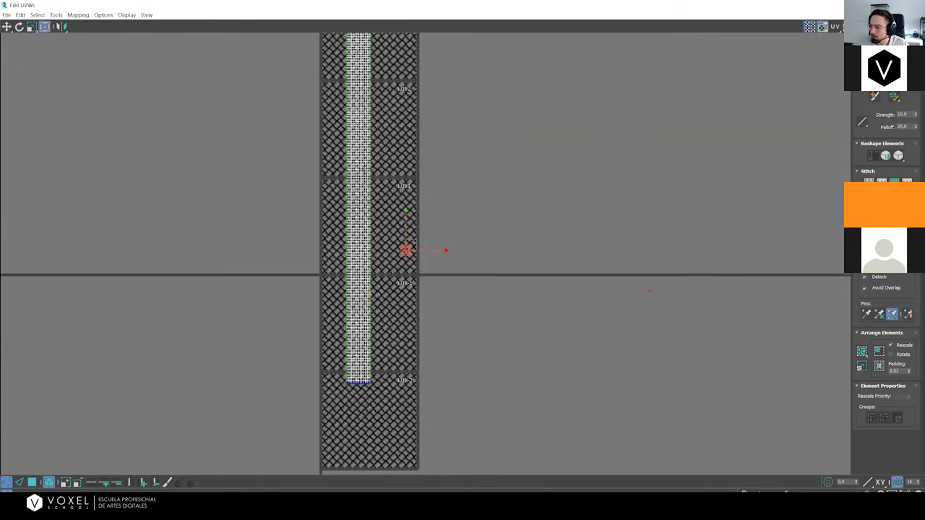
scroll(350, 296, "down", 2)
middle_click_drag(333, 205, 329, 336)
middle_click_drag(338, 227, 340, 297)
left_click(323, 169)
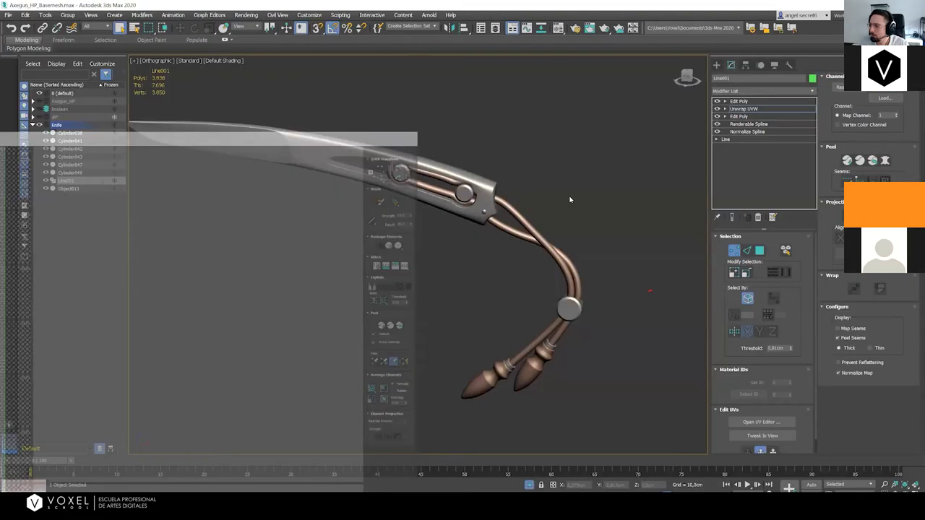
Clear the selection, display the cuerda material's map in the viewport and inspect the braided relief along the cord
scroll(498, 195, "up", 5)
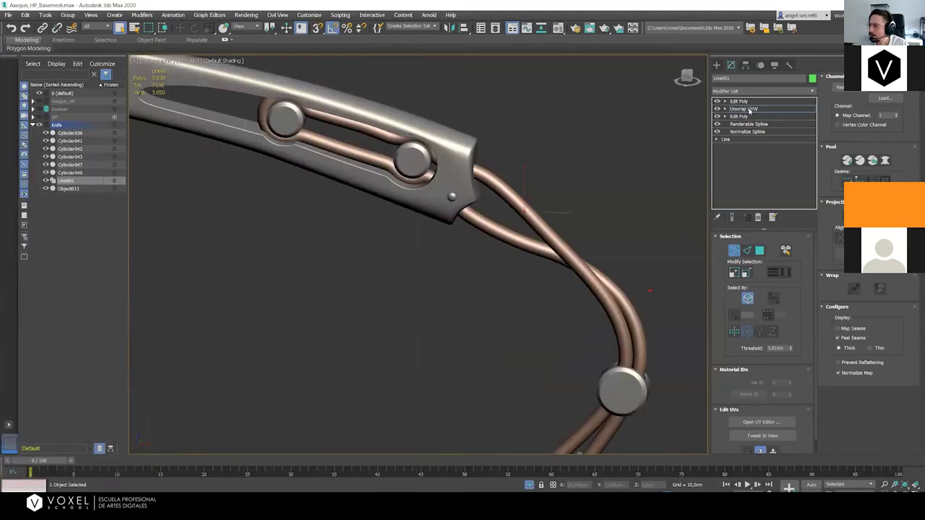
left_click(494, 221)
key("m")
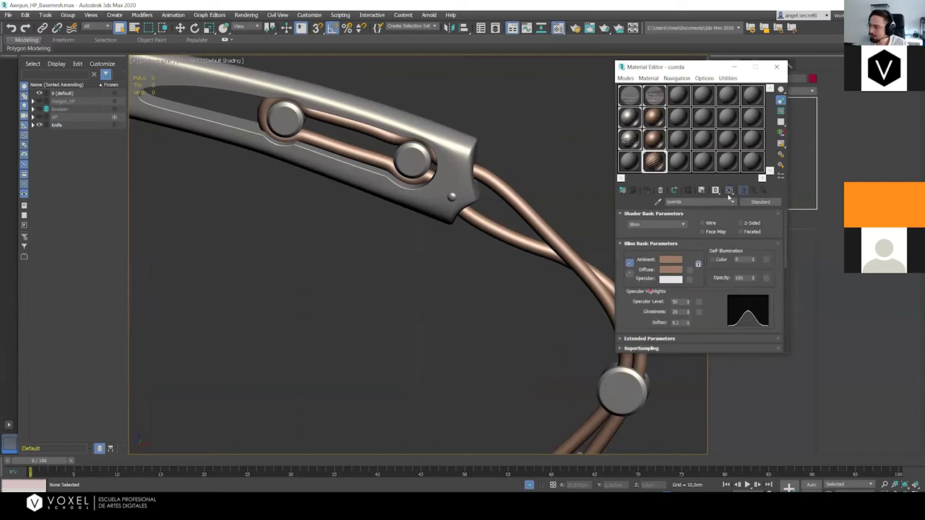
left_click(729, 192)
middle_click_drag(510, 205, 453, 181, "alt")
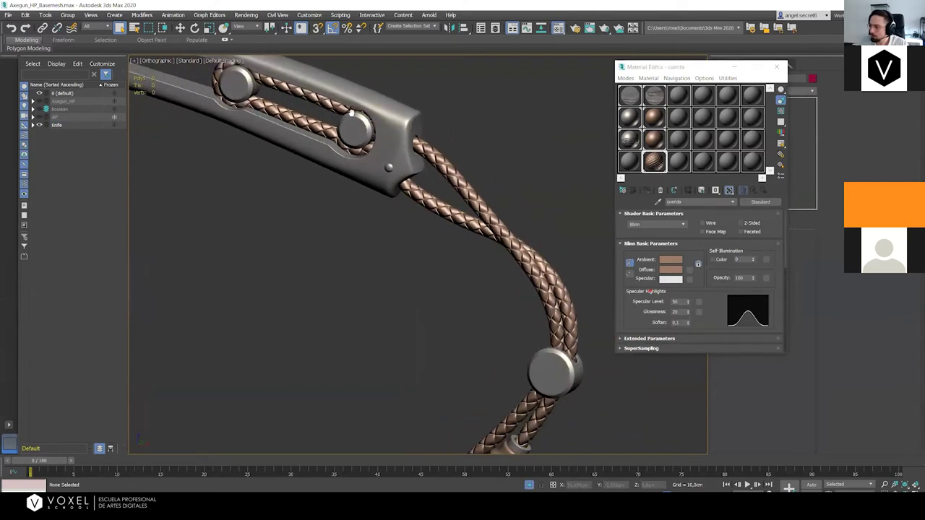
middle_click_drag(352, 112, 239, 65)
scroll(405, 238, "up", 4)
middle_click_drag(436, 214, 463, 282)
middle_click_drag(431, 255, 440, 267)
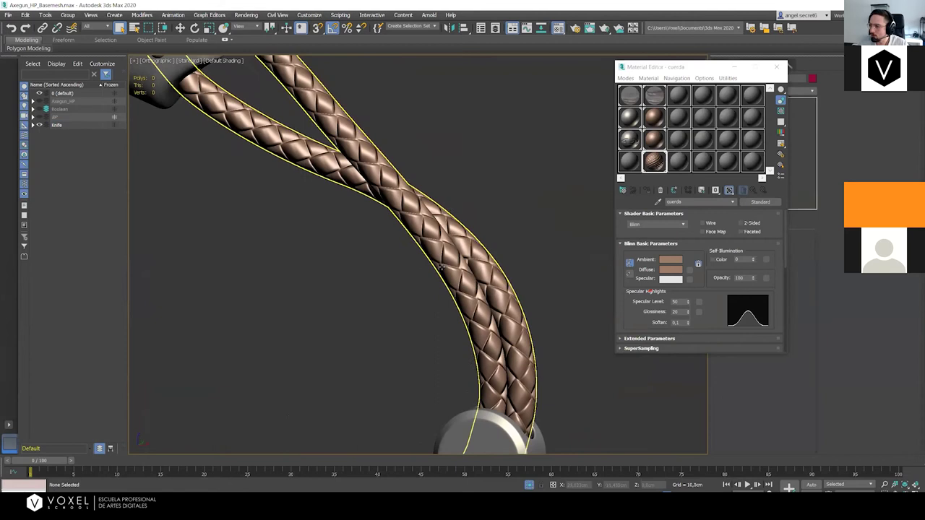
scroll(326, 238, "down", 2)
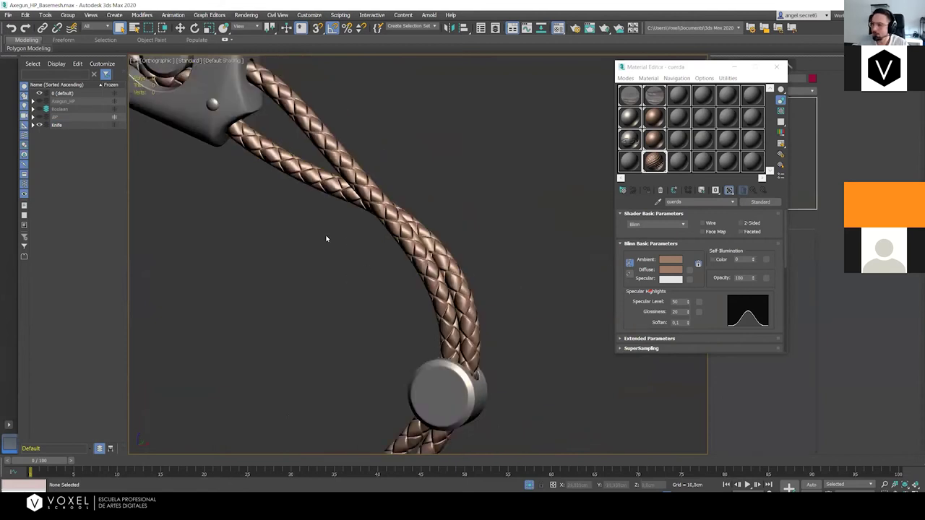
Unhide all objects together with all layers to bring back the complete scene
scroll(326, 238, "down", 4)
right_click(340, 175)
left_click(353, 134)
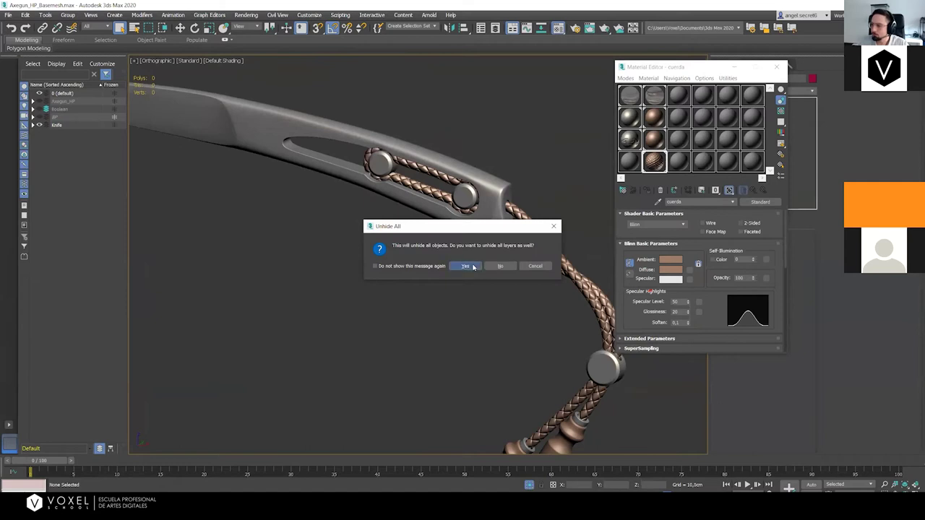
left_click(472, 267)
scroll(314, 255, "down", 5)
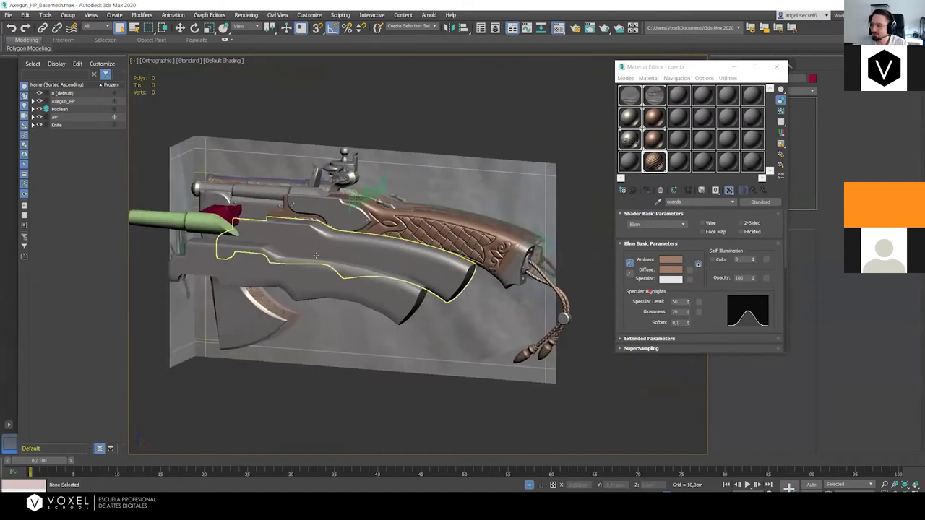
Select the small riveted nameplate on the stock and display the text material's map in the viewport
left_click(335, 216)
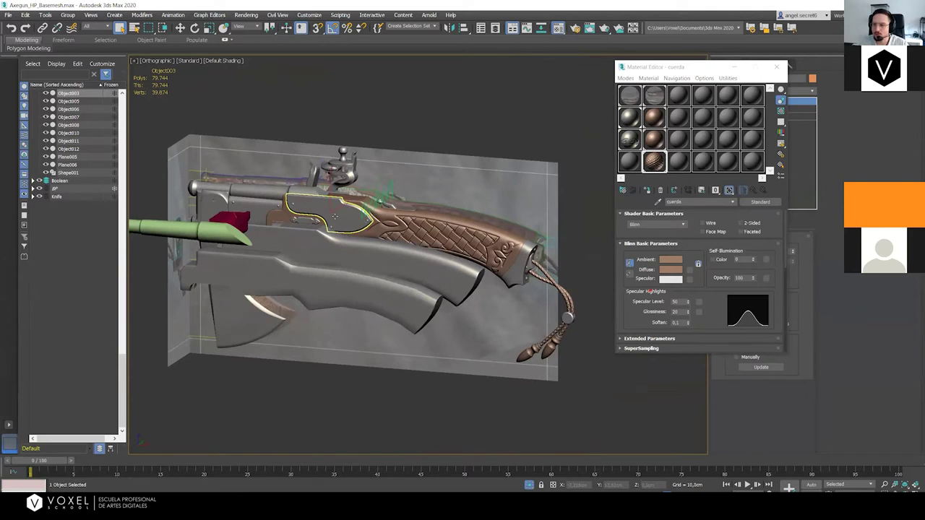
middle_click_drag(345, 221, 404, 232, "alt")
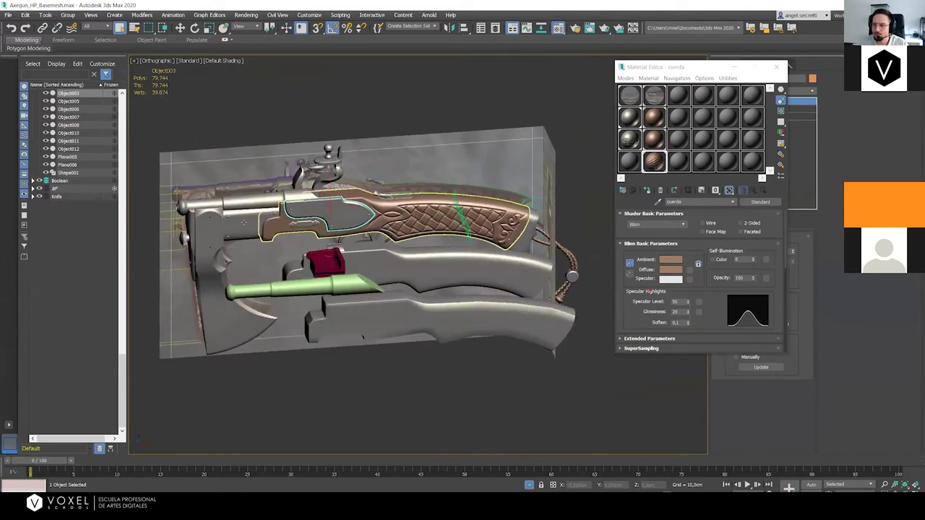
scroll(324, 215, "up", 3)
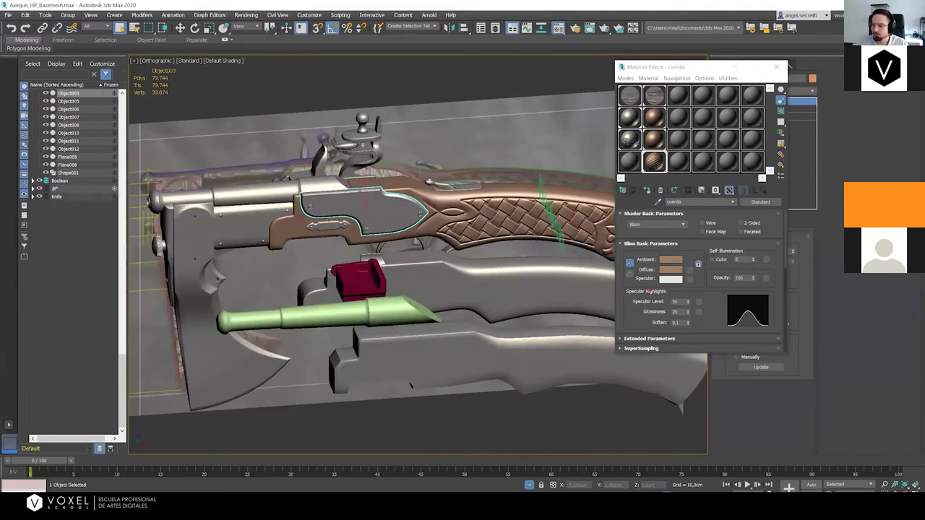
scroll(329, 221, "up", 2)
left_click(330, 222)
scroll(372, 233, "up", 3)
middle_click_drag(332, 223, 407, 338, "alt")
left_click(637, 135)
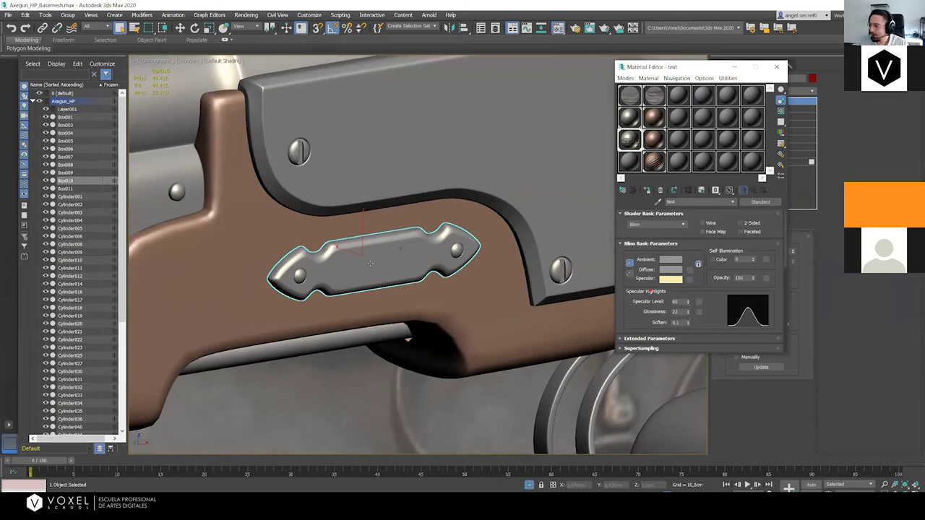
left_click(729, 190)
Examine the engraved lettering on the nameplate close up and from several angles, and clear the selection
scroll(413, 206, "up", 5)
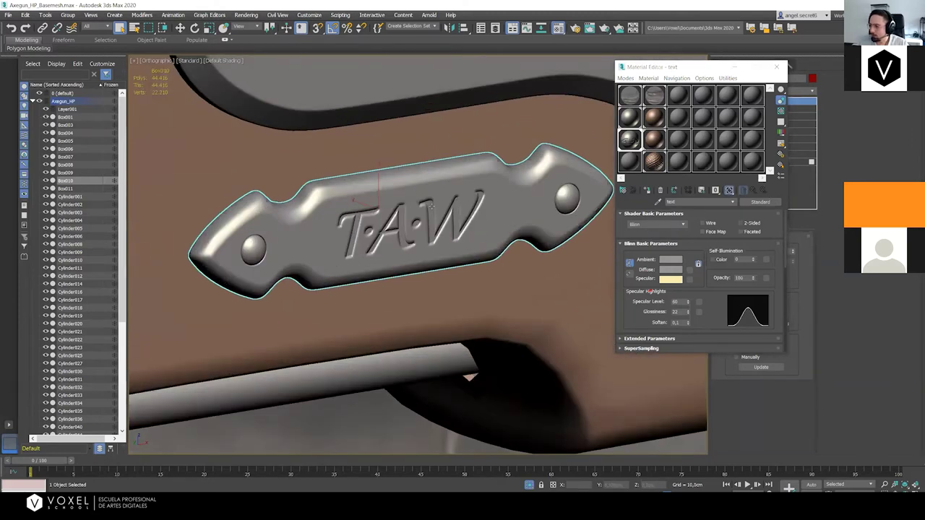
middle_click_drag(414, 206, 378, 224, "alt")
scroll(351, 219, "down", 3)
scroll(386, 224, "up", 6)
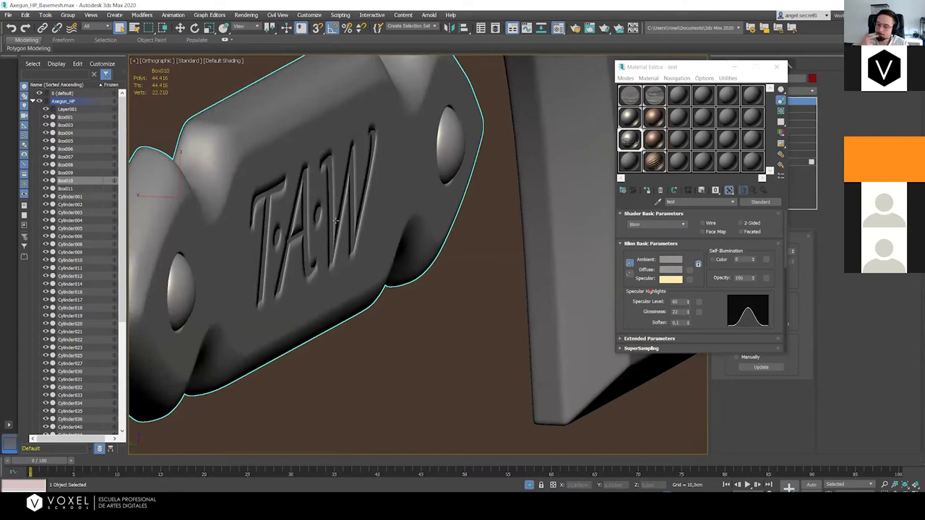
scroll(334, 220, "down", 10)
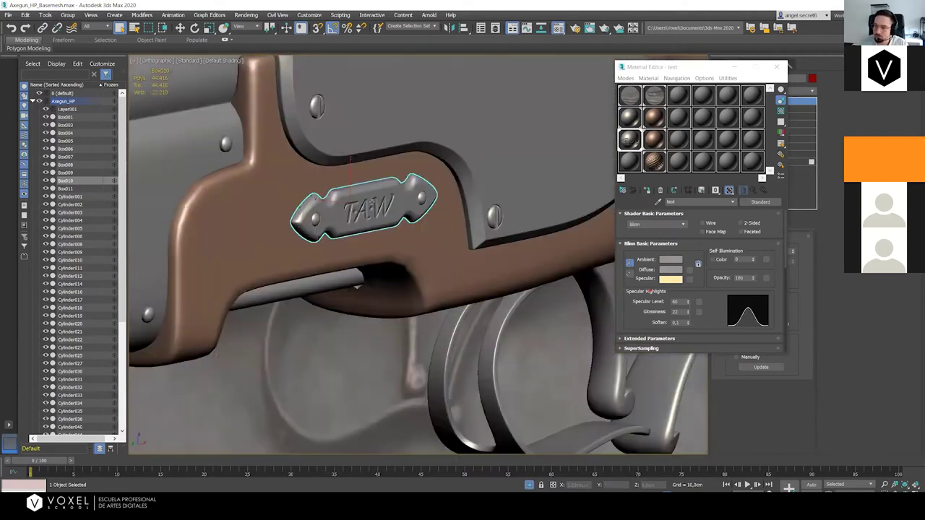
middle_click_drag(357, 287, 367, 289, "alt")
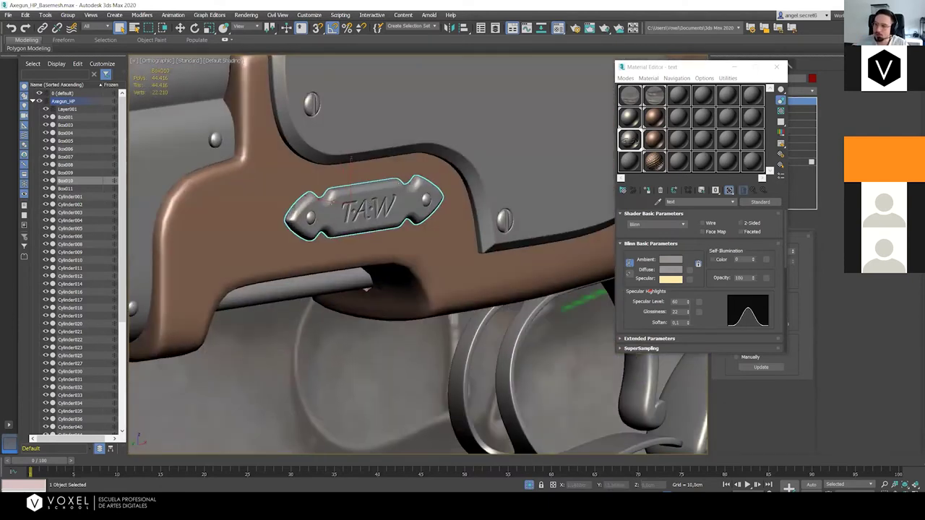
scroll(360, 182, "up", 5)
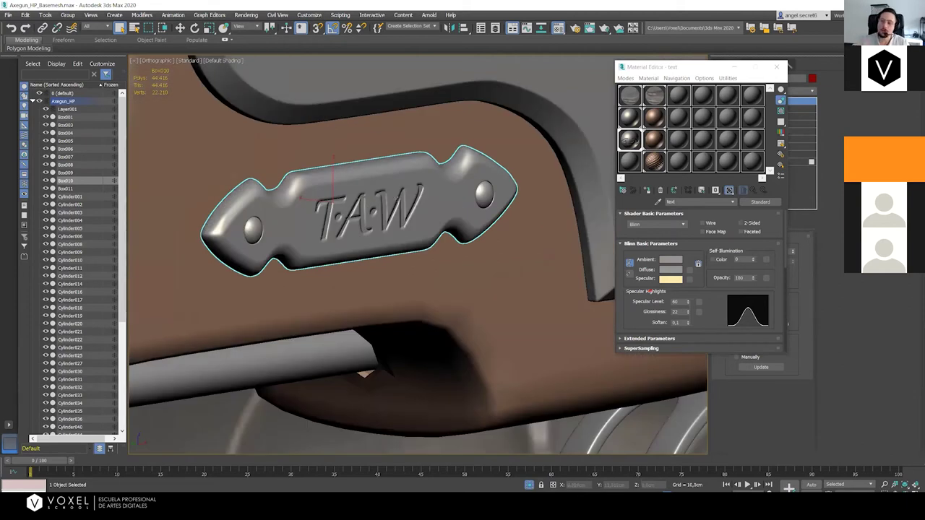
scroll(394, 208, "up", 5)
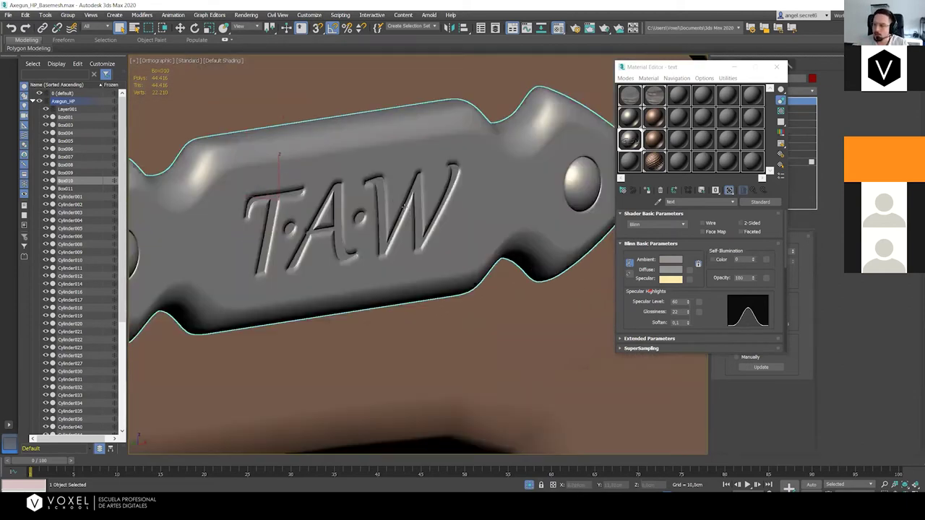
middle_click_drag(395, 206, 339, 185, "alt")
scroll(256, 192, "down", 5)
scroll(250, 192, "down", 14)
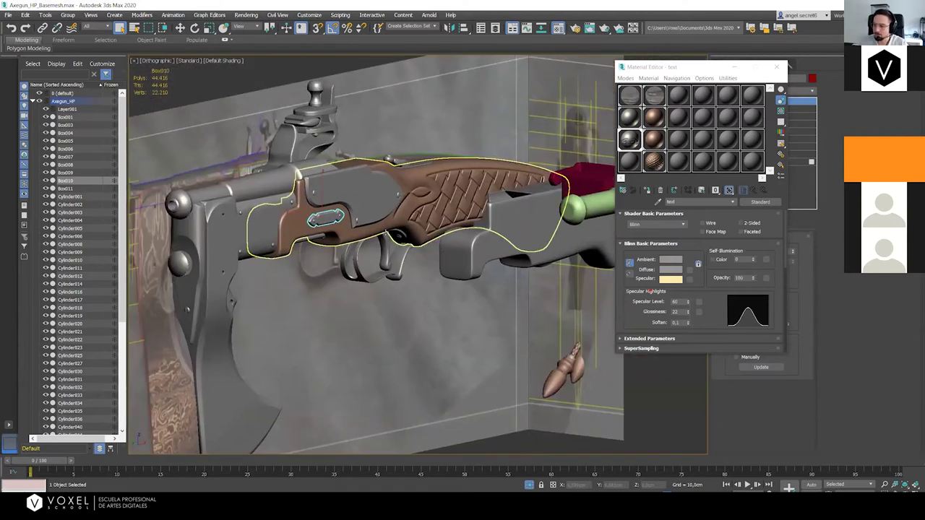
left_click(371, 75)
scroll(356, 244, "up", 14)
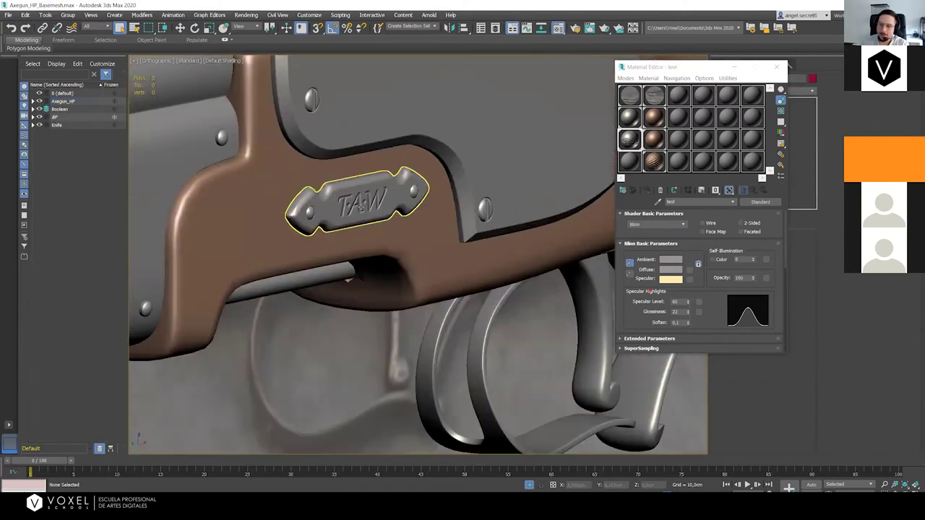
left_click(372, 208)
middle_click_drag(406, 237, 374, 233)
scroll(375, 232, "down", 10)
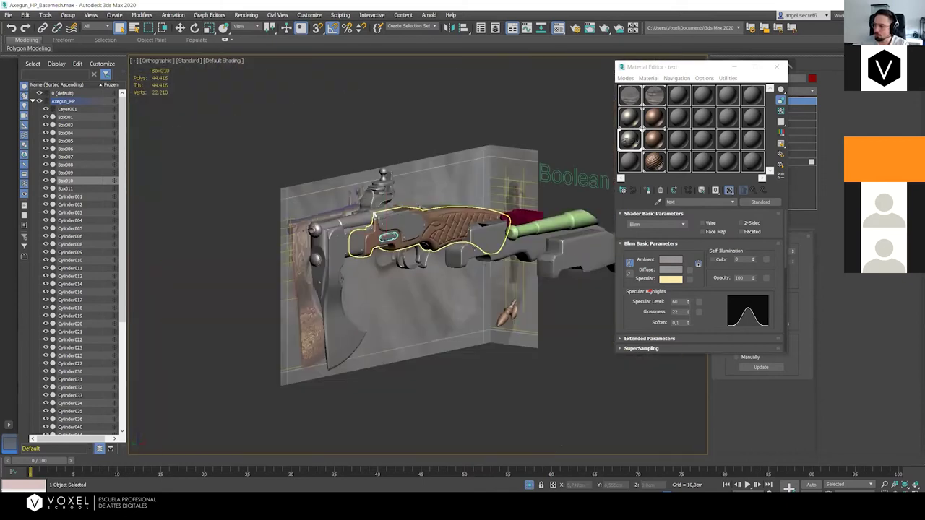
key("ctrl+d")
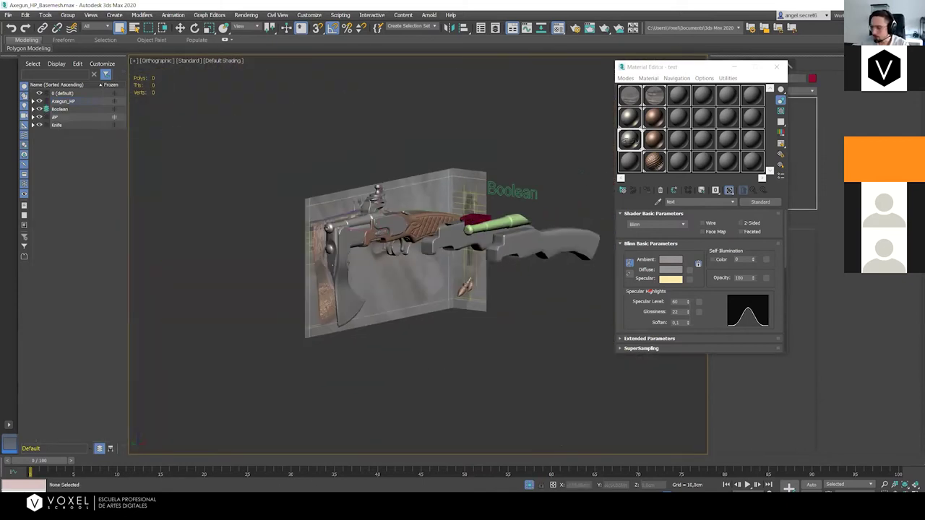
Switch to ZBrush and view the detailed axe-gun from the butt of the grip with its braided cord
left_click(164, 506)
right_click_drag(310, 352, 287, 364)
right_click_drag(287, 364, 251, 307, "ctrl")
key("alt+s")
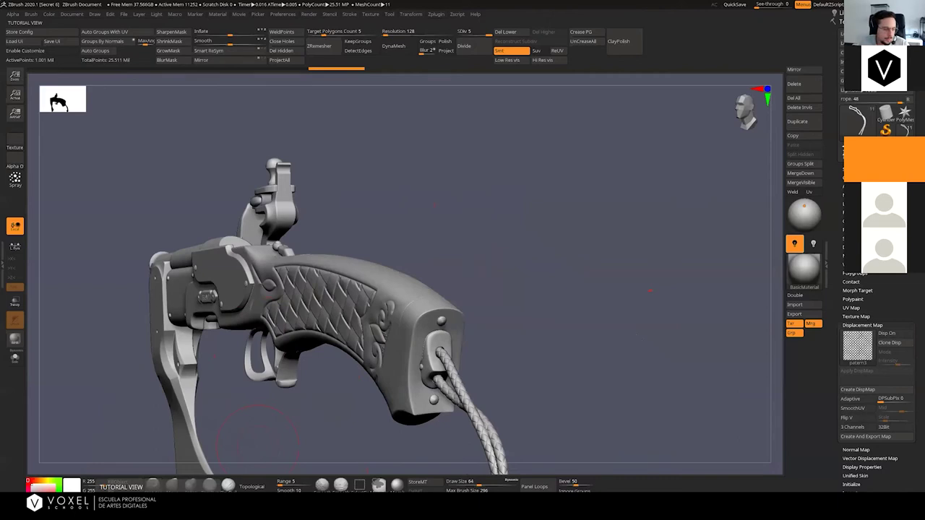
Switch to the reference board and select the ZBrush displacement group in the Detail section of High Poly
right_click_drag(0, 289, 629, 300)
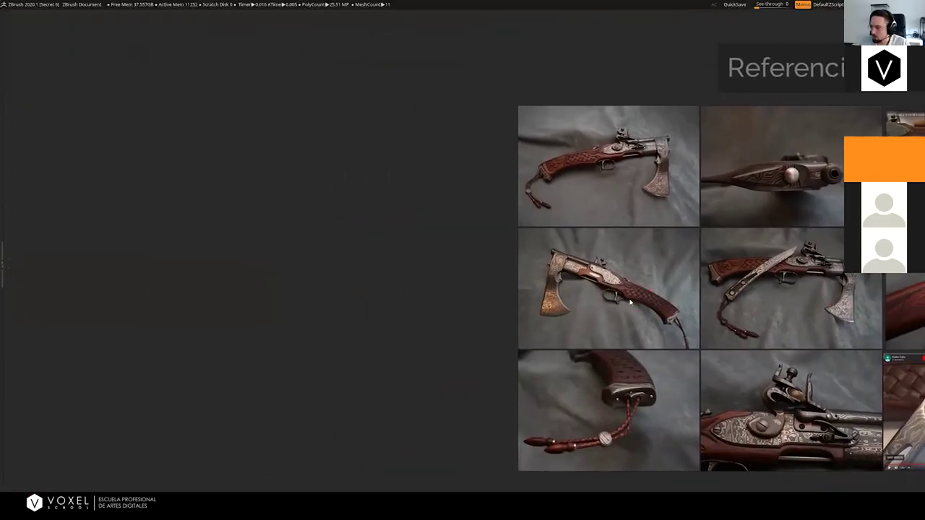
scroll(596, 299, "down", 4)
scroll(462, 308, "down", 3)
middle_click_drag(390, 308, 14, 318)
middle_click_drag(510, 301, 376, 299)
scroll(499, 296, "down", 1)
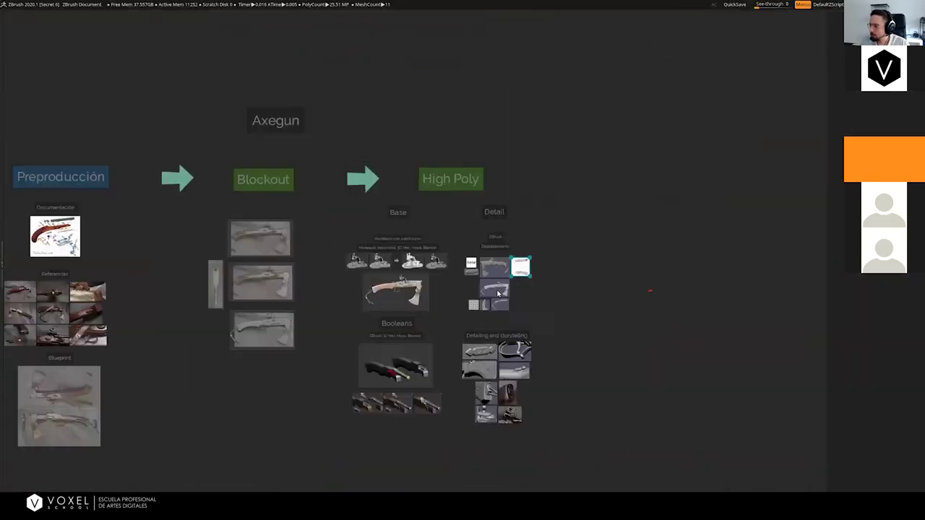
scroll(498, 292, "up", 5)
middle_click_drag(443, 302, 443, 58)
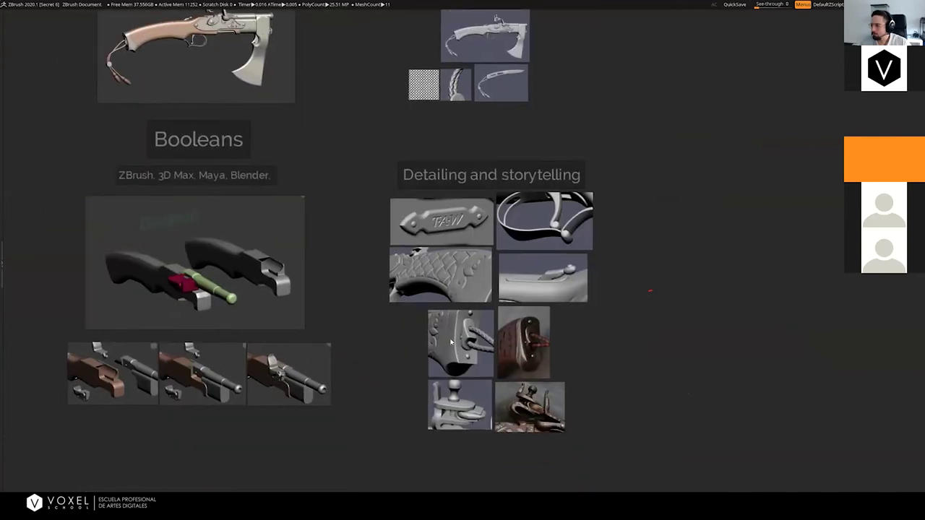
scroll(486, 462, "down", 4)
left_click_drag(623, 229, 425, 73)
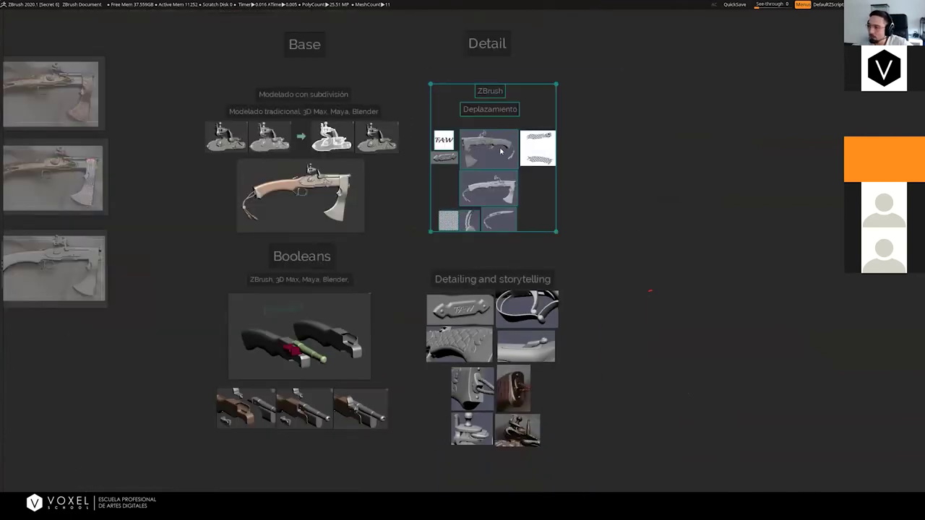
Examine the displacement group's images, focusing on the axe-gun render that shows the carved stock and braided cord
scroll(499, 148, "up", 5)
middle_click_drag(499, 148, 521, 188)
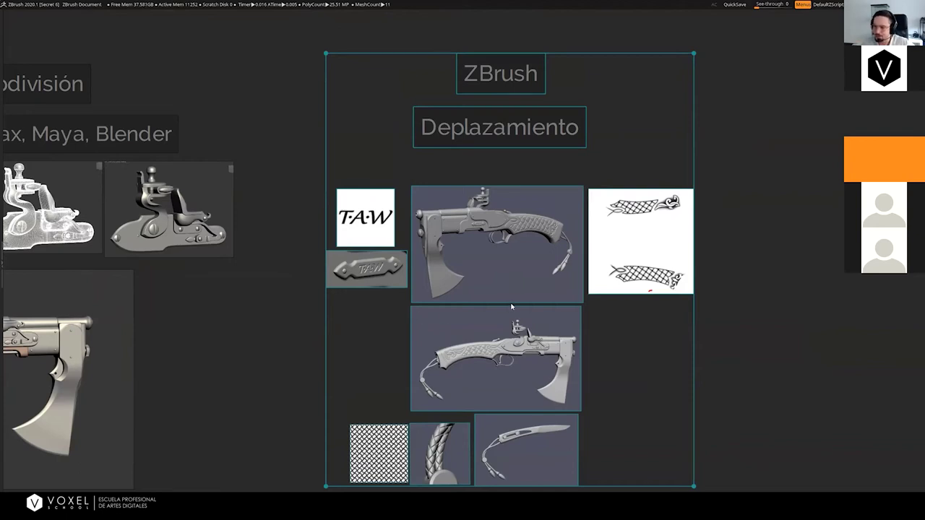
scroll(458, 158, "down", 3)
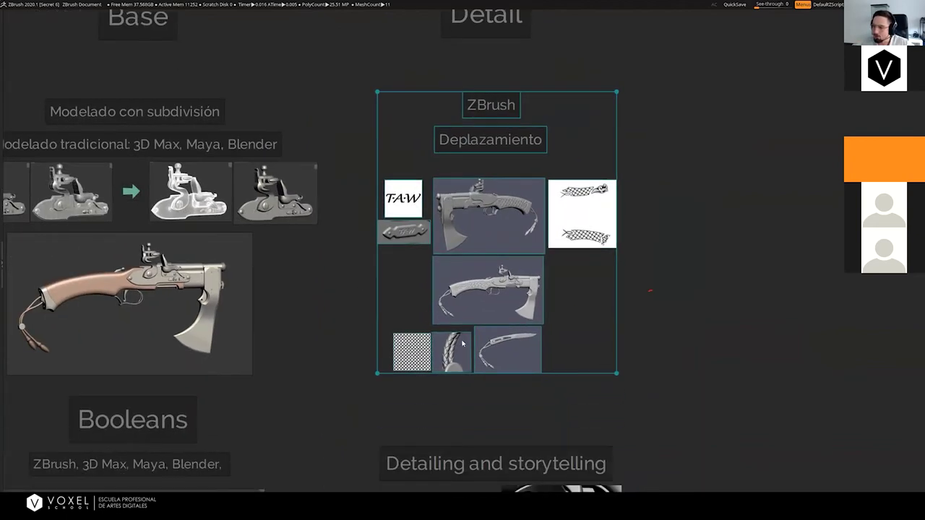
middle_click_drag(462, 343, 479, 292)
double_click(505, 255)
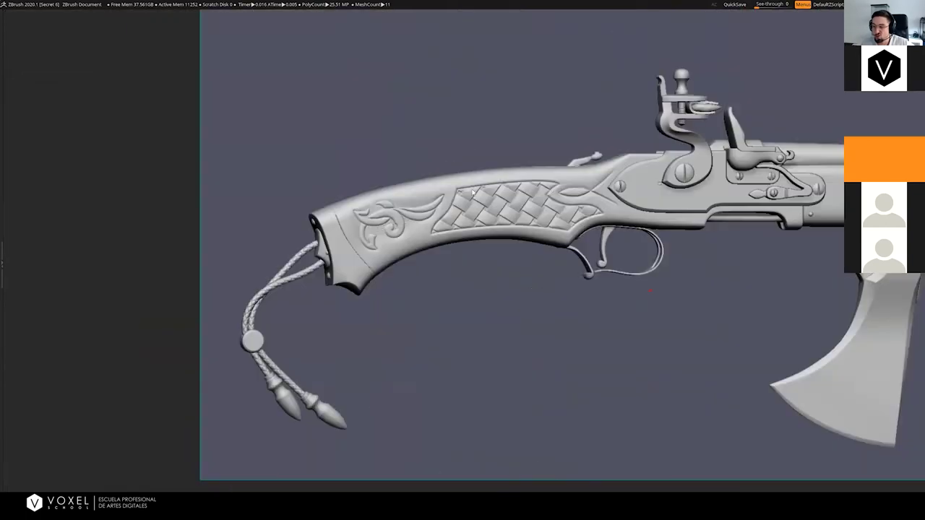
middle_click_drag(438, 320, 426, 302)
scroll(436, 278, "down", 3)
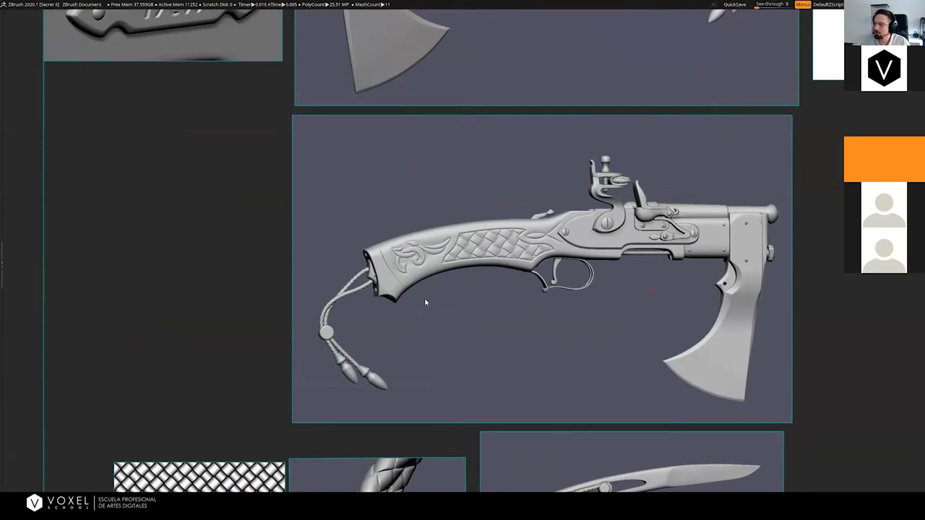
Compare the black-and-white woven and scroll height map with the render of the carved stock
scroll(494, 181, "down", 3)
middle_click_drag(770, 32, 668, 128)
scroll(667, 128, "up", 4)
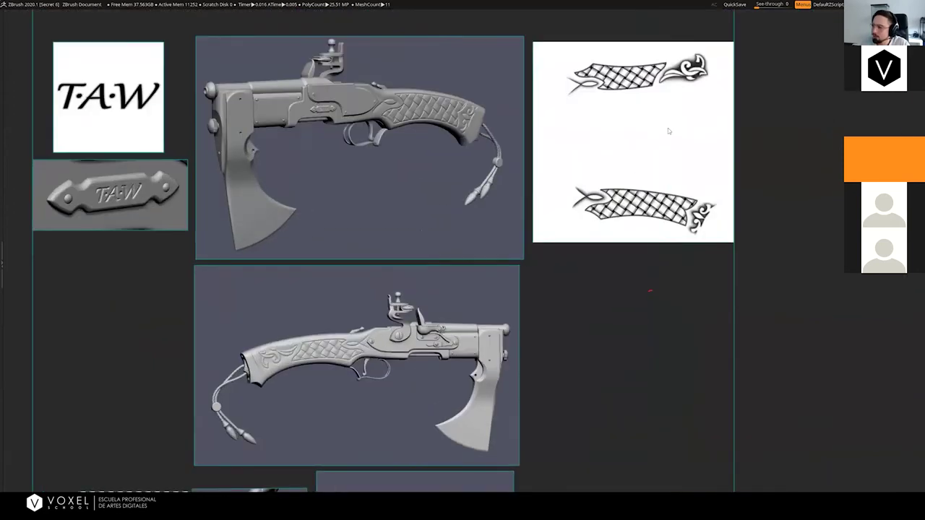
middle_click_drag(495, 107, 402, 184)
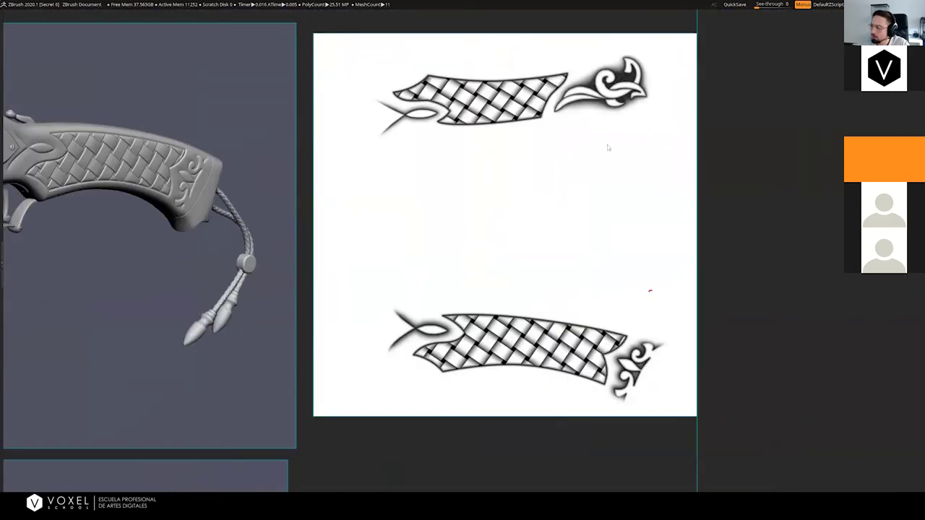
Find the Detailing and storytelling section of the board and select its heading together with its images
scroll(394, 395, "down", 3)
middle_click_drag(323, 382, 482, 238)
middle_click_drag(237, 410, 366, 119)
scroll(269, 344, "down", 1)
middle_click_drag(268, 344, 310, 181)
scroll(311, 349, "down", 1)
middle_click_drag(311, 349, 345, 173)
scroll(334, 281, "down", 4)
left_click_drag(257, 157, 517, 446)
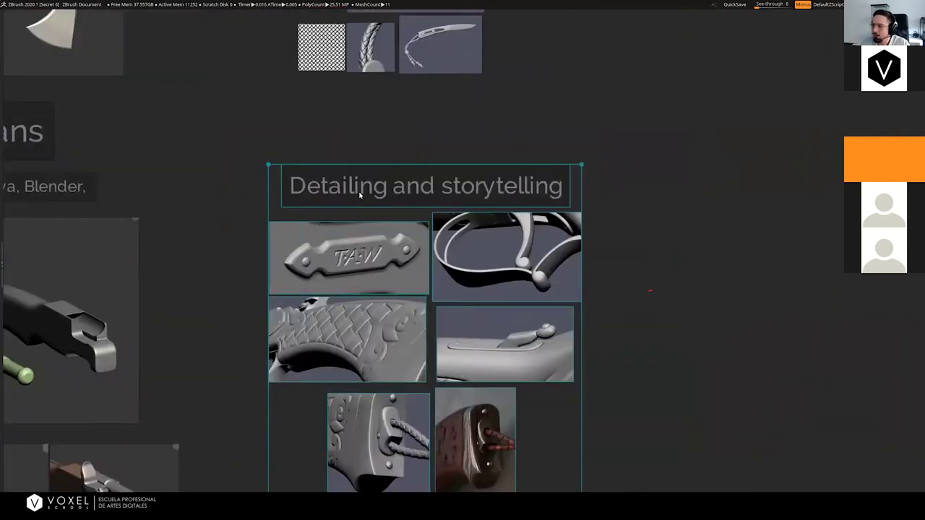
View the Detailing and storytelling section close up, select only its heading, and clear the selection
scroll(361, 195, "up", 5)
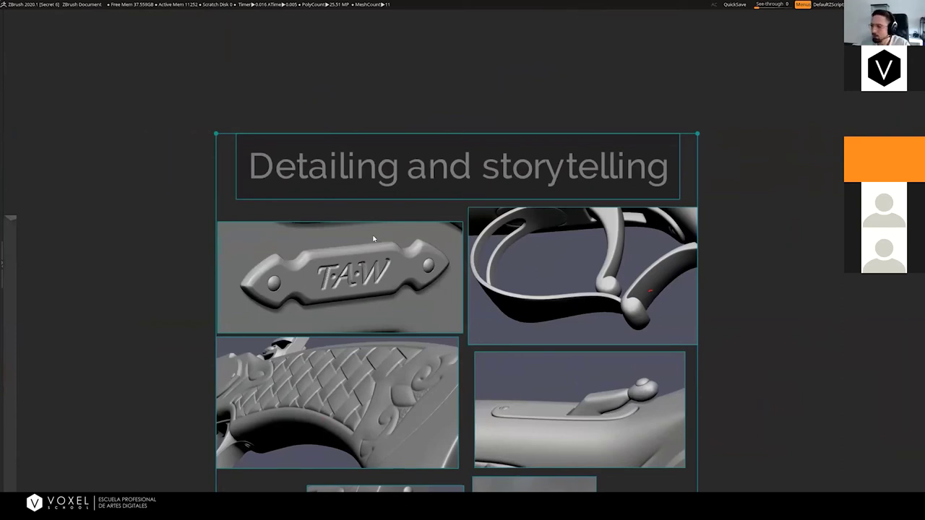
scroll(347, 269, "up", 2)
left_click_drag(155, 104, 764, 175)
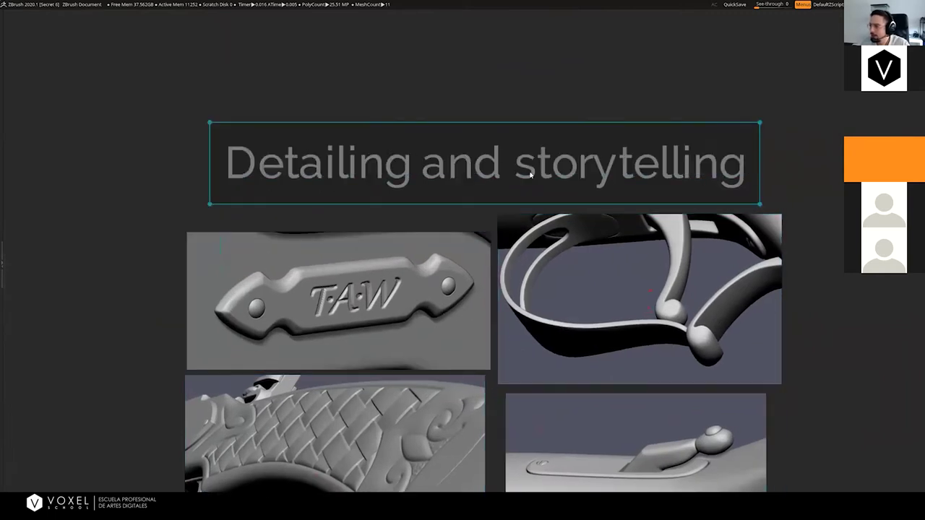
left_click(555, 85)
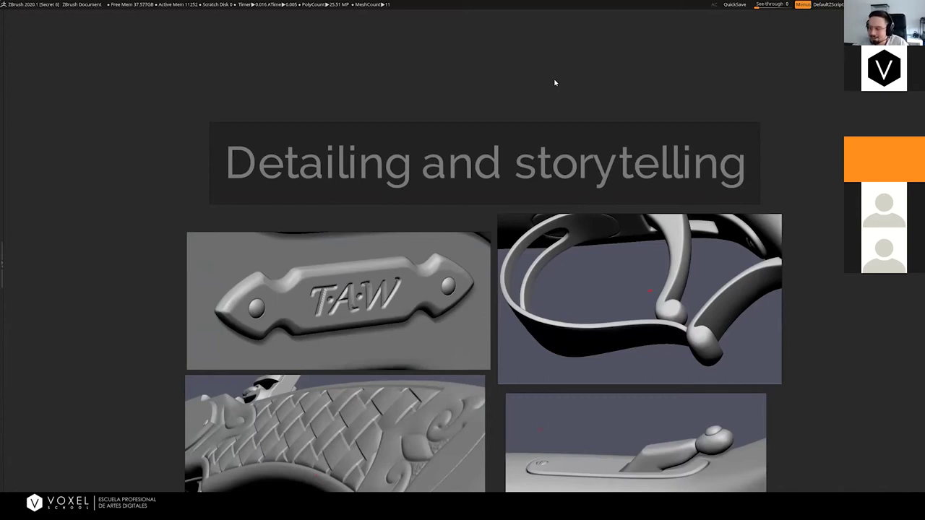
Switch to the board of real axe-gun photos and examine the full side views and nameplate close-ups
scroll(381, 326, "down", 2)
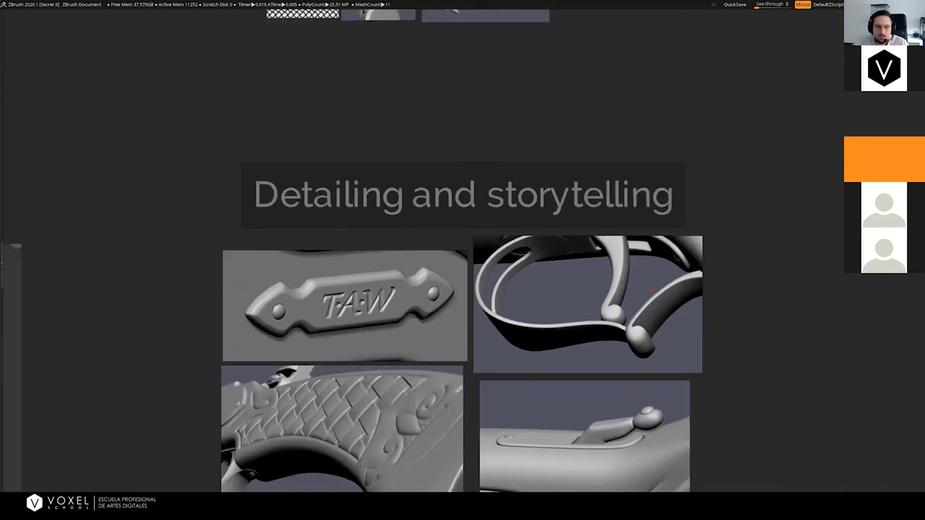
scroll(520, 336, "down", 3)
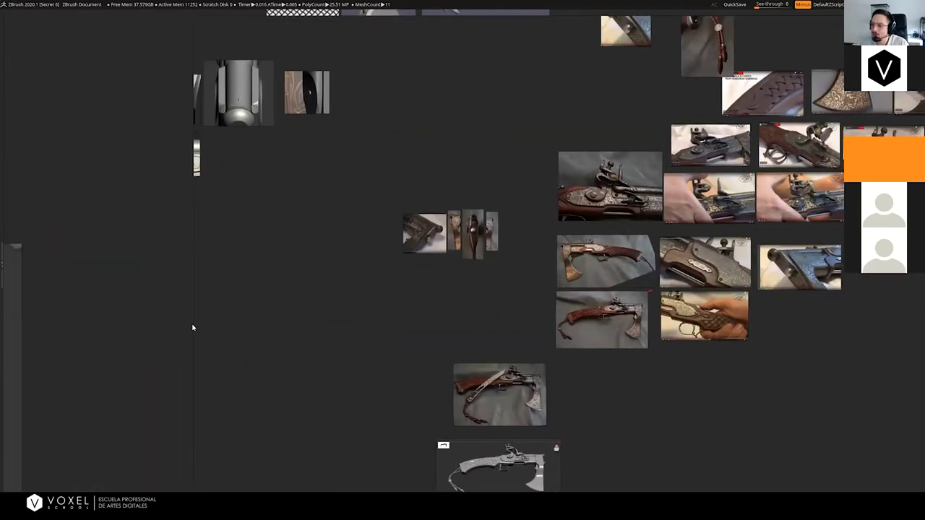
scroll(192, 327, "down", 5)
middle_click_drag(200, 249, 298, 258)
scroll(299, 258, "up", 9)
scroll(292, 295, "down", 4)
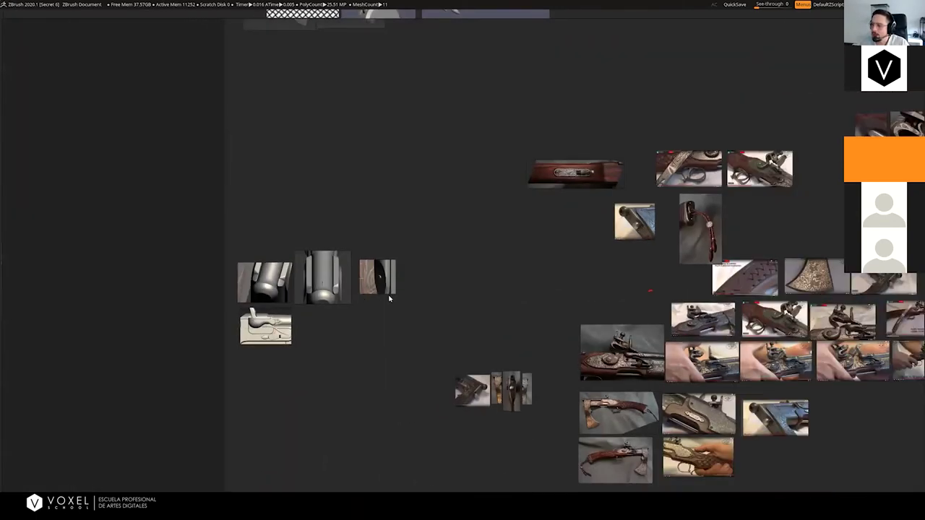
scroll(414, 294, "up", 5)
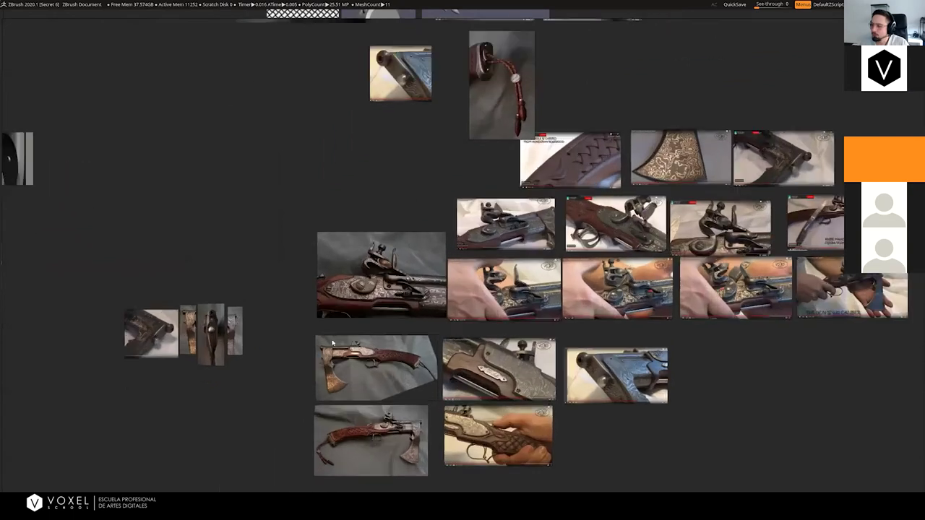
scroll(332, 343, "up", 6)
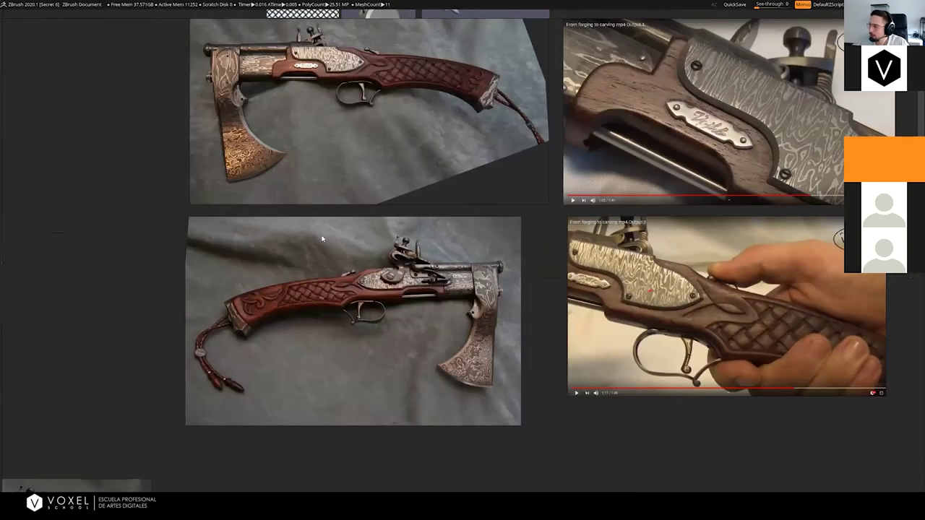